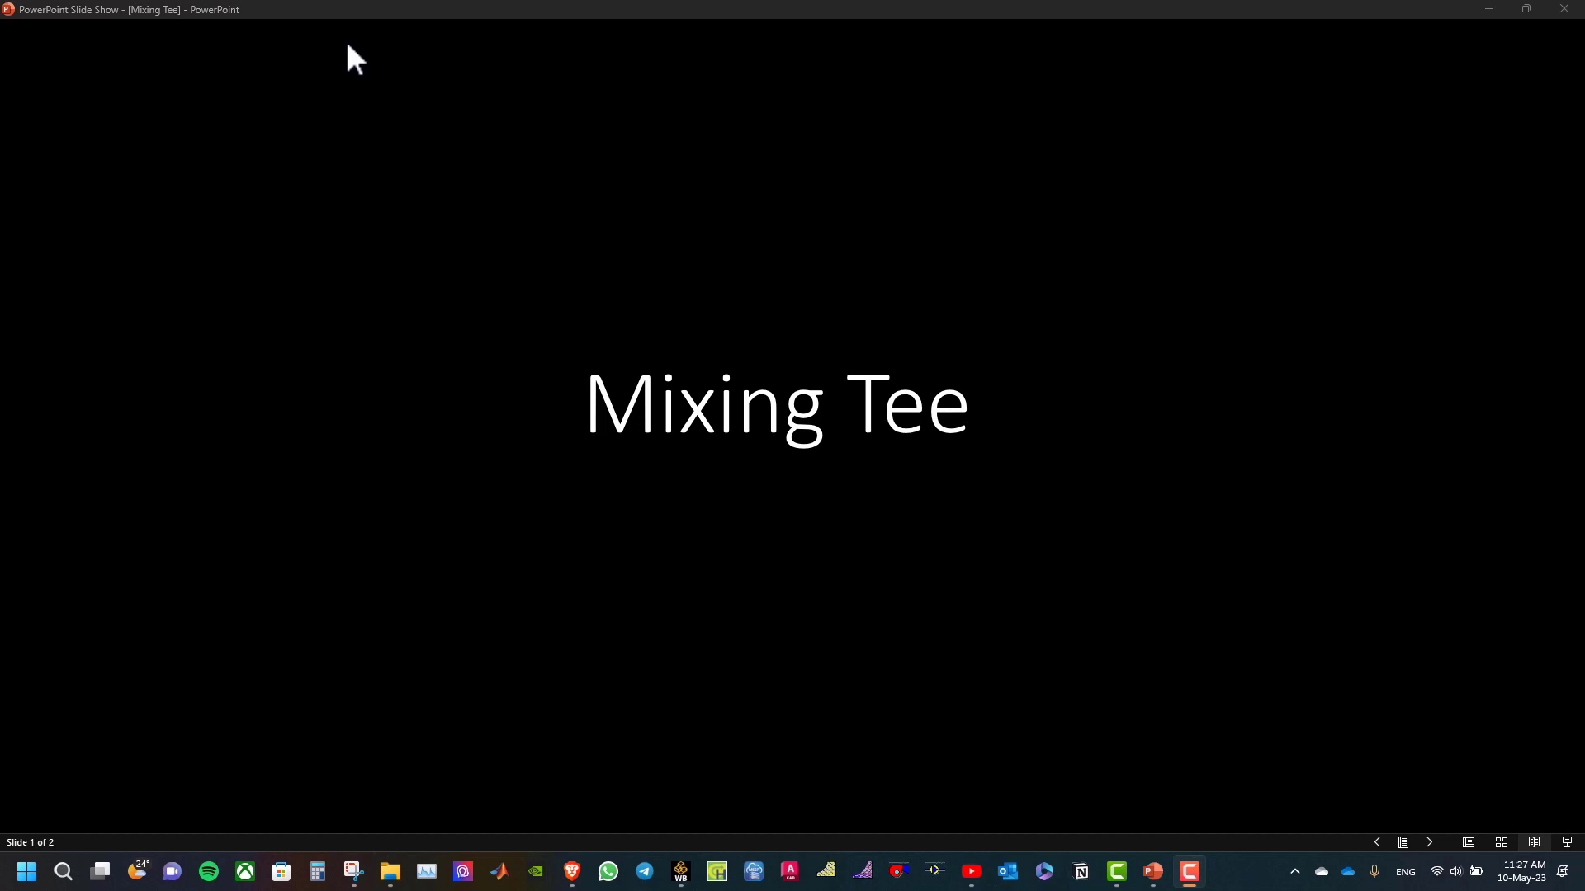
# Switch from the problem description slides to Workbench and add a Fluid Flow (Fluent) system to the project schematic.
pyautogui.click(480, 203)
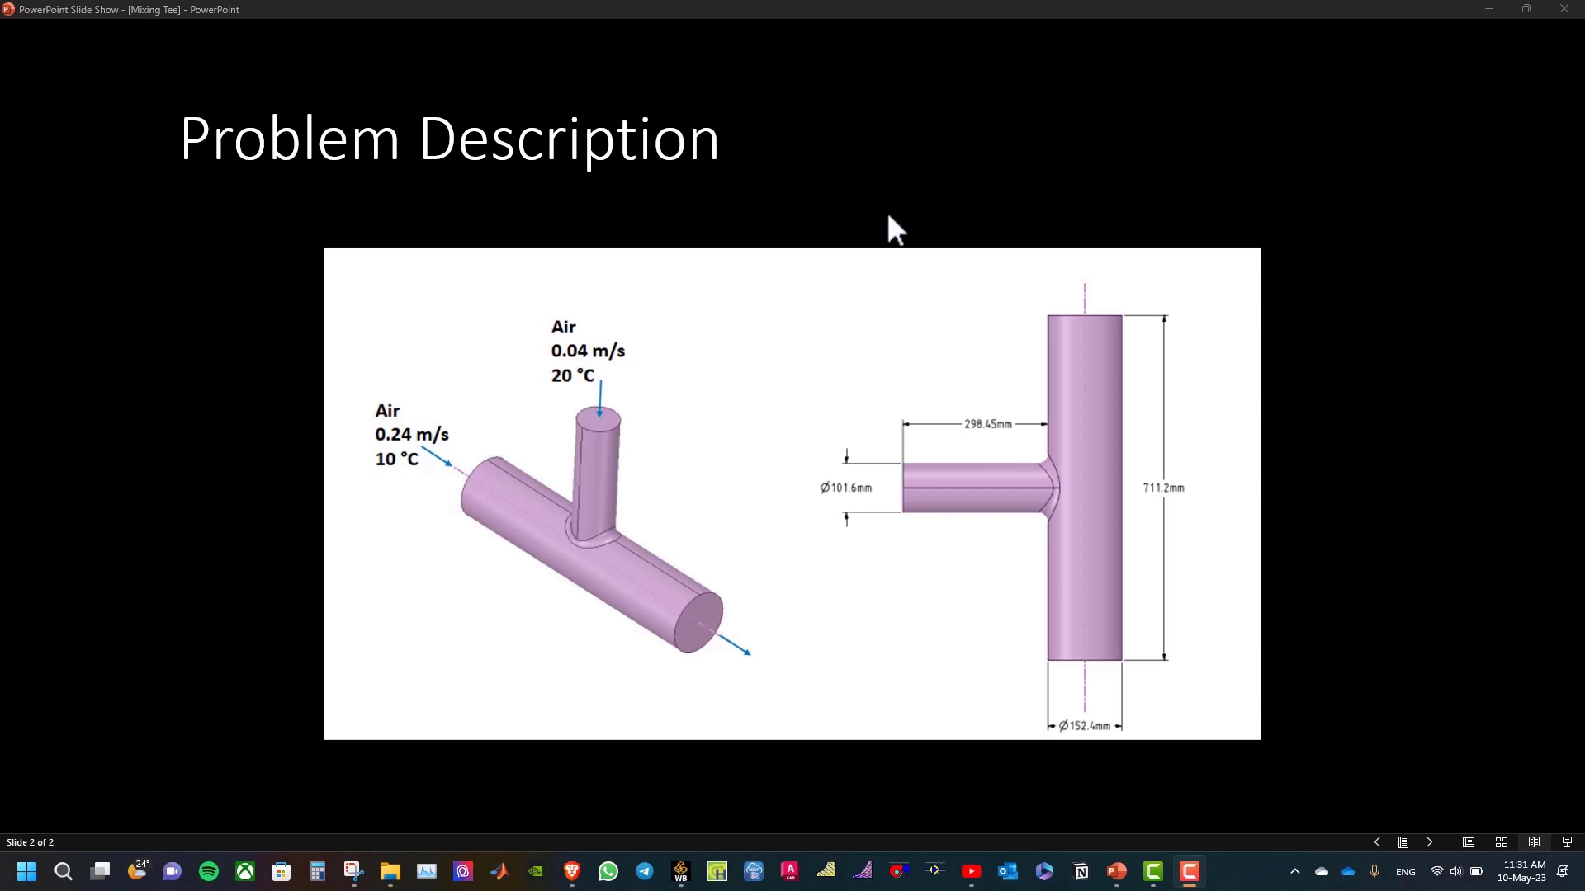
pyautogui.click(682, 871)
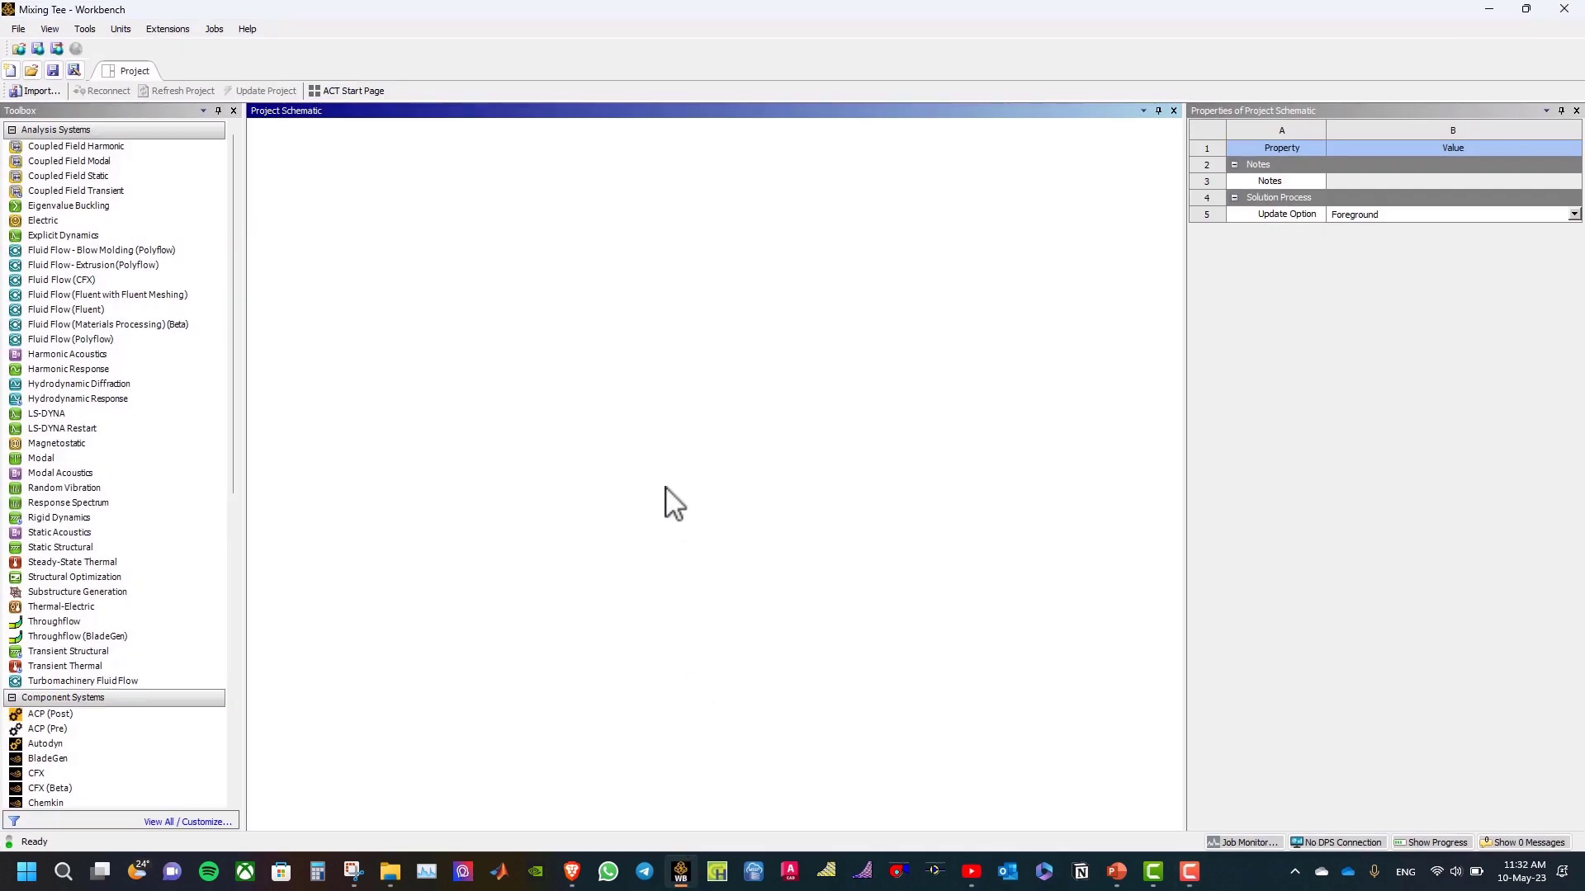
pyautogui.doubleClick(89, 312)
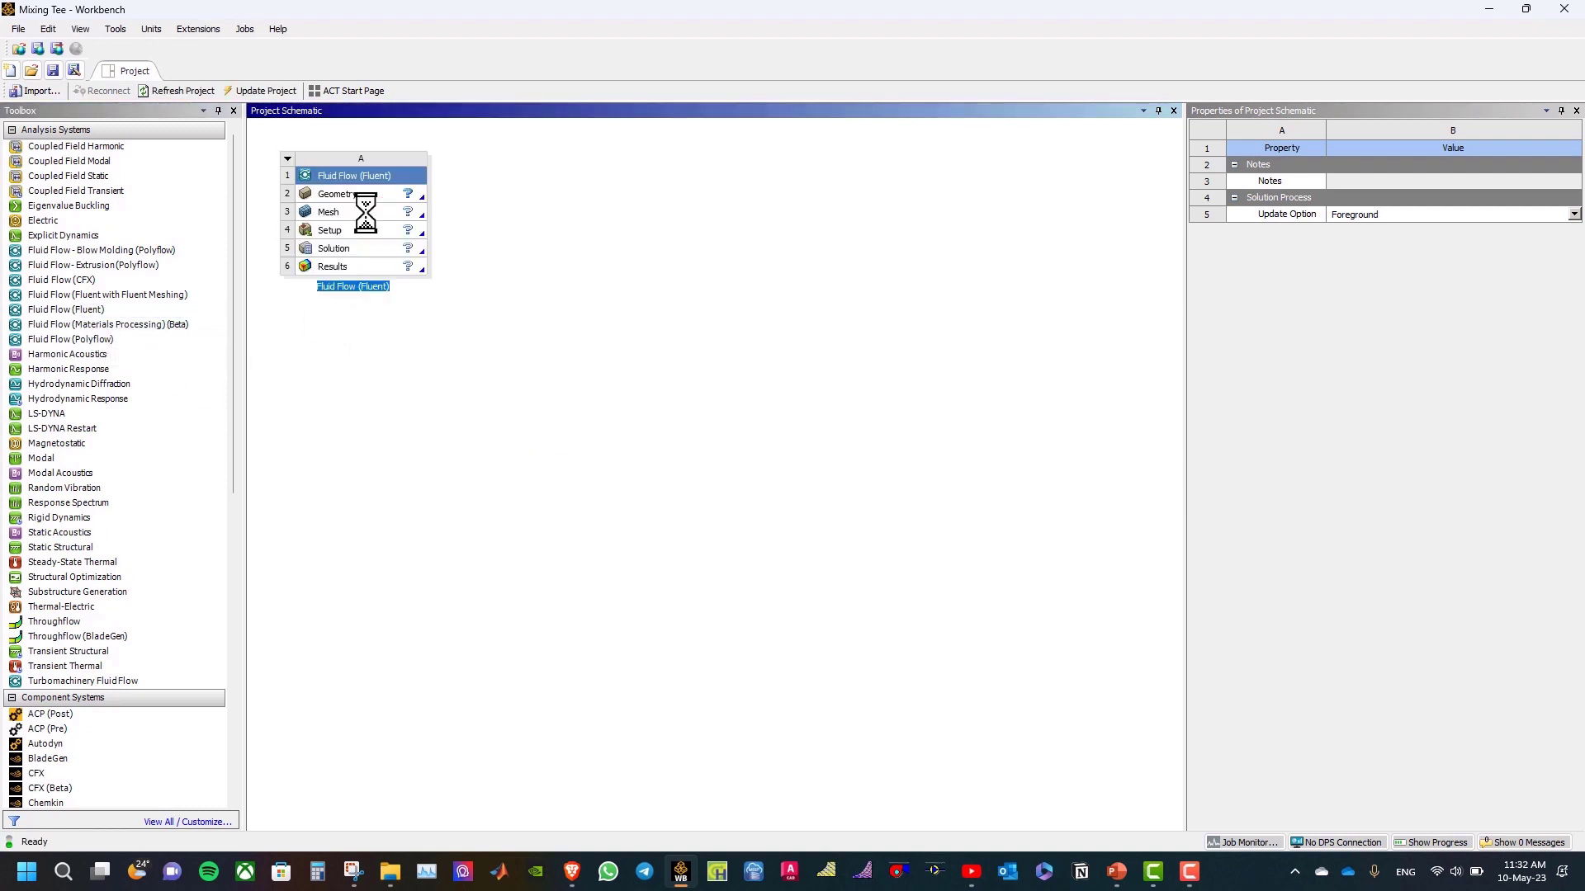
# Import the pipe-tee-r20mm file as the geometry of the Fluid Flow (Fluent) system.
pyautogui.rightClick(329, 208)
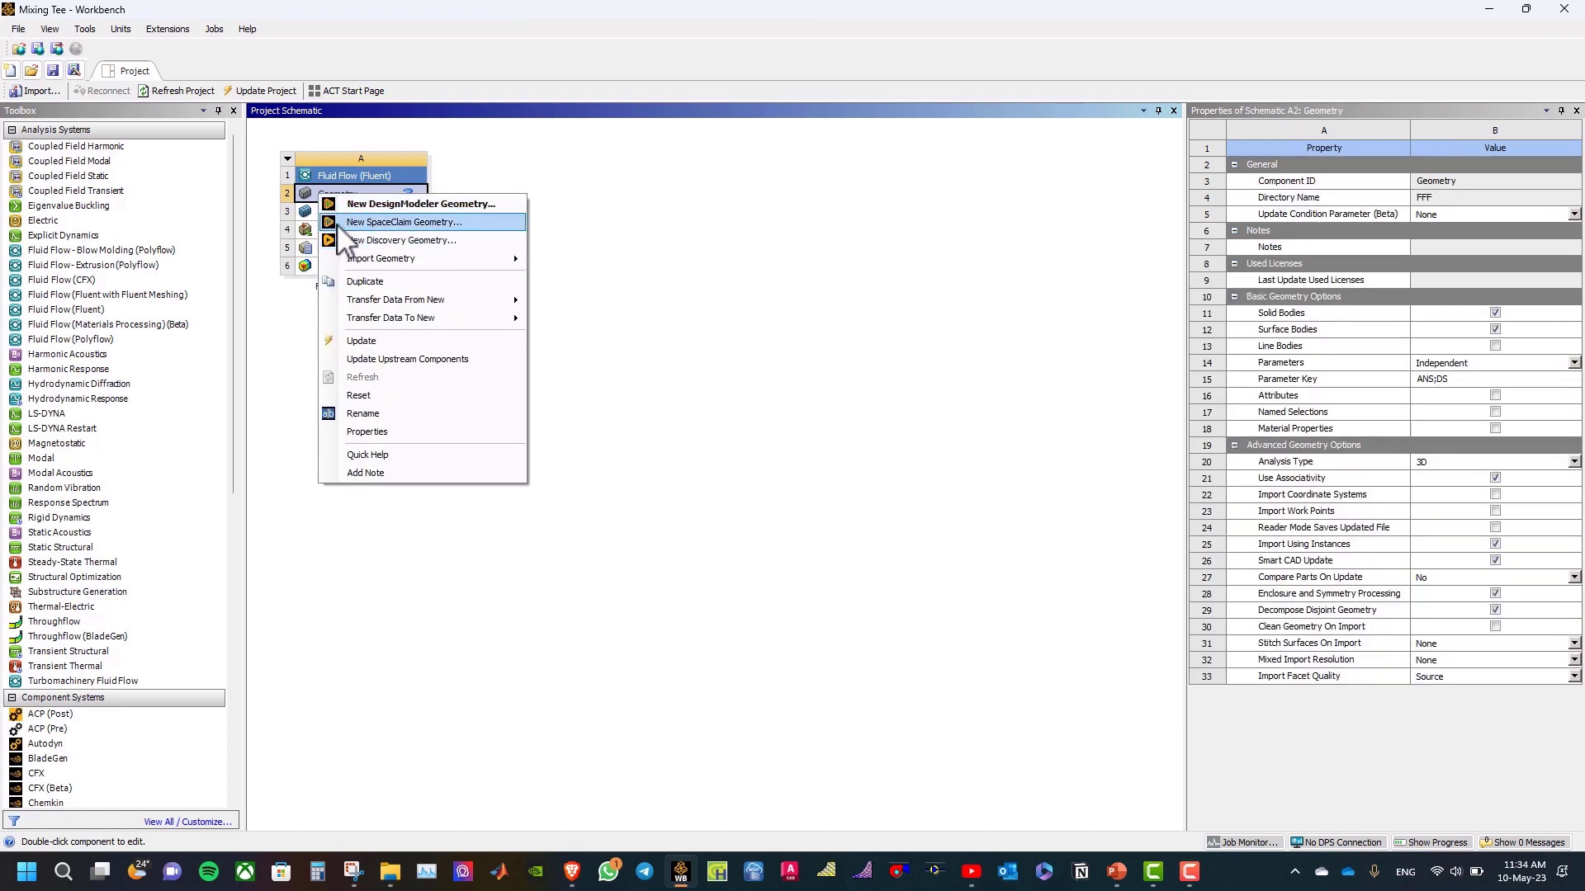
pyautogui.moveTo(349, 259)
pyautogui.click(561, 258)
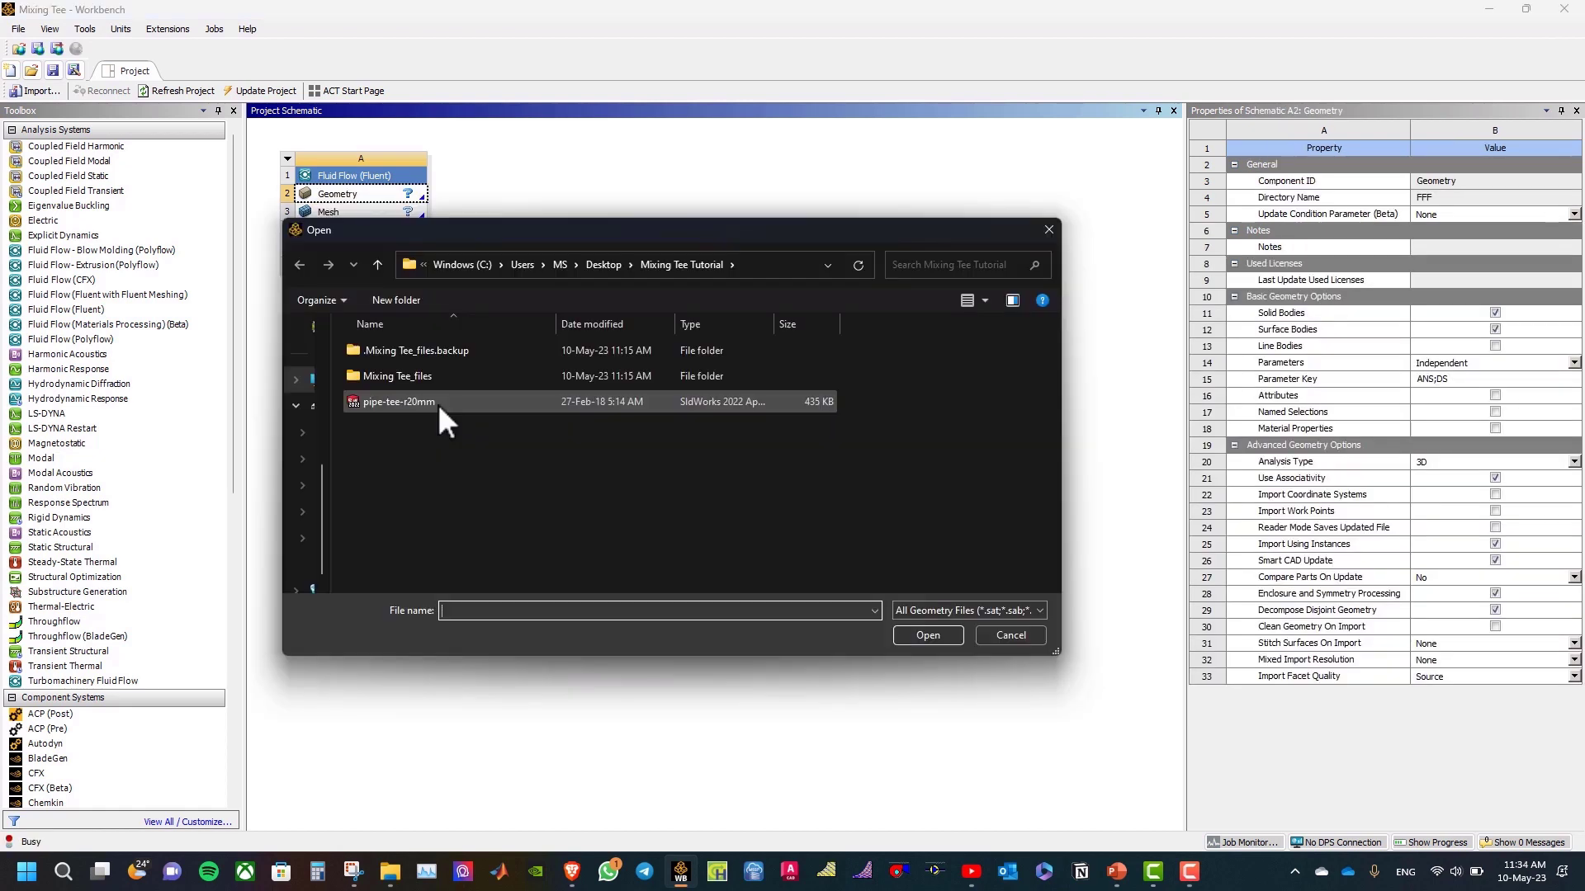
pyautogui.click(423, 405)
pyautogui.doubleClick(423, 405)
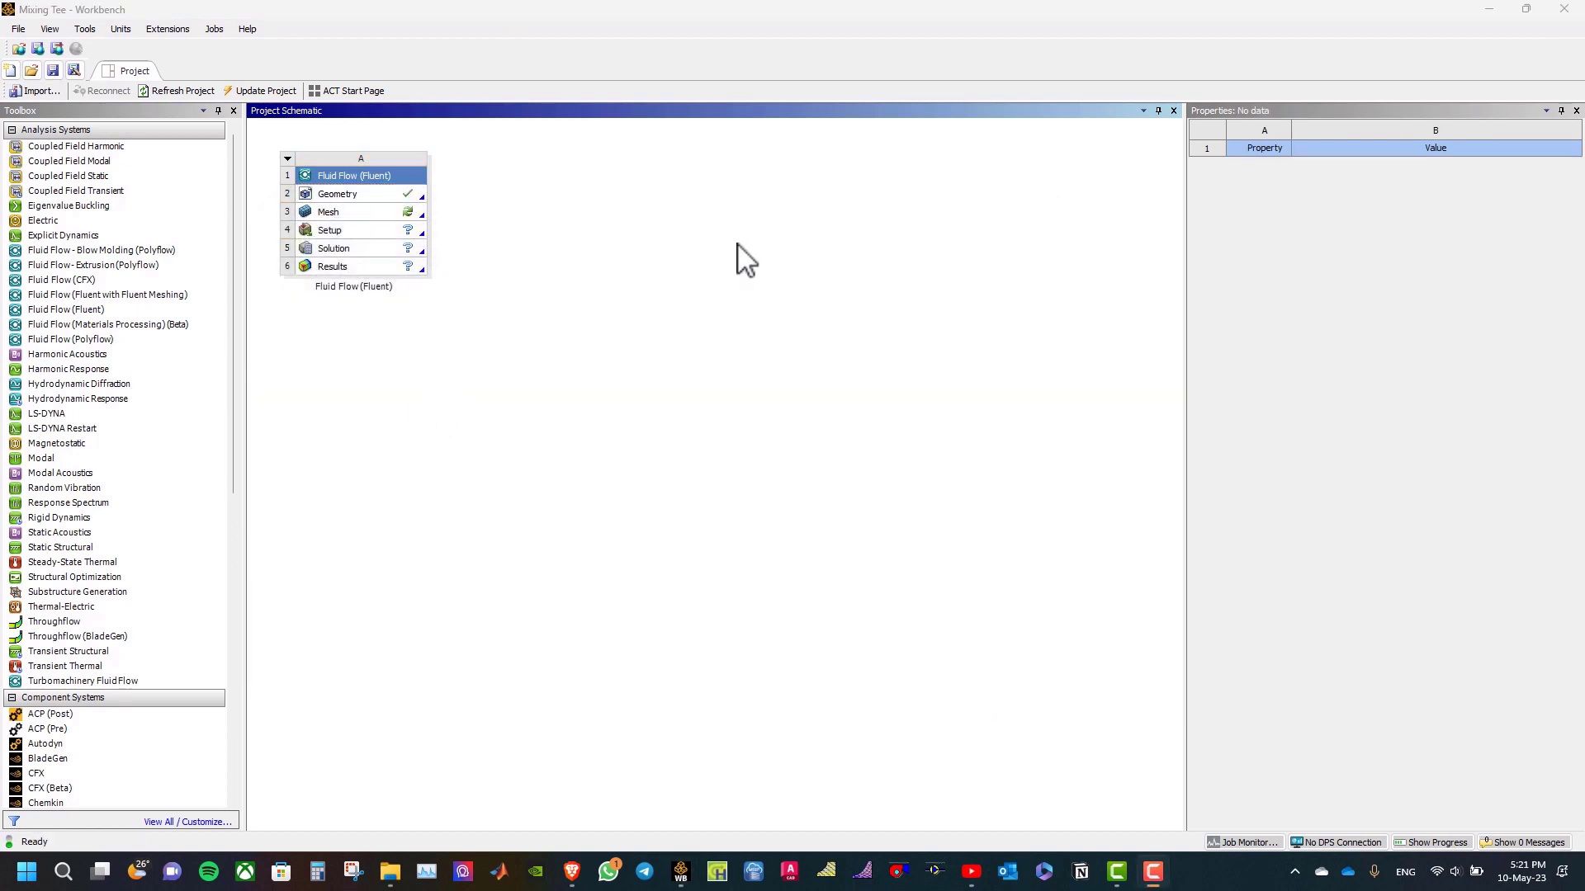
# Open the imported tee geometry in SpaceClaim for editing.
pyautogui.click(740, 256)
pyautogui.doubleClick(342, 195)
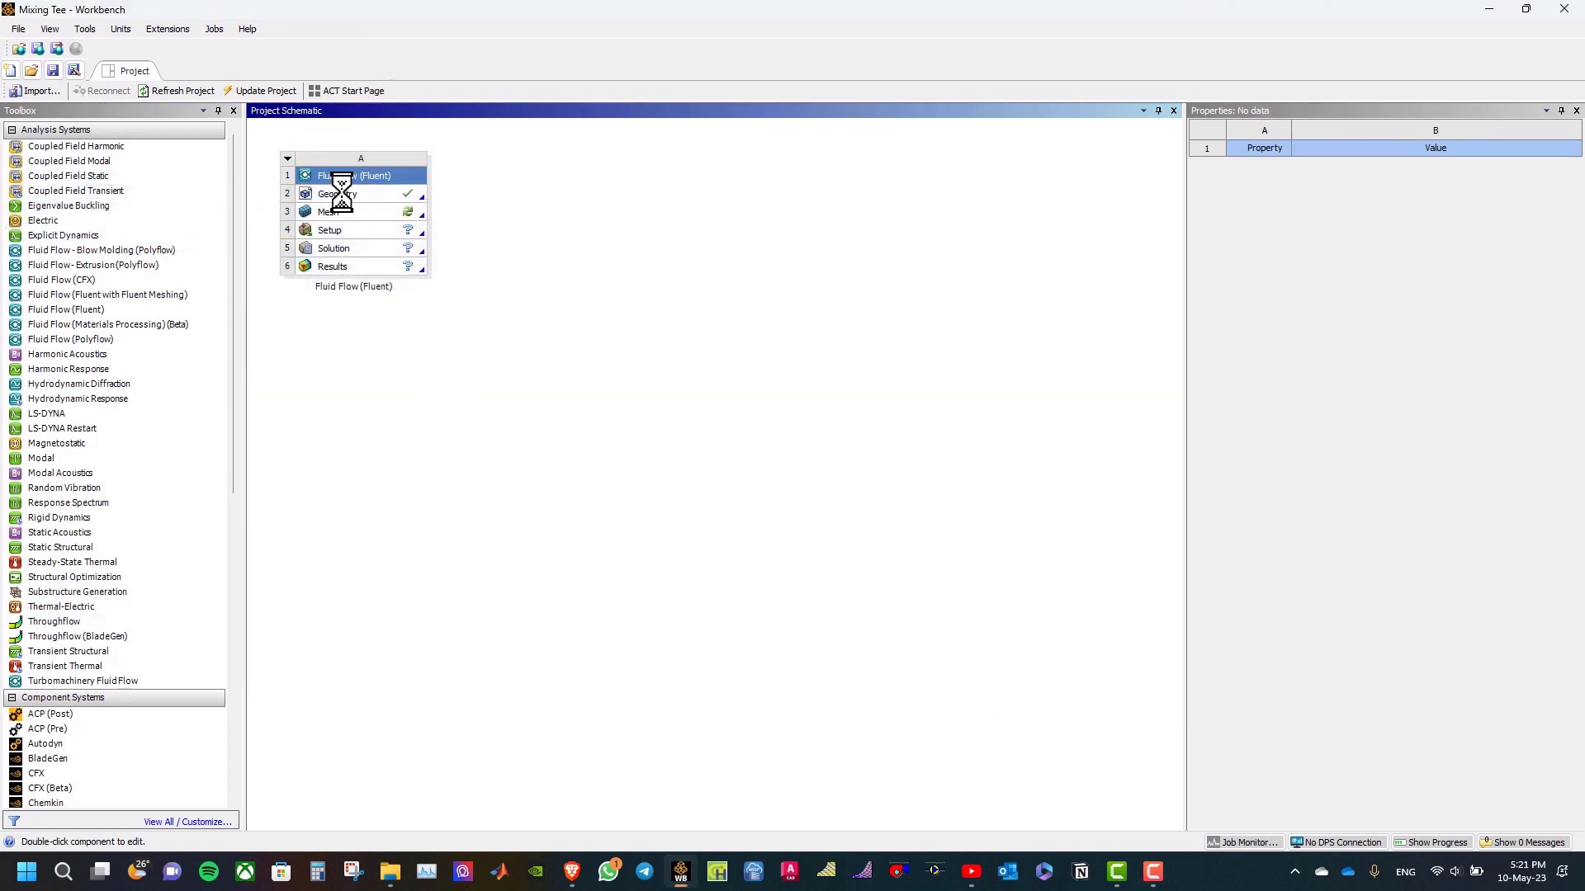
pyautogui.rightClick(343, 195)
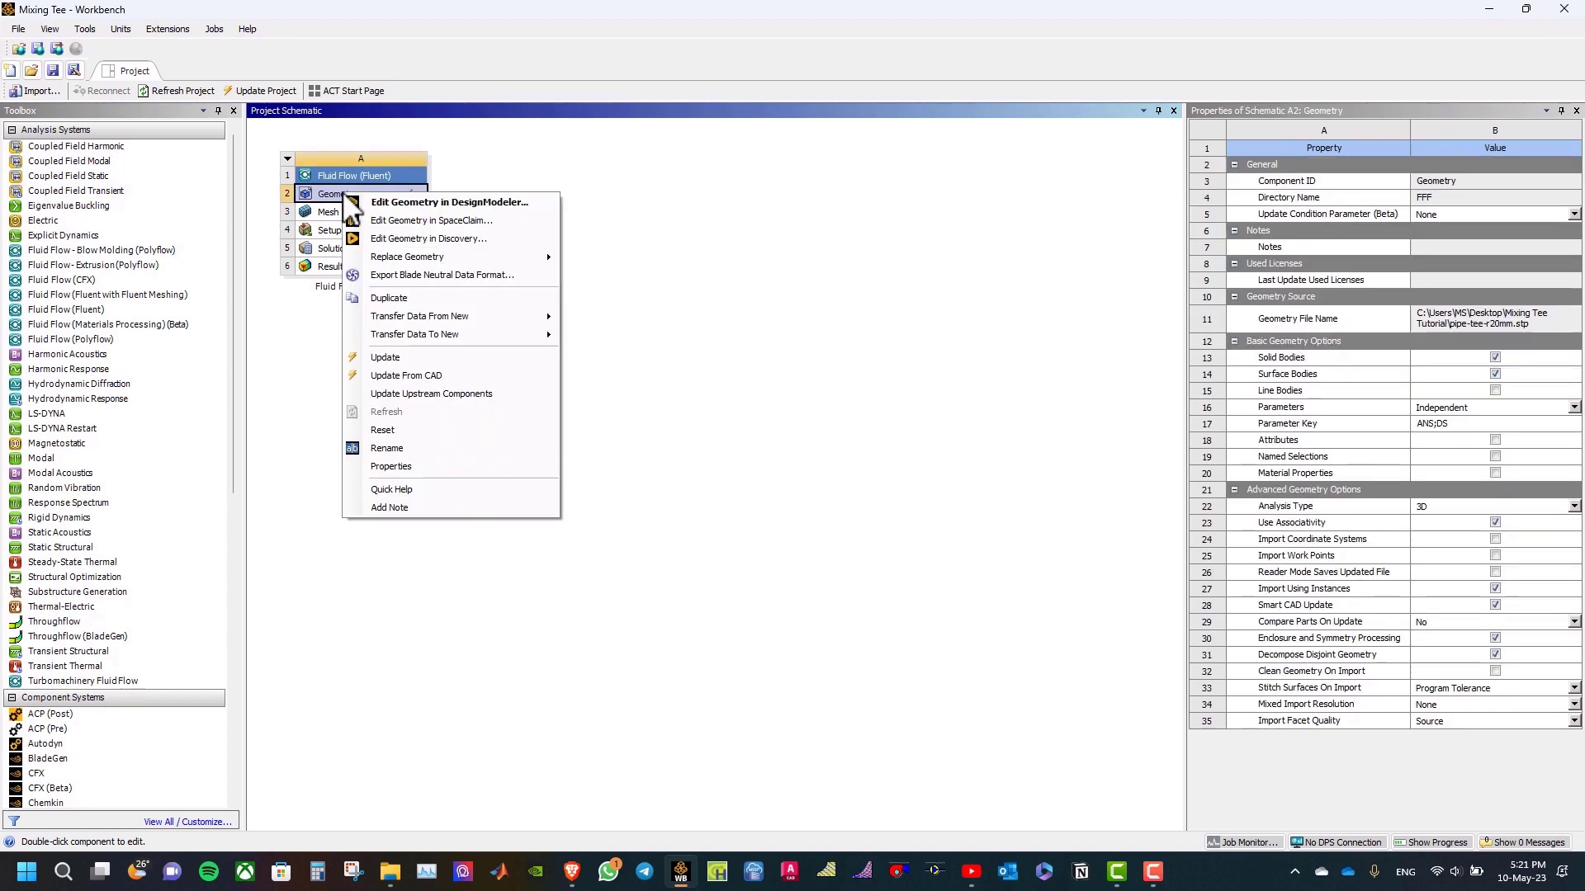
pyautogui.click(413, 221)
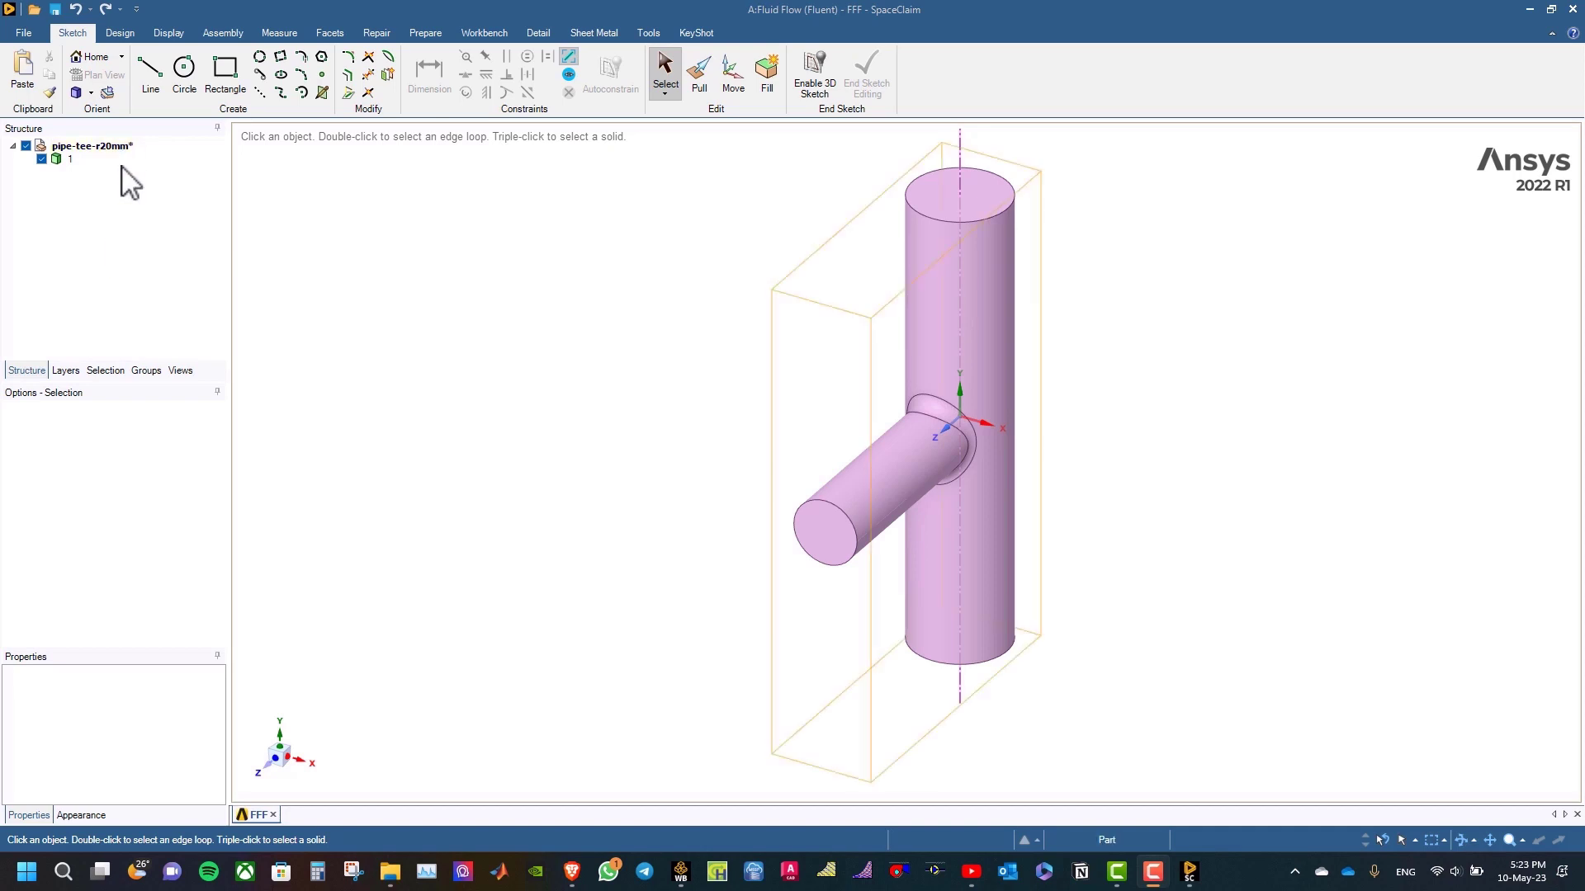
pyautogui.click(123, 165)
pyautogui.click(124, 228)
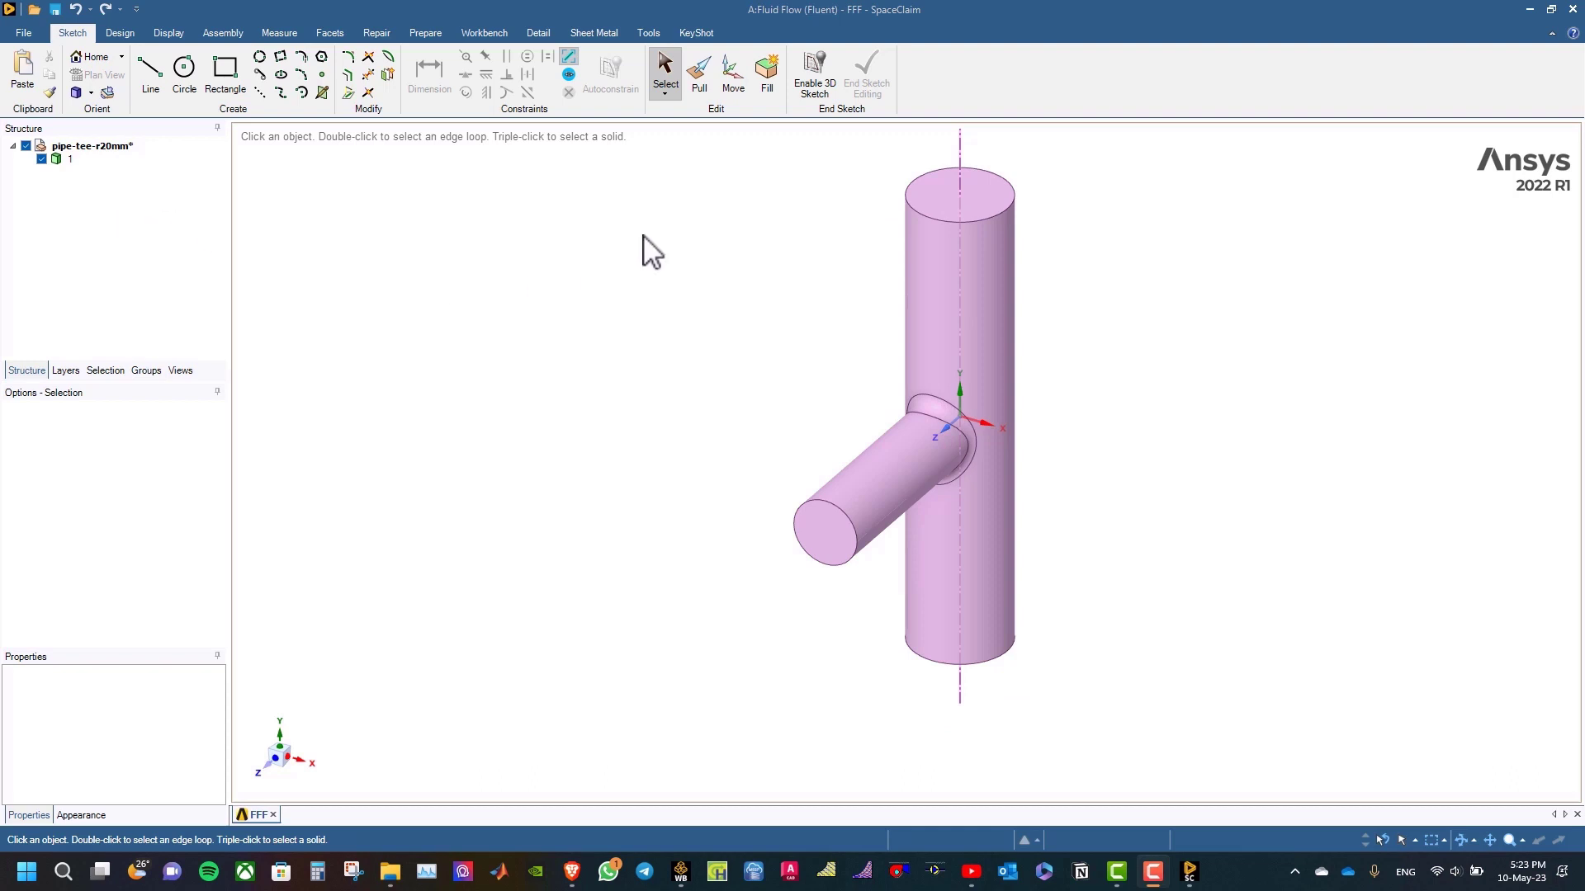
# Make the pipe tee's solid body transparent and inspect its interior from several angles.
pyautogui.click(1461, 840)
pyautogui.moveTo(1023, 472); pyautogui.dragTo(1142, 361)
pyautogui.click(1490, 840)
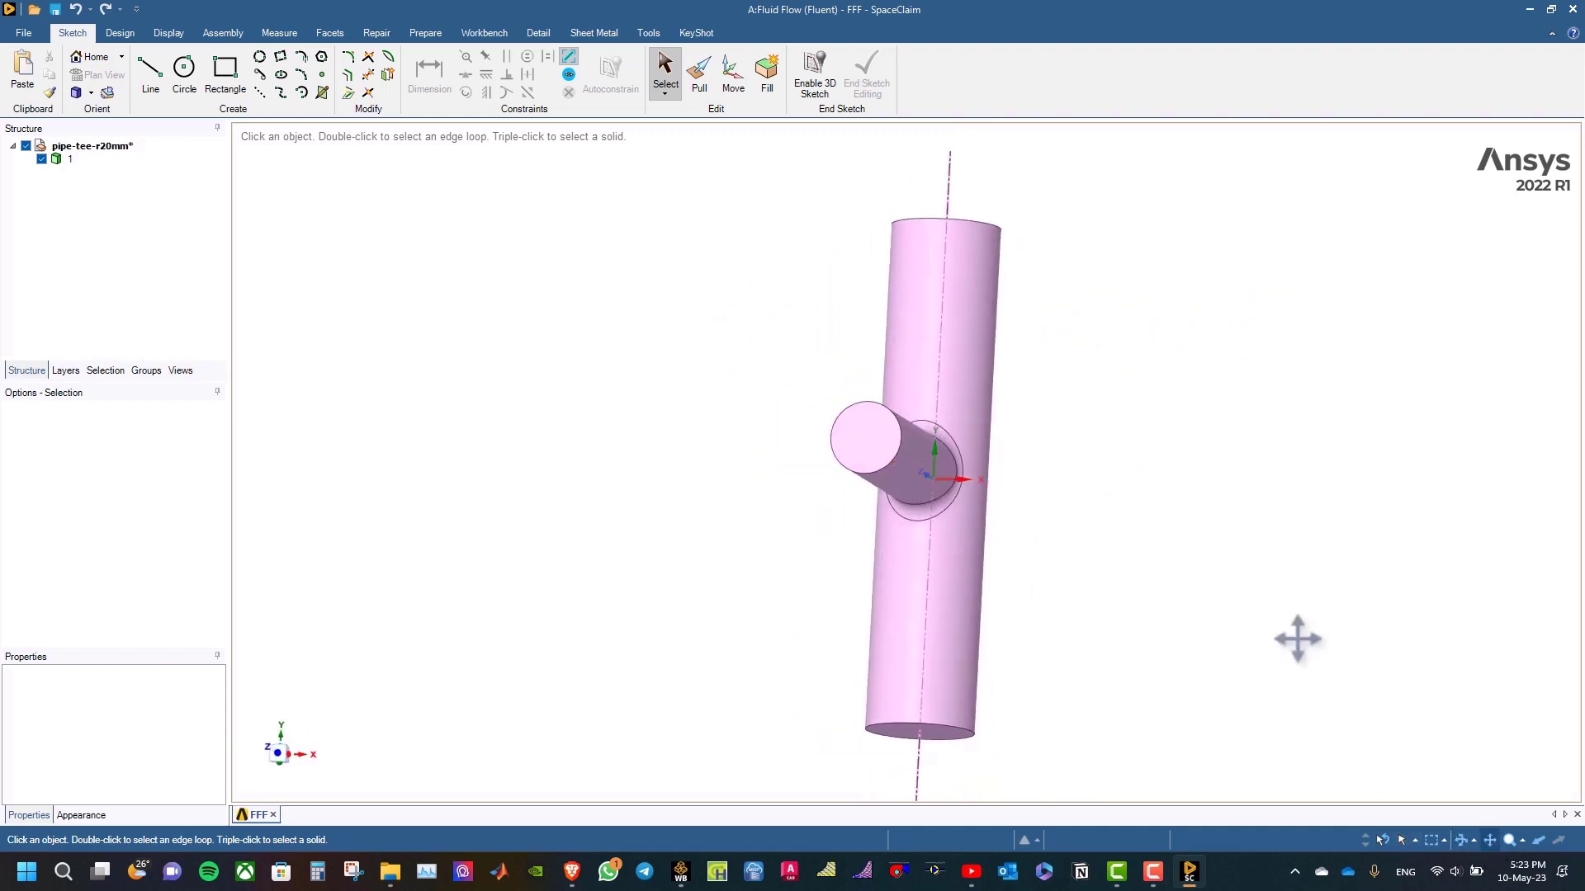
pyautogui.moveTo(1299, 637); pyautogui.dragTo(1194, 561)
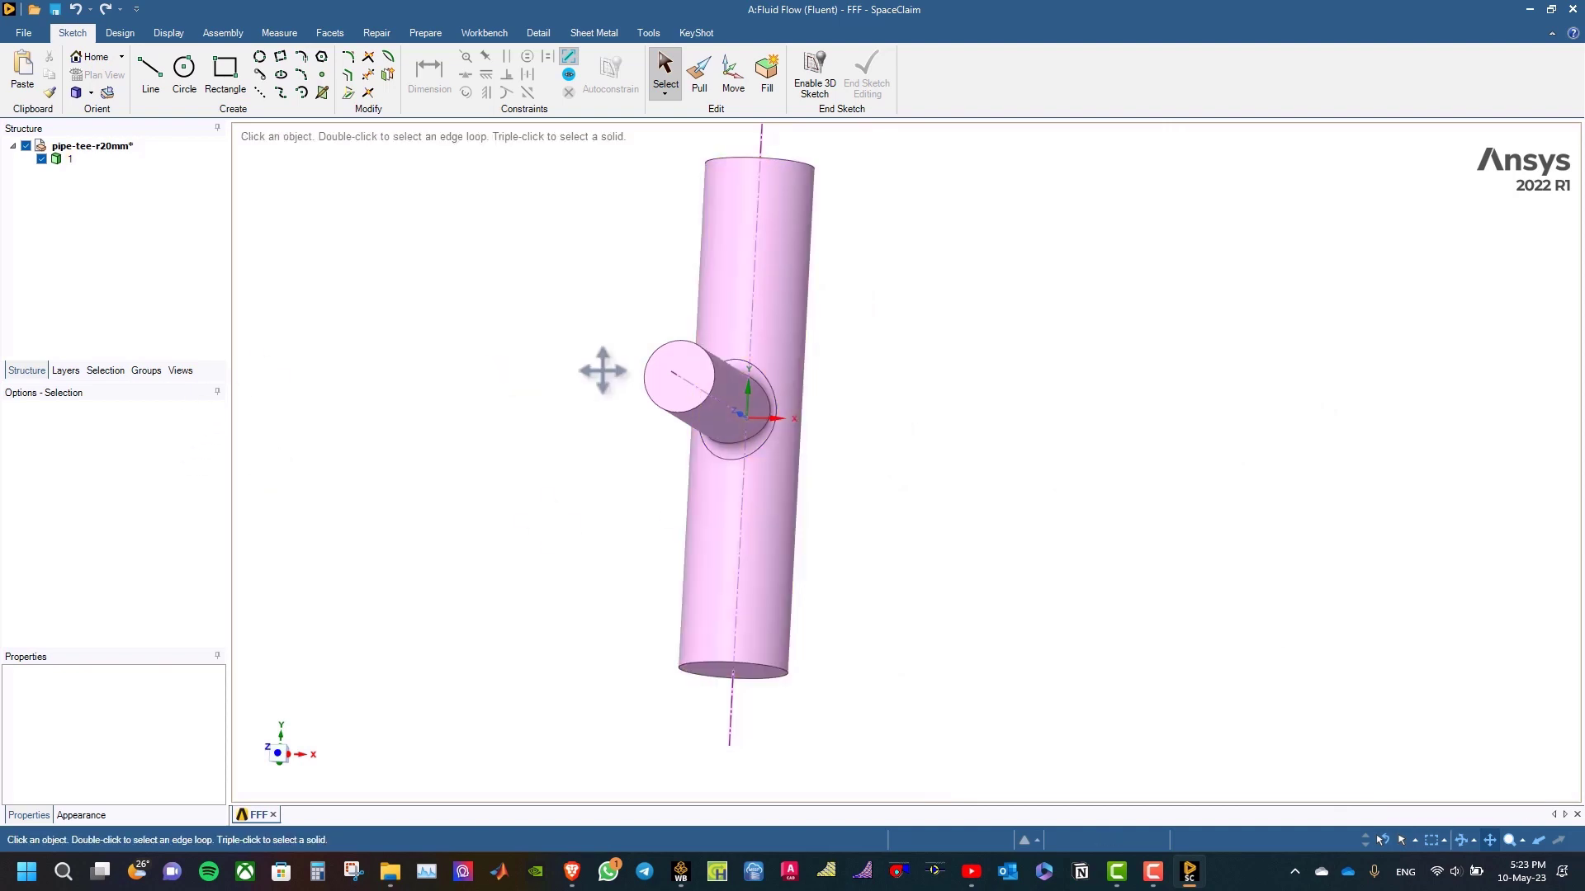
pyautogui.click(759, 265)
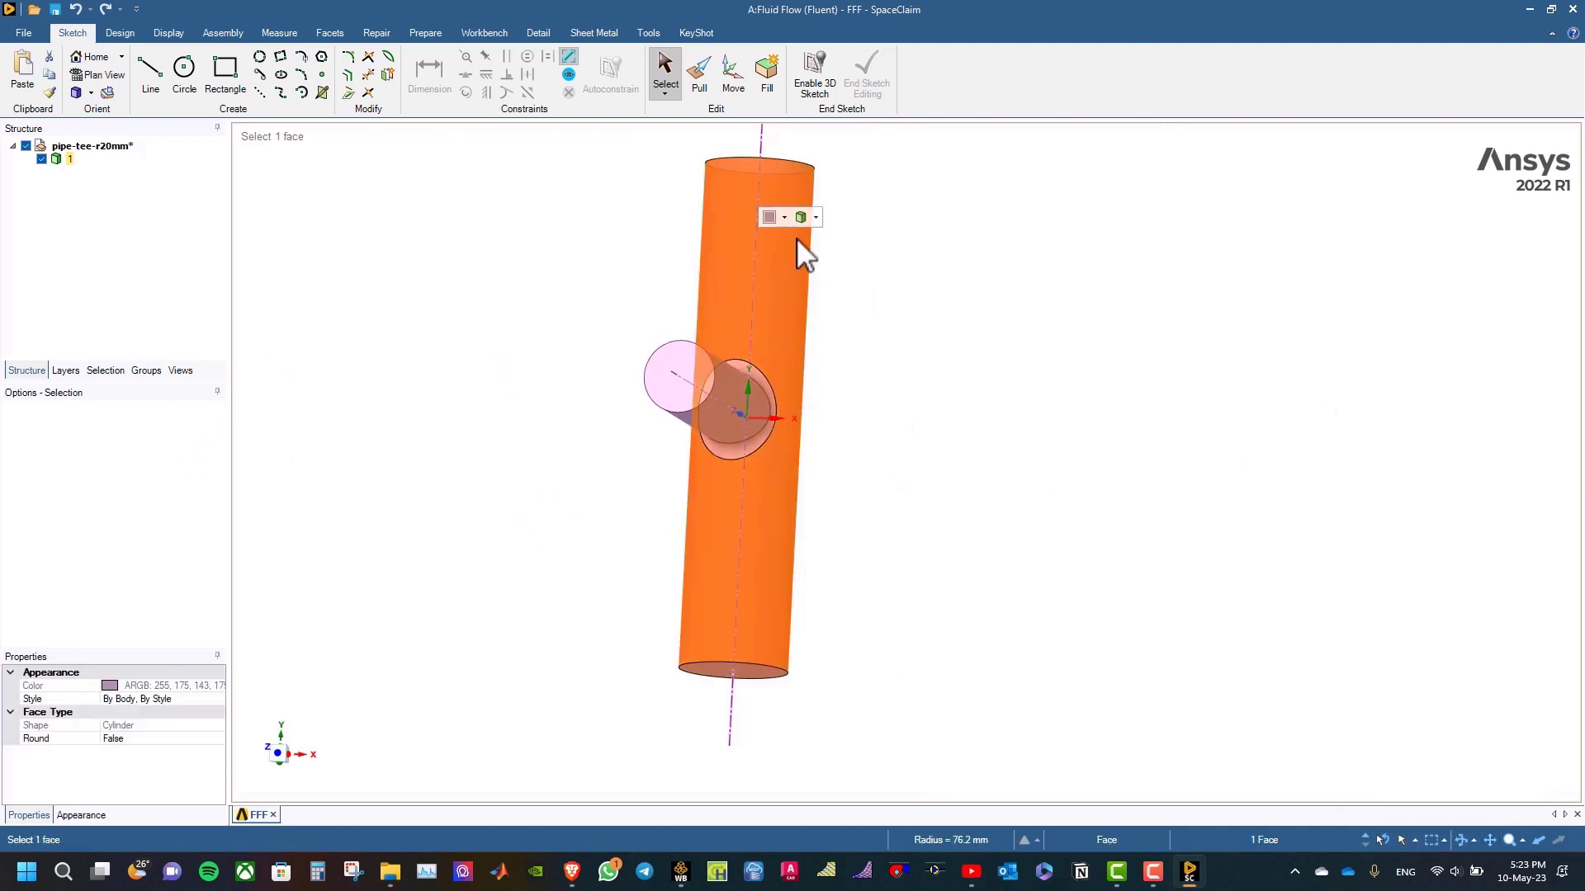
pyautogui.click(815, 218)
pyautogui.click(826, 239)
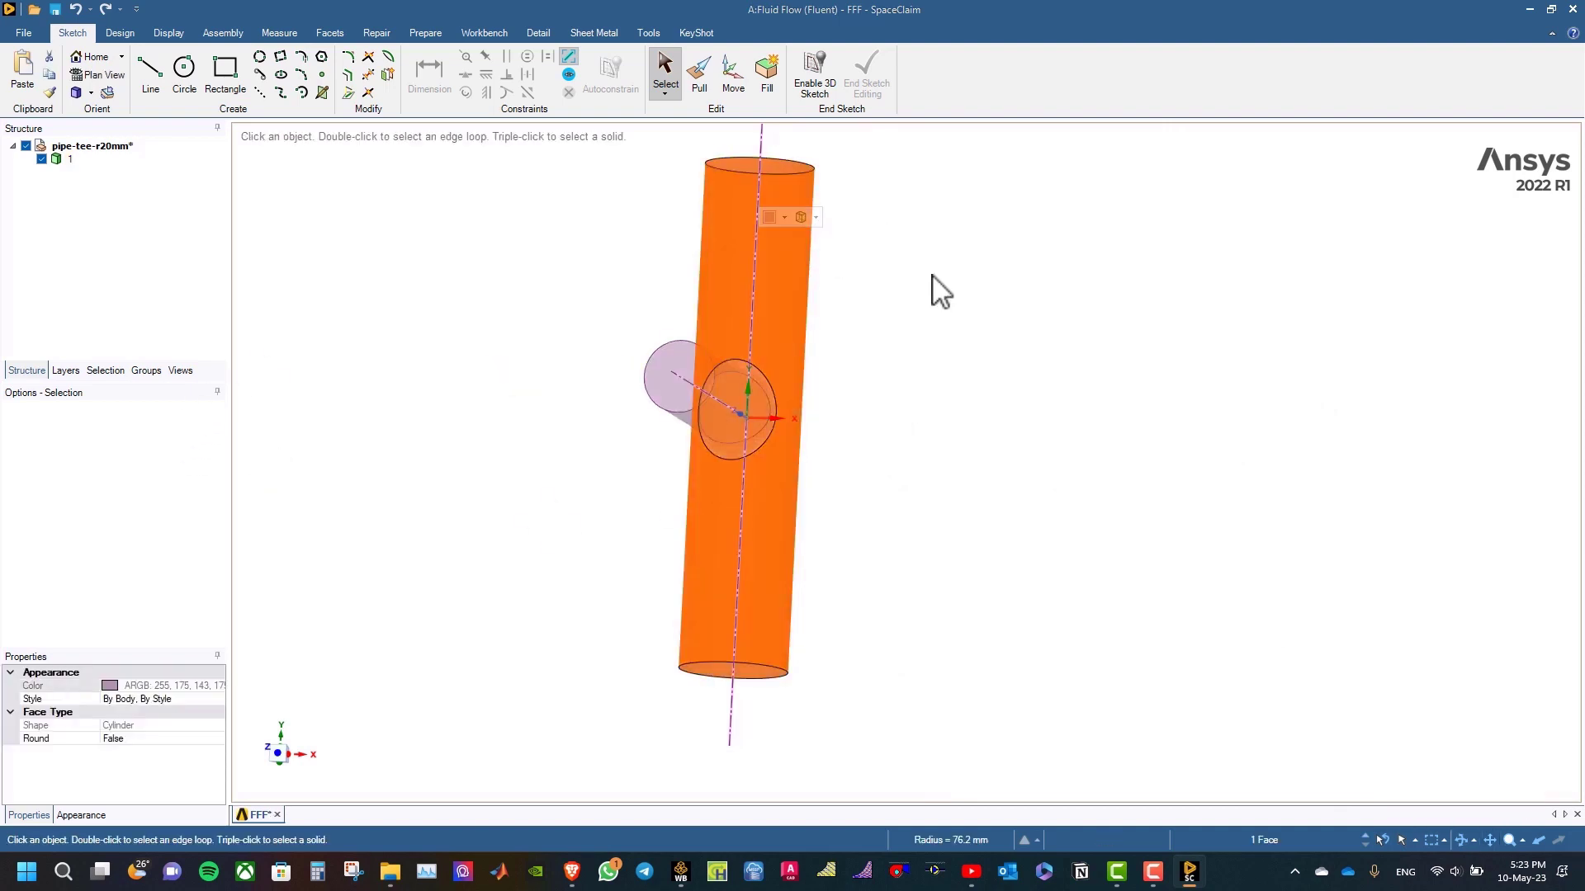
pyautogui.click(1027, 331)
pyautogui.moveTo(1027, 331); pyautogui.dragTo(970, 322, button='middle')
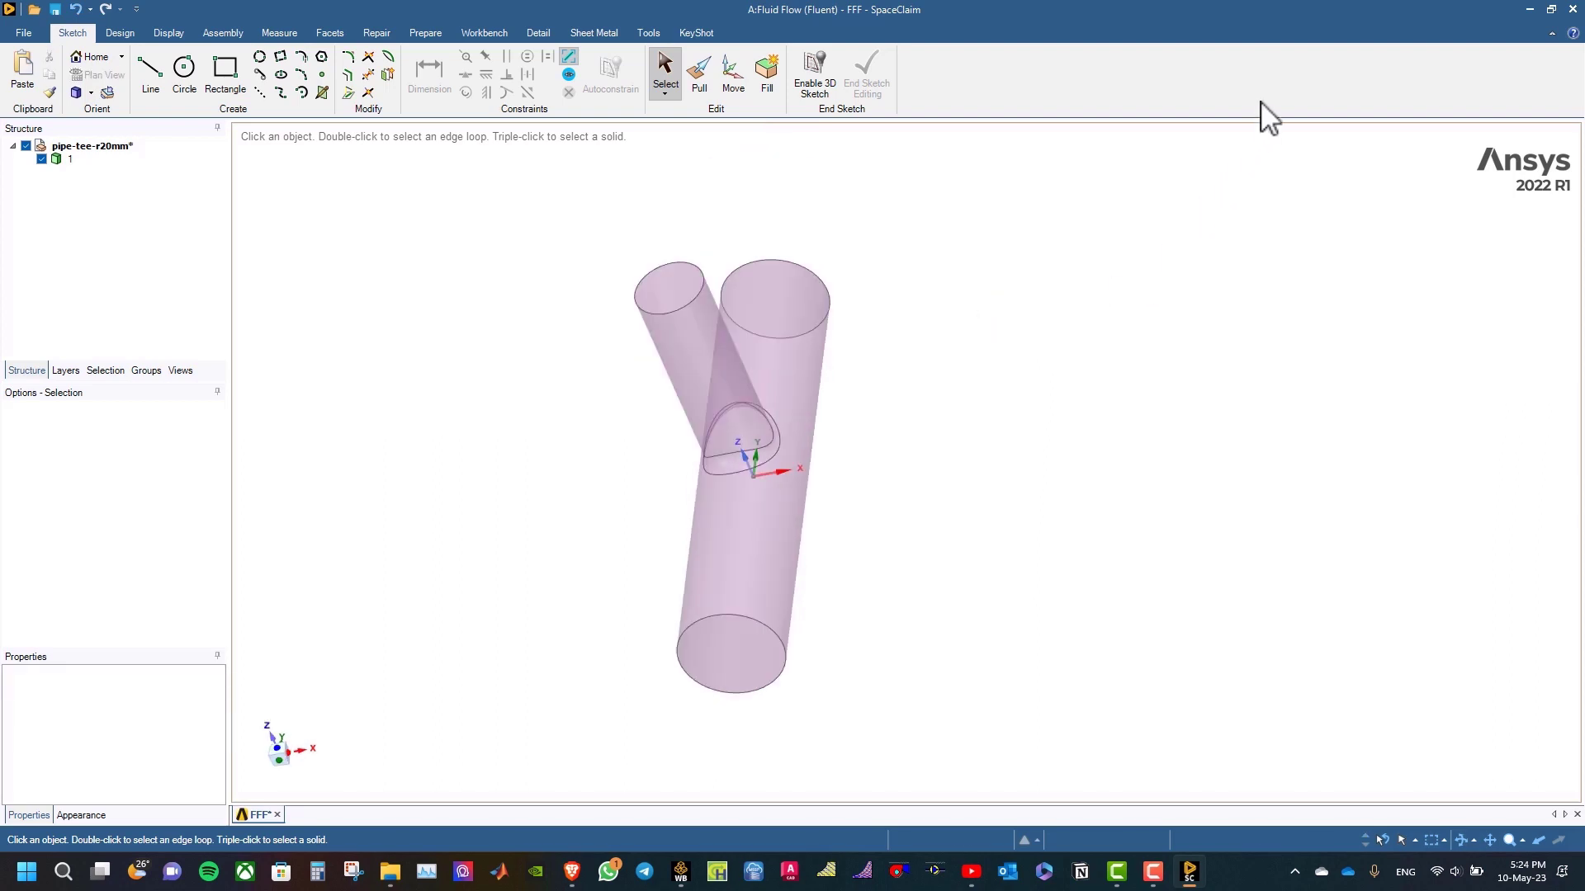
# Close the tee geometry document and exit SpaceClaim to return to Workbench.
pyautogui.click(32, 26)
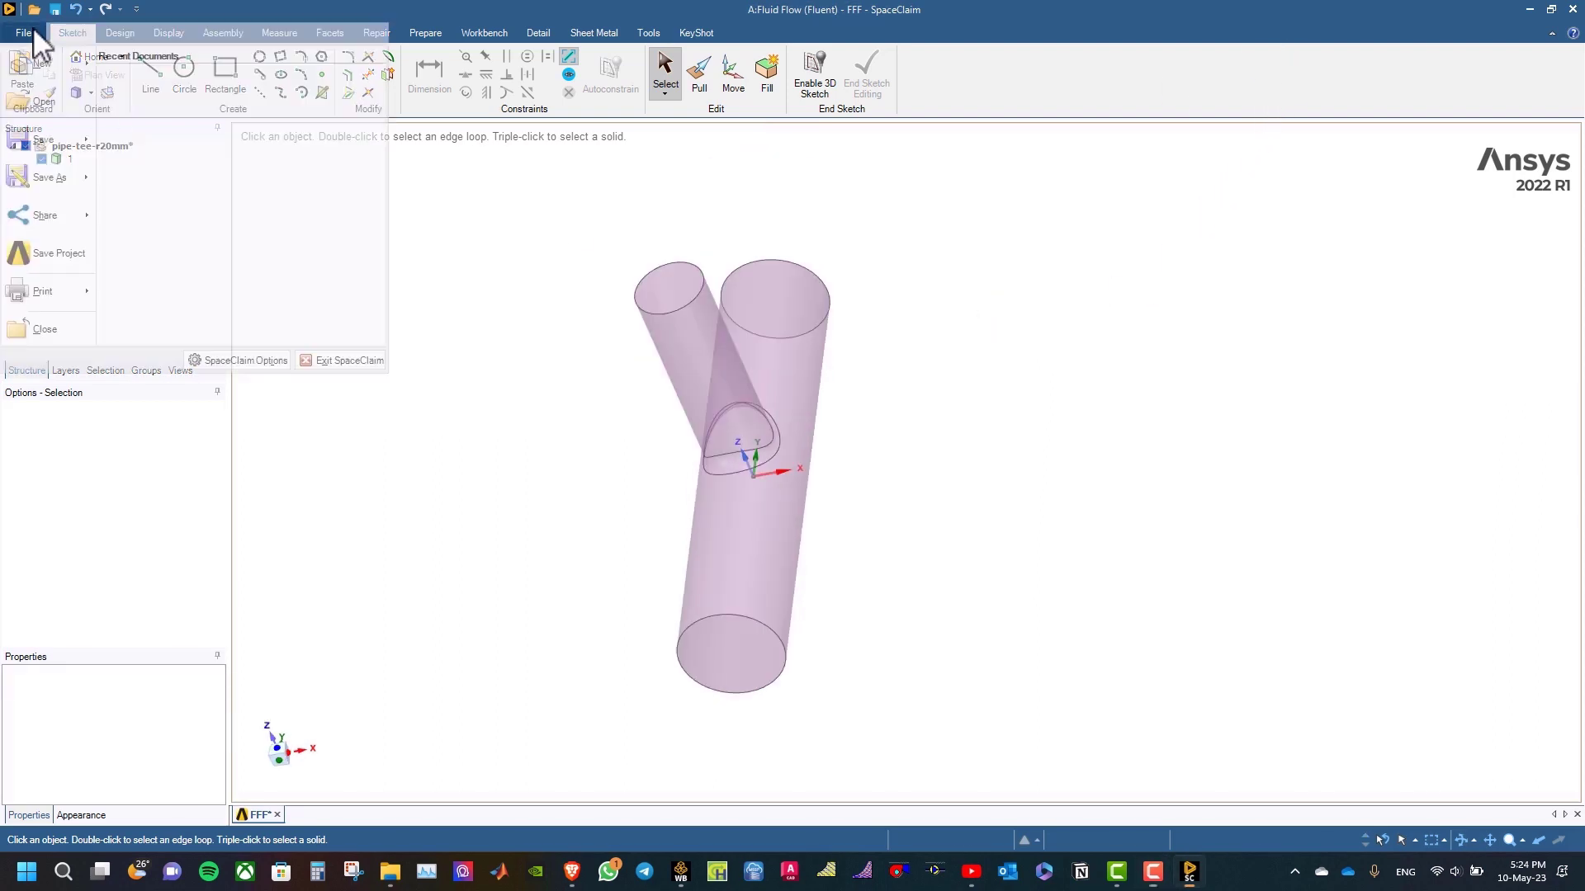
pyautogui.click(46, 328)
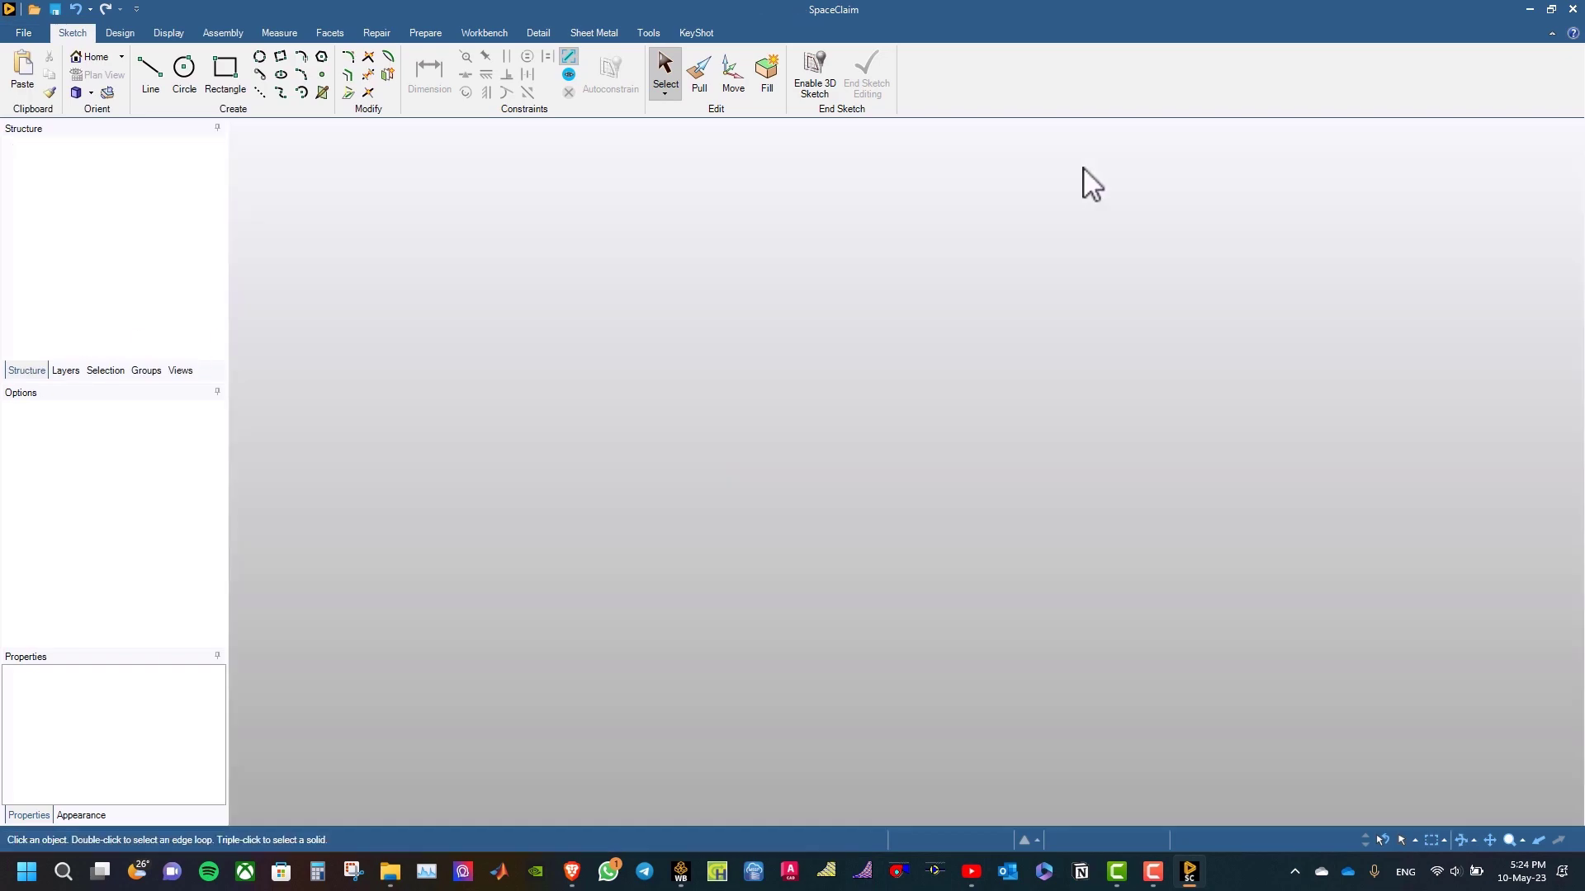
pyautogui.click(26, 33)
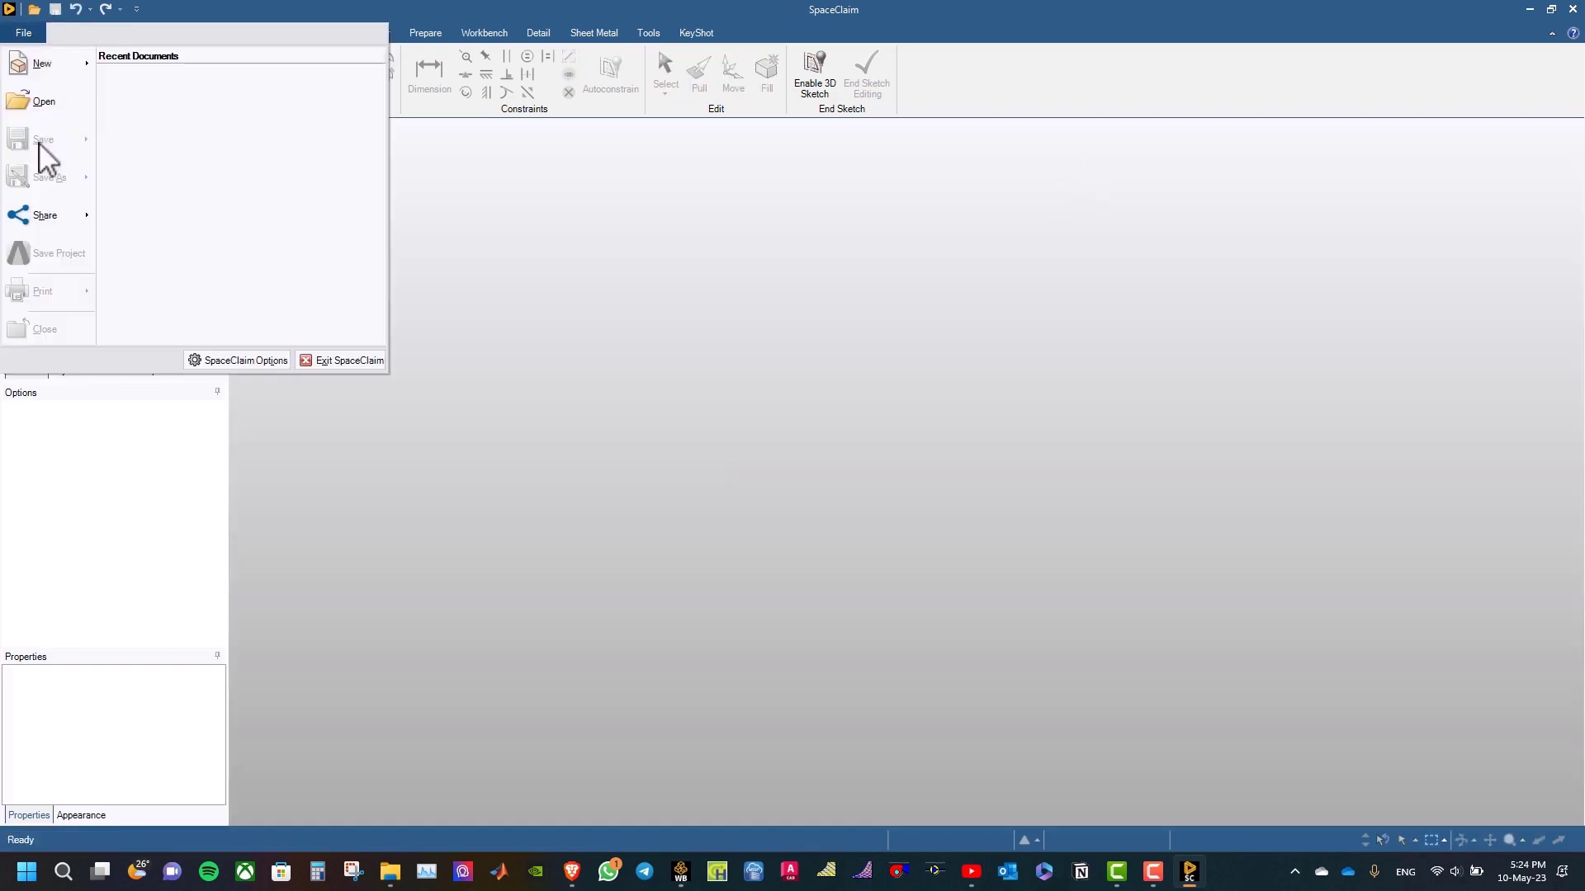
pyautogui.click(319, 358)
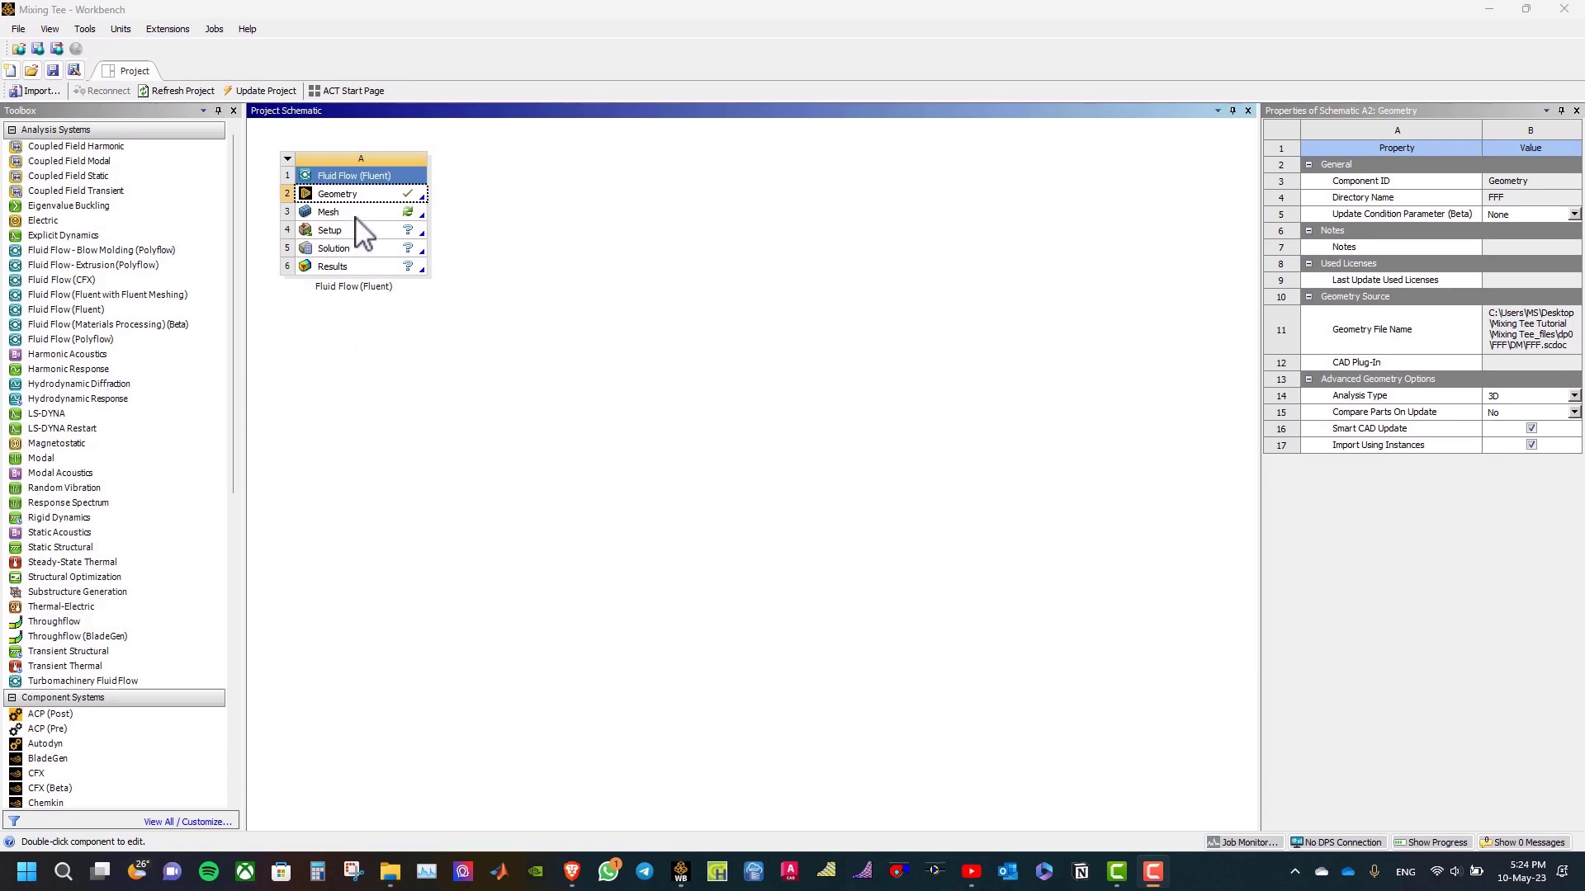
# Open the system's Mesh cell for editing and generate the tee's mesh with the default sizing settings.
pyautogui.doubleClick(357, 214)
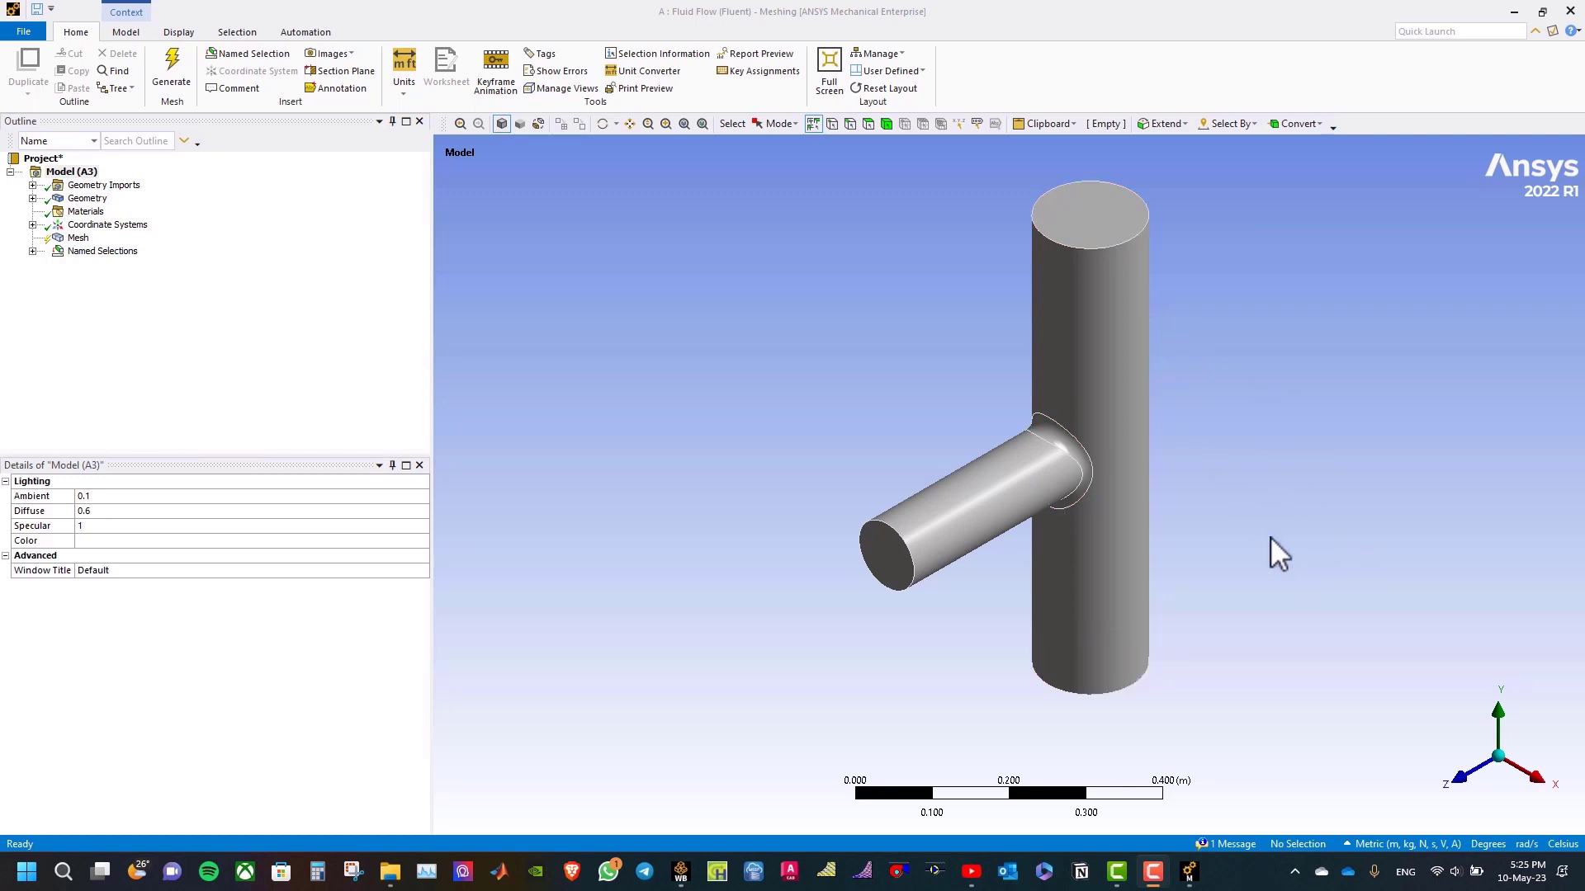
pyautogui.click(1345, 844)
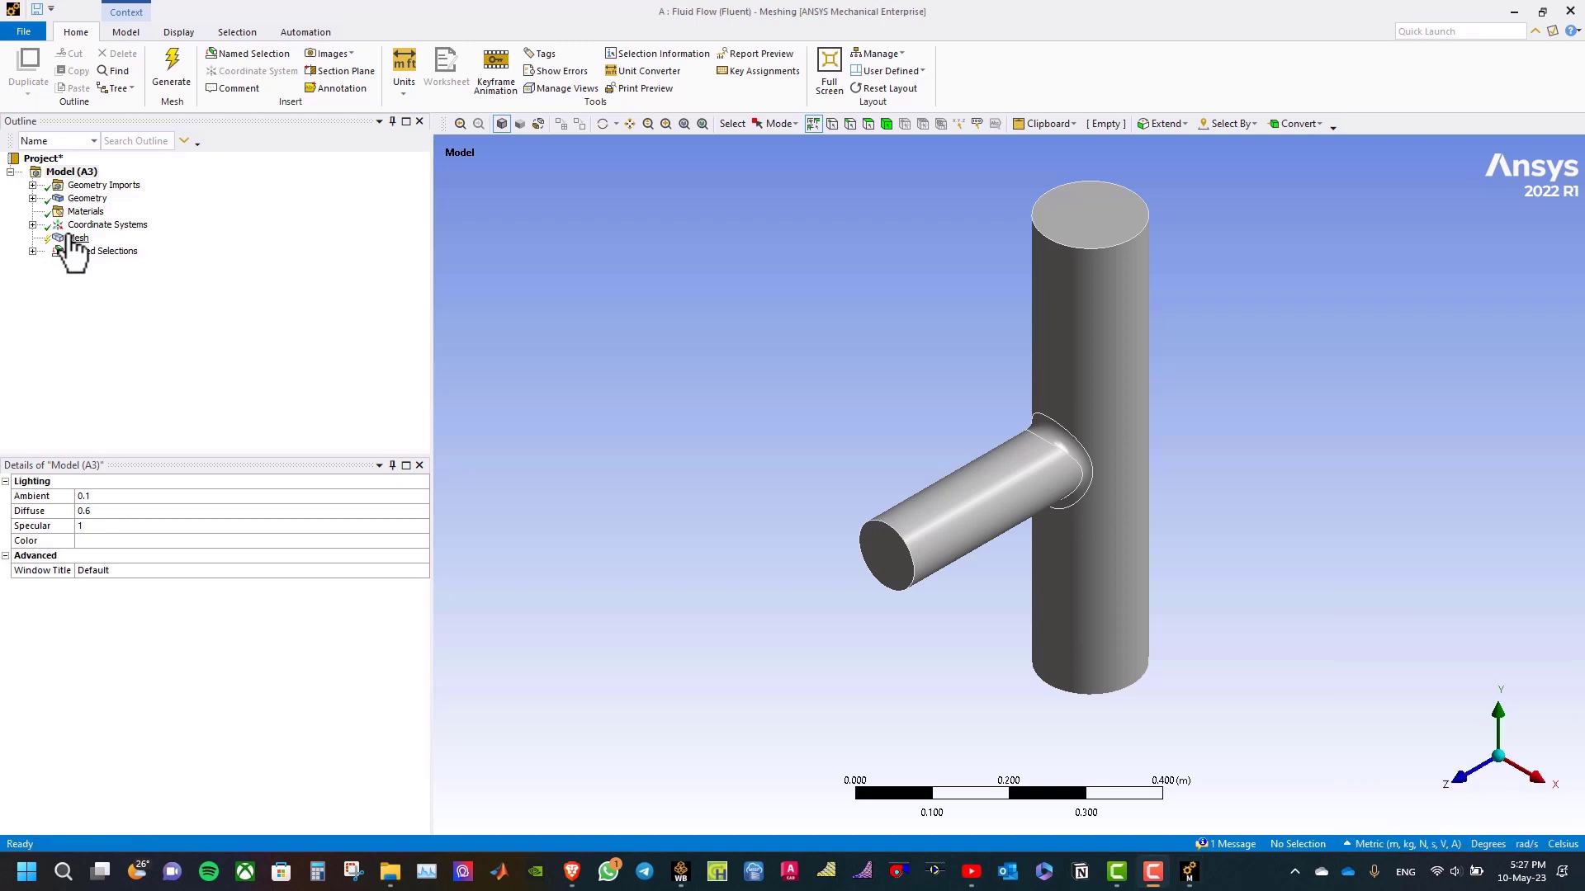
pyautogui.click(76, 237)
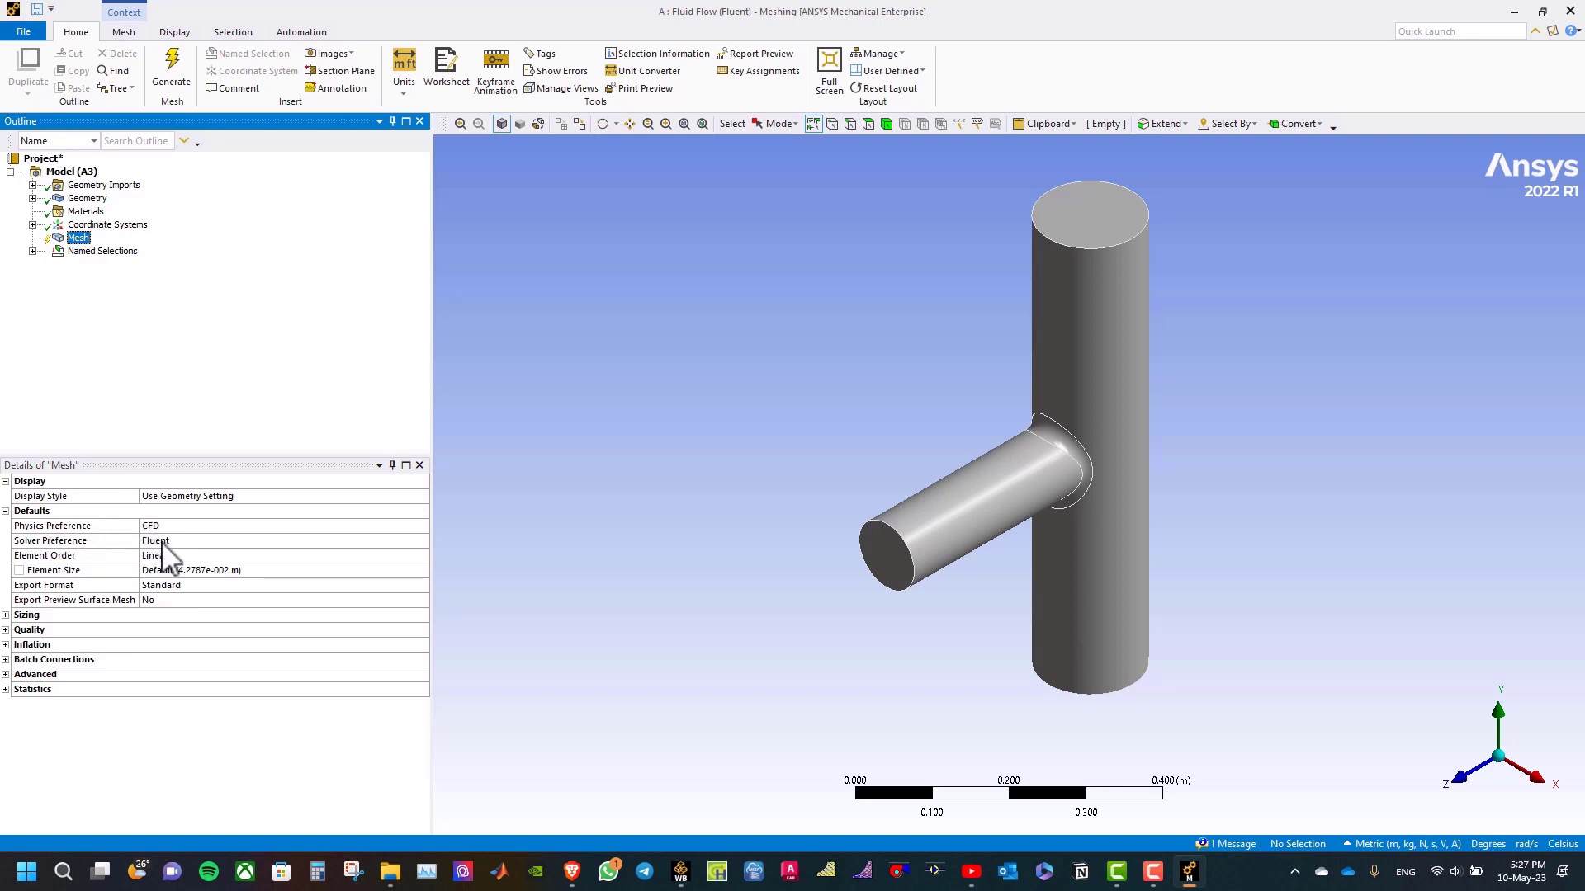
pyautogui.click(12, 617)
pyautogui.click(7, 616)
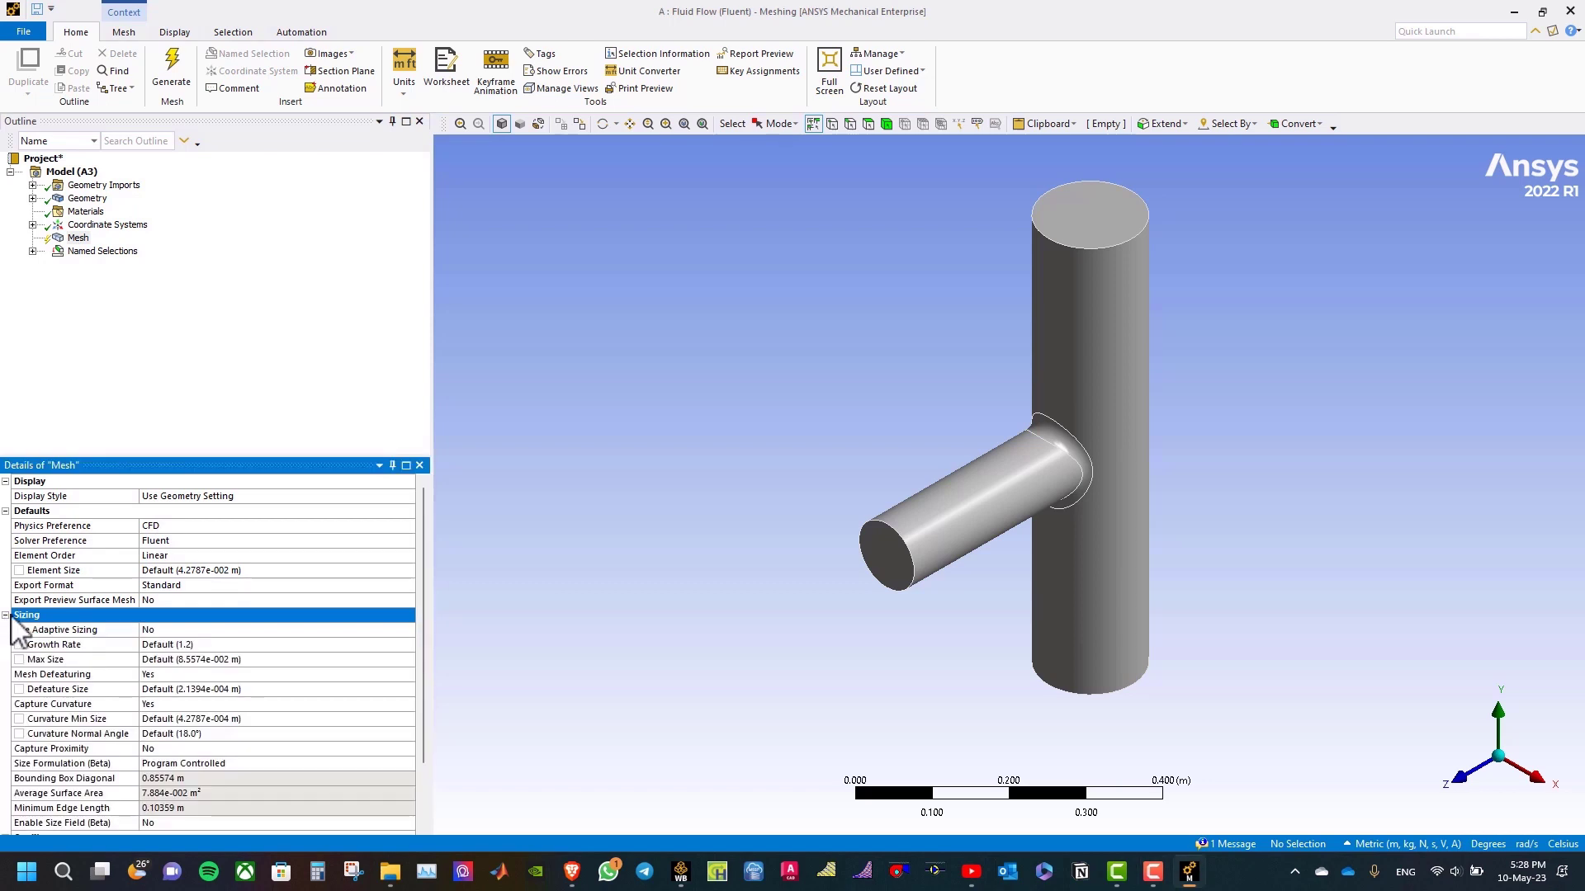
pyautogui.scroll(-1, 19, 632)
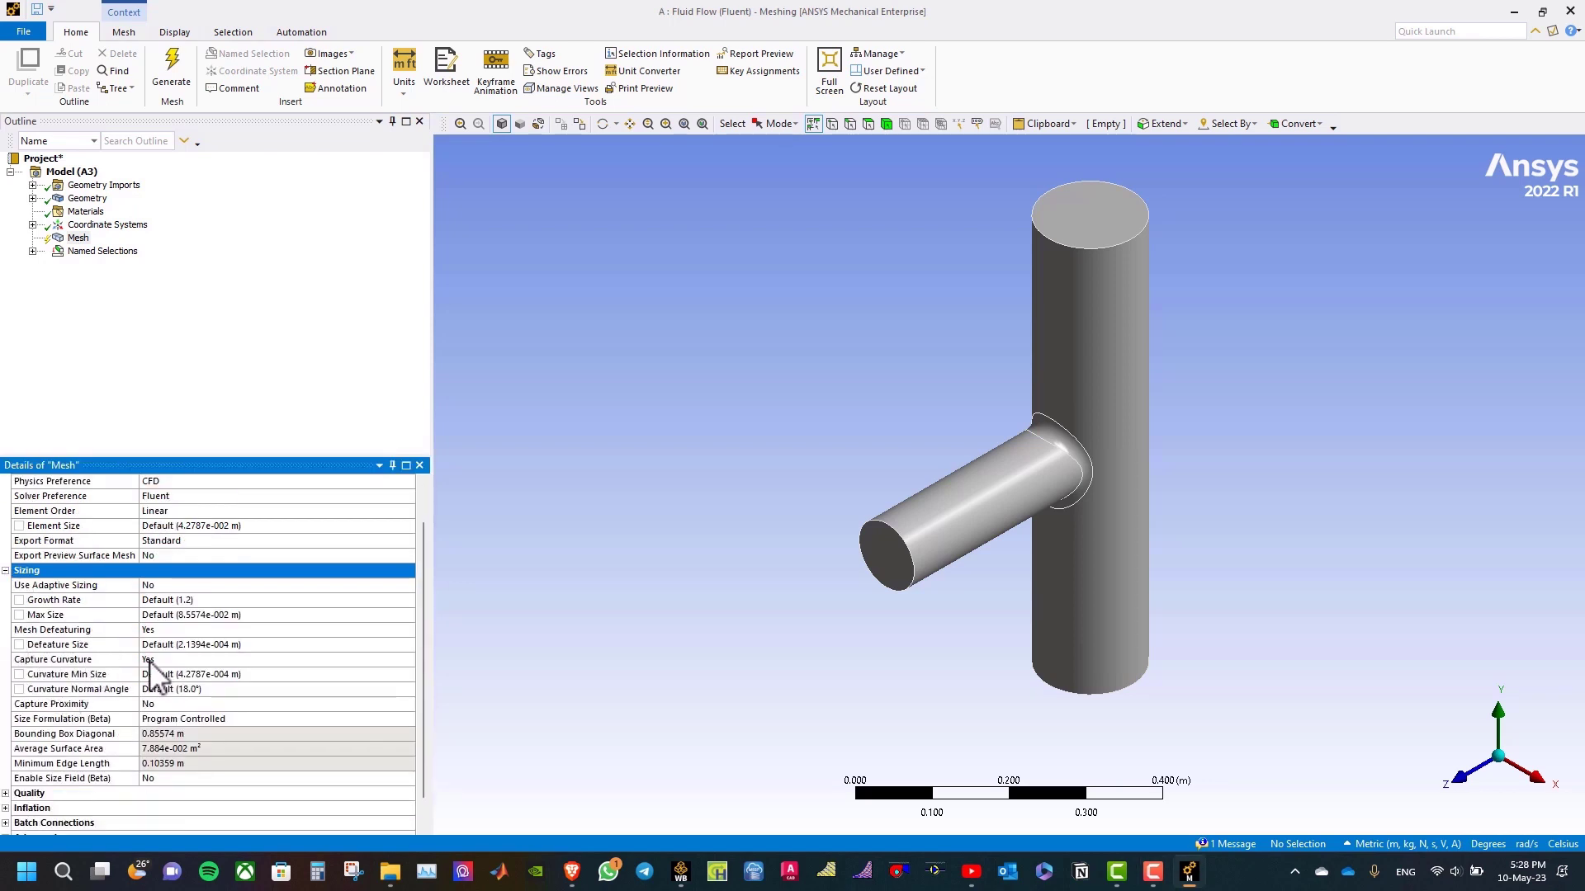
pyautogui.click(123, 32)
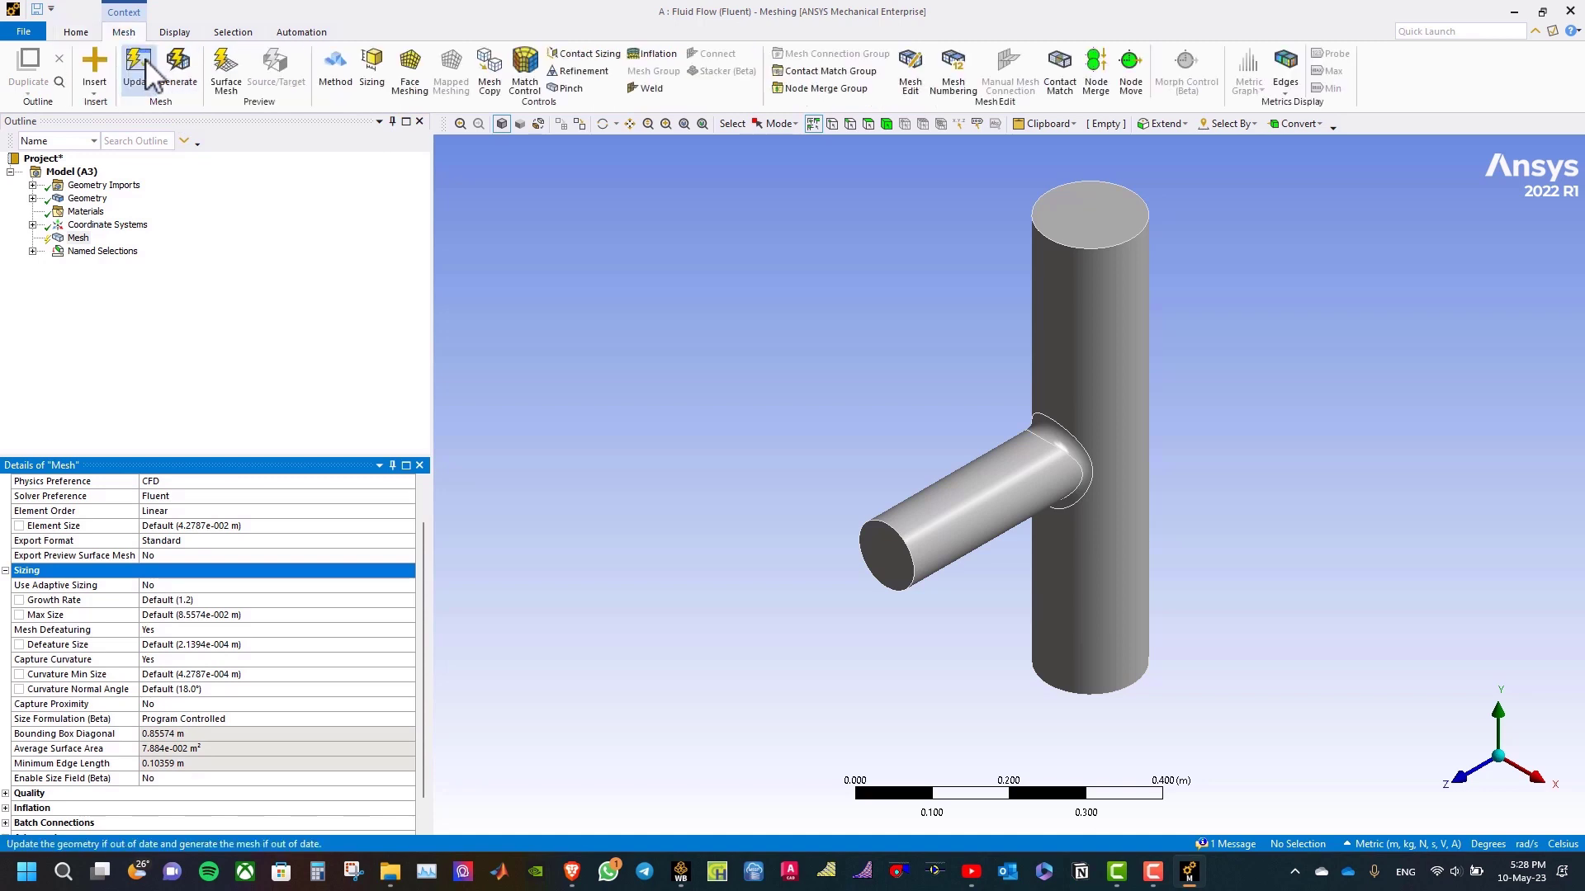
pyautogui.click(145, 61)
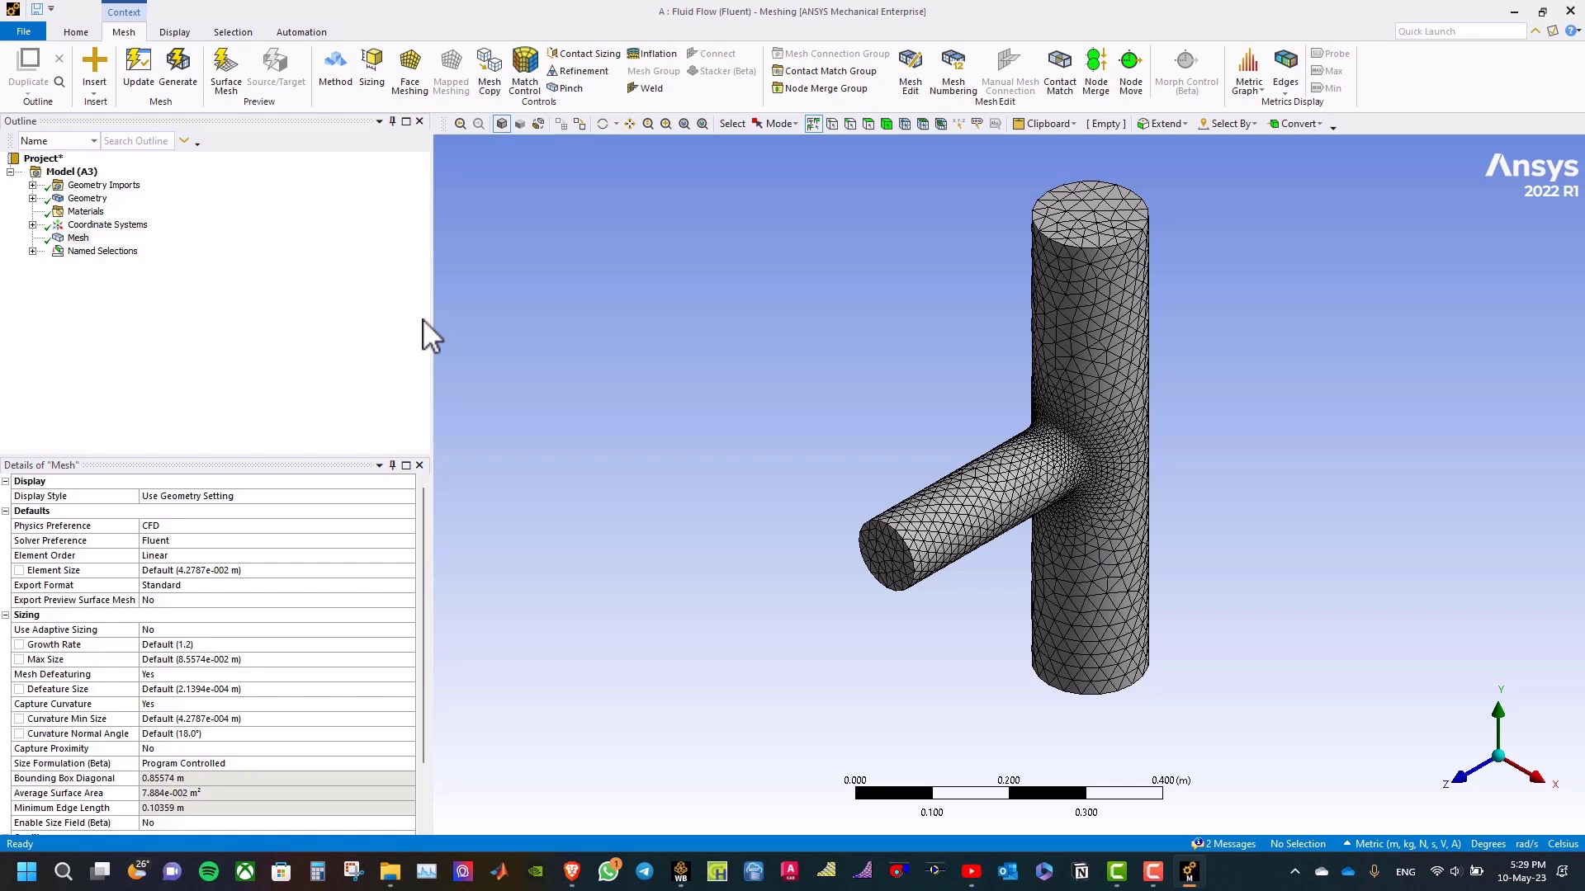
# Create a named selection "inlet-z" on the end face of the small branch pipe.
pyautogui.press('Down')
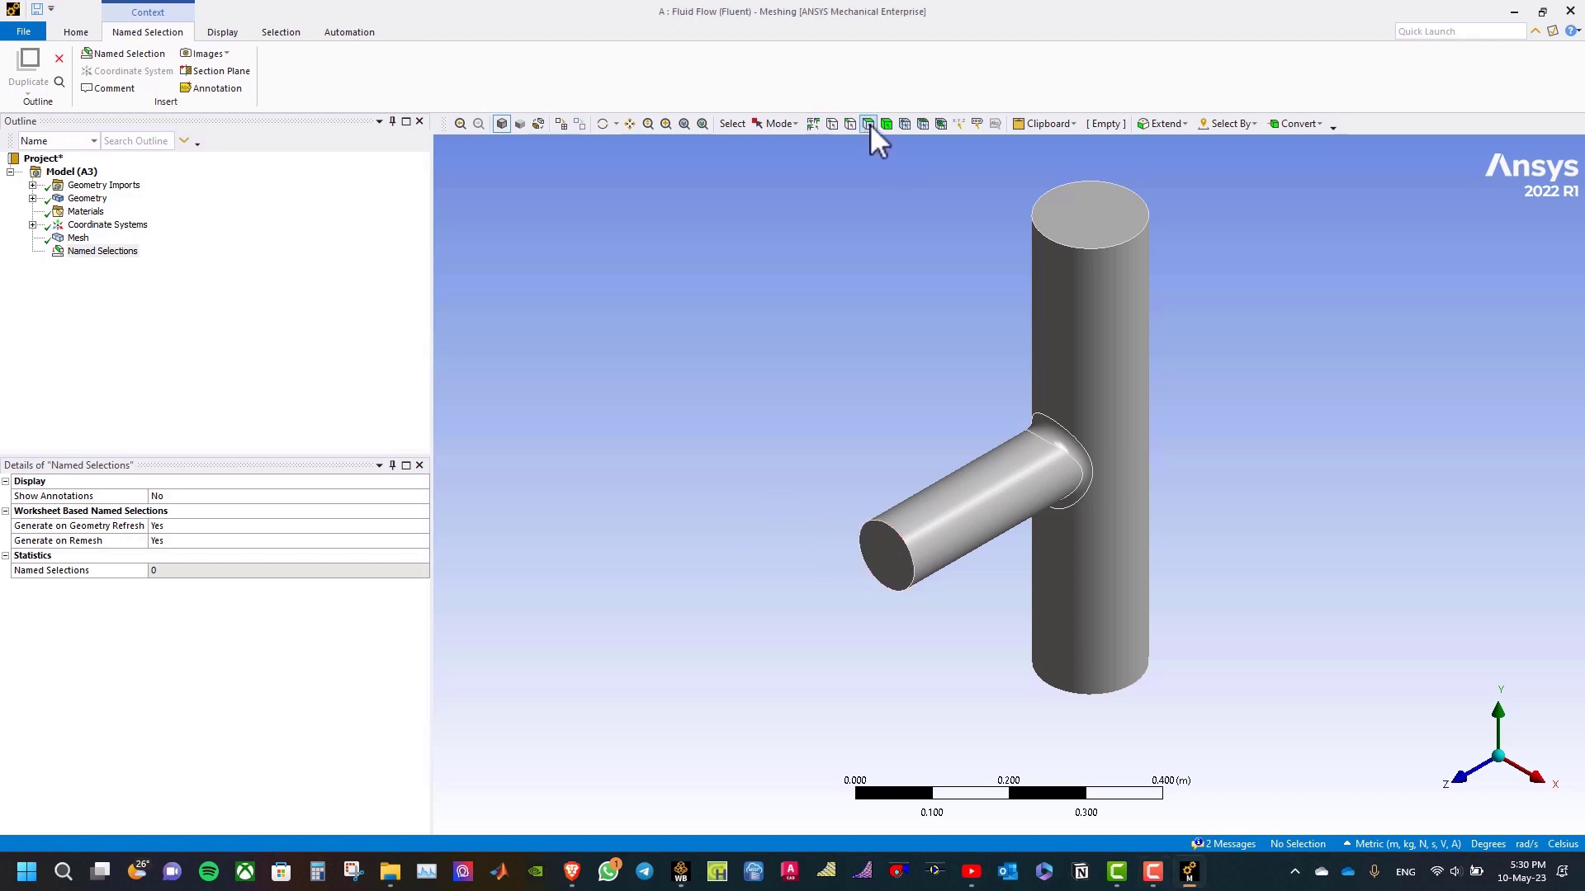
pyautogui.click(875, 558)
pyautogui.rightClick(875, 558)
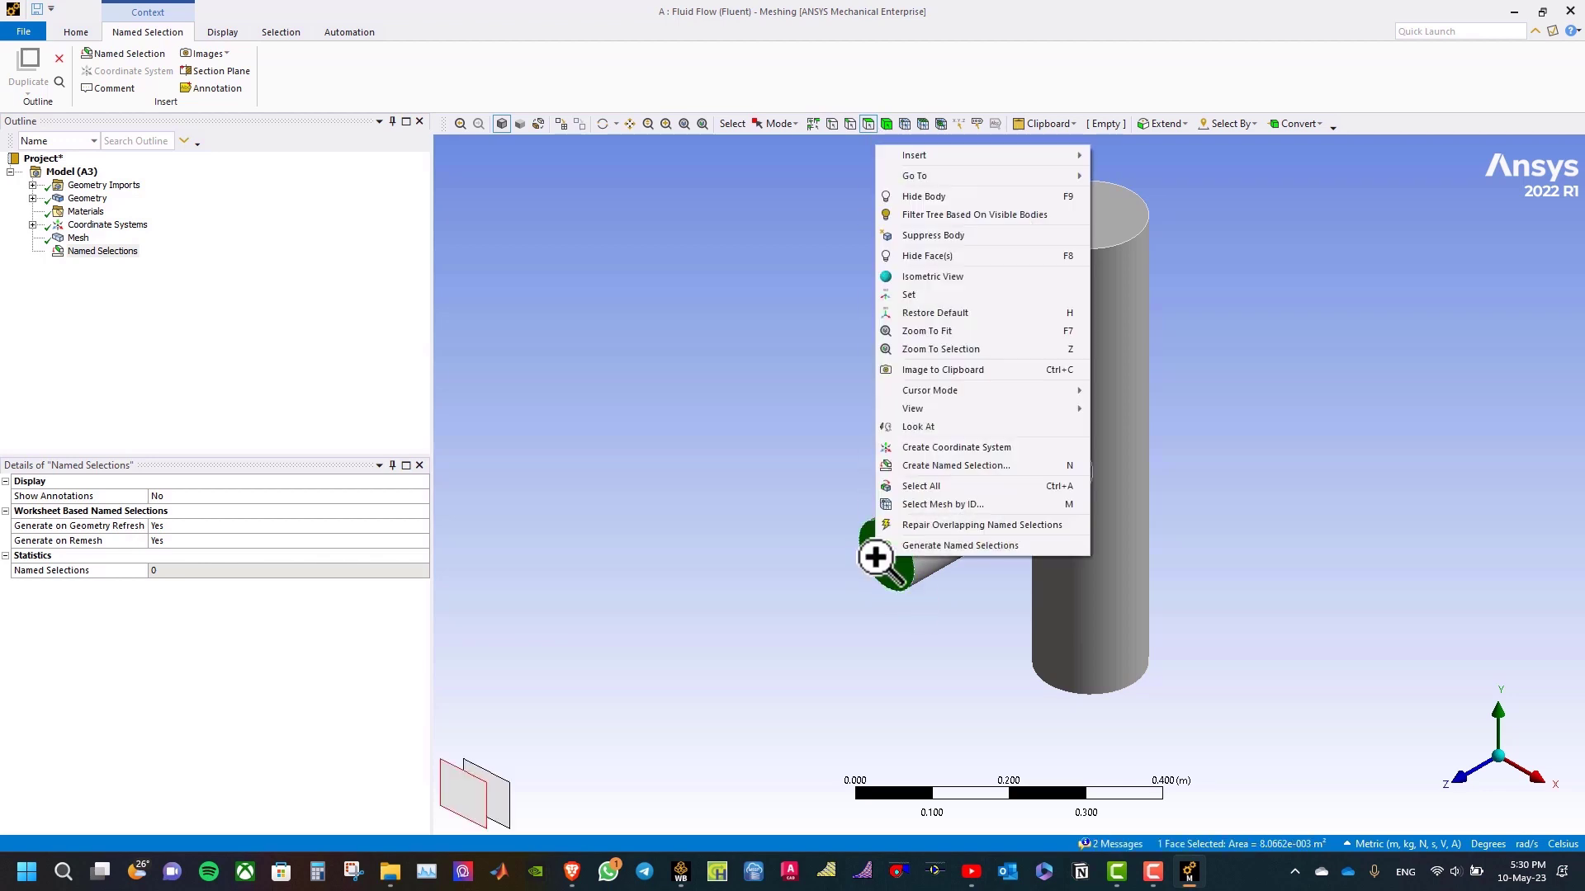
pyautogui.click(928, 466)
pyautogui.write('inle')
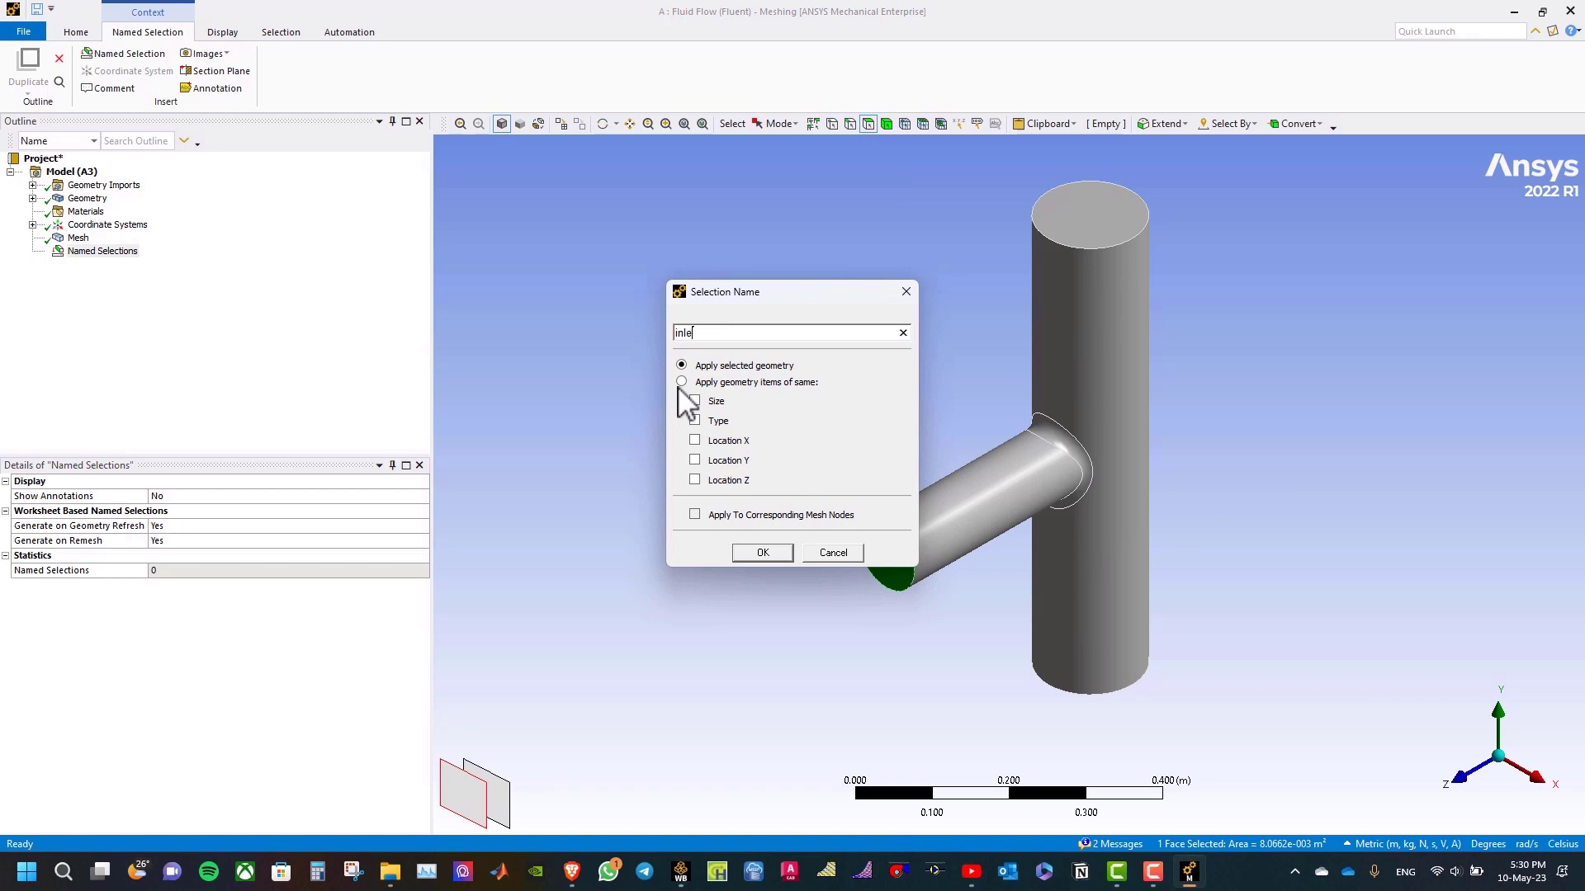
pyautogui.write('t-z')
pyautogui.click(762, 555)
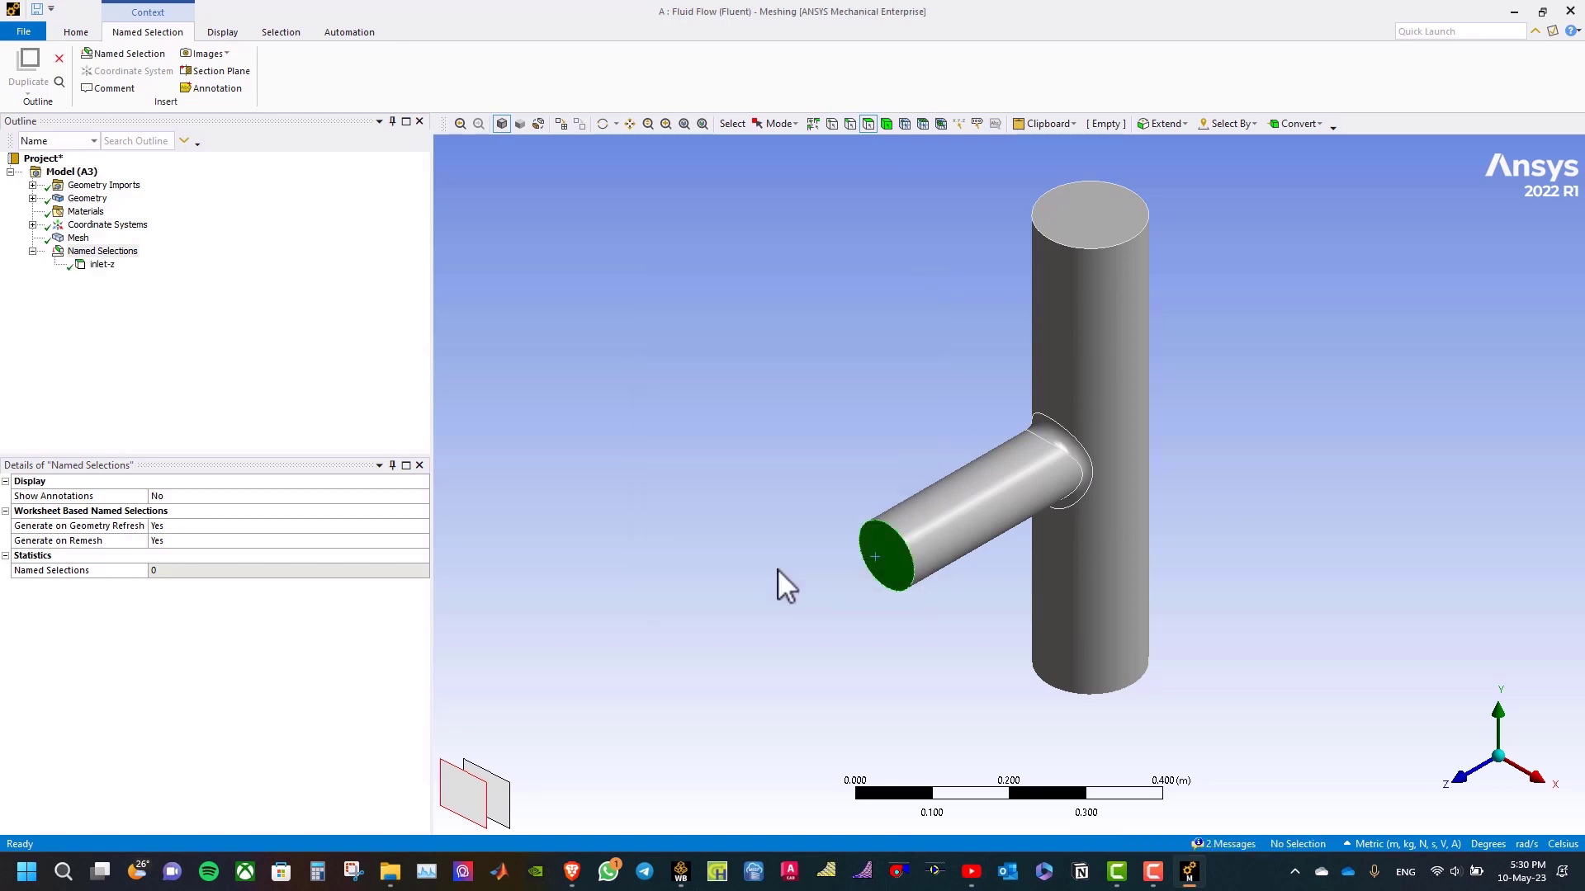
# Create a named selection "inlet-y" on the bottom end face of the main pipe.
pyautogui.moveTo(954, 611); pyautogui.dragTo(960, 504, button='middle')
pyautogui.click(1083, 764)
pyautogui.rightClick(1084, 765)
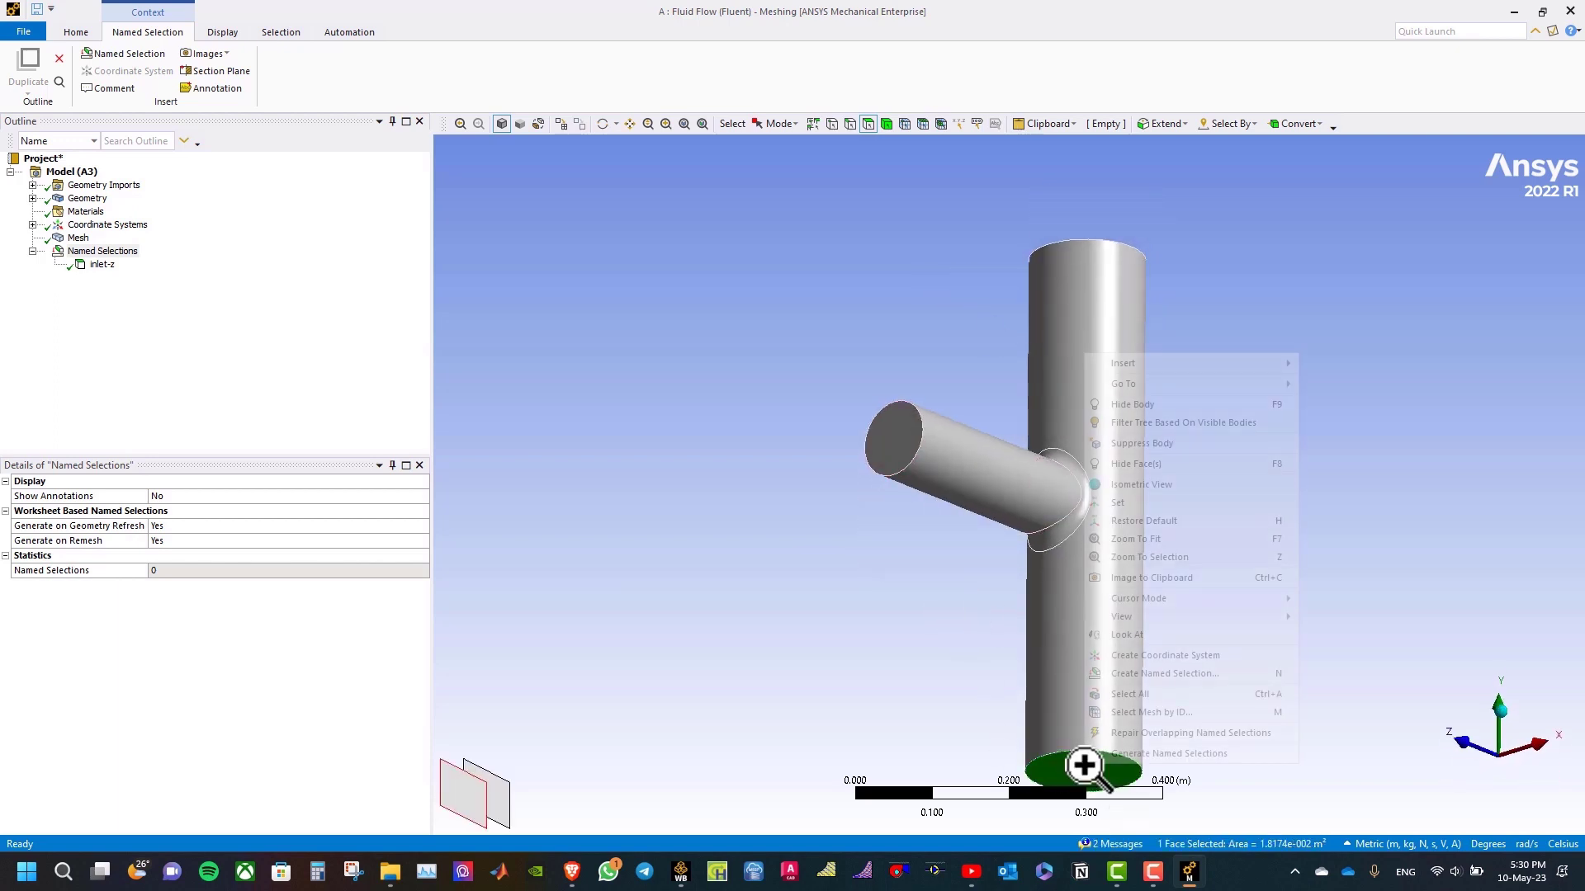
pyautogui.click(1155, 674)
pyautogui.write('i')
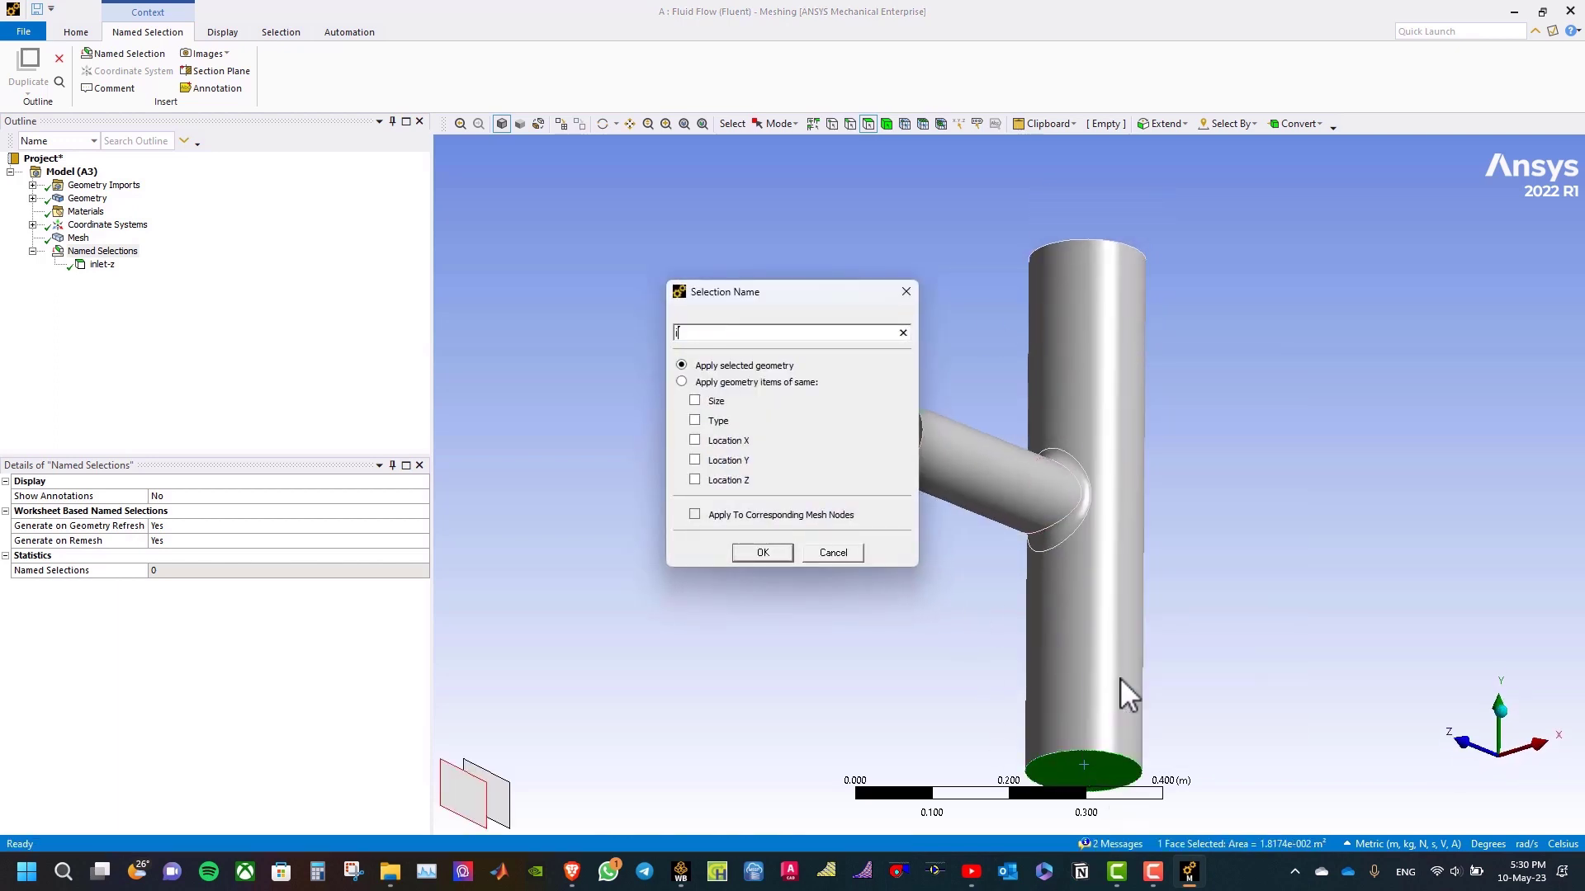
pyautogui.write('nlet-y')
pyautogui.click(762, 553)
# Create a named selection "outlet" on the top end face of the main pipe.
pyautogui.moveTo(771, 300); pyautogui.dragTo(972, 260, button='middle')
pyautogui.click(1098, 209)
pyautogui.rightClick(1097, 210)
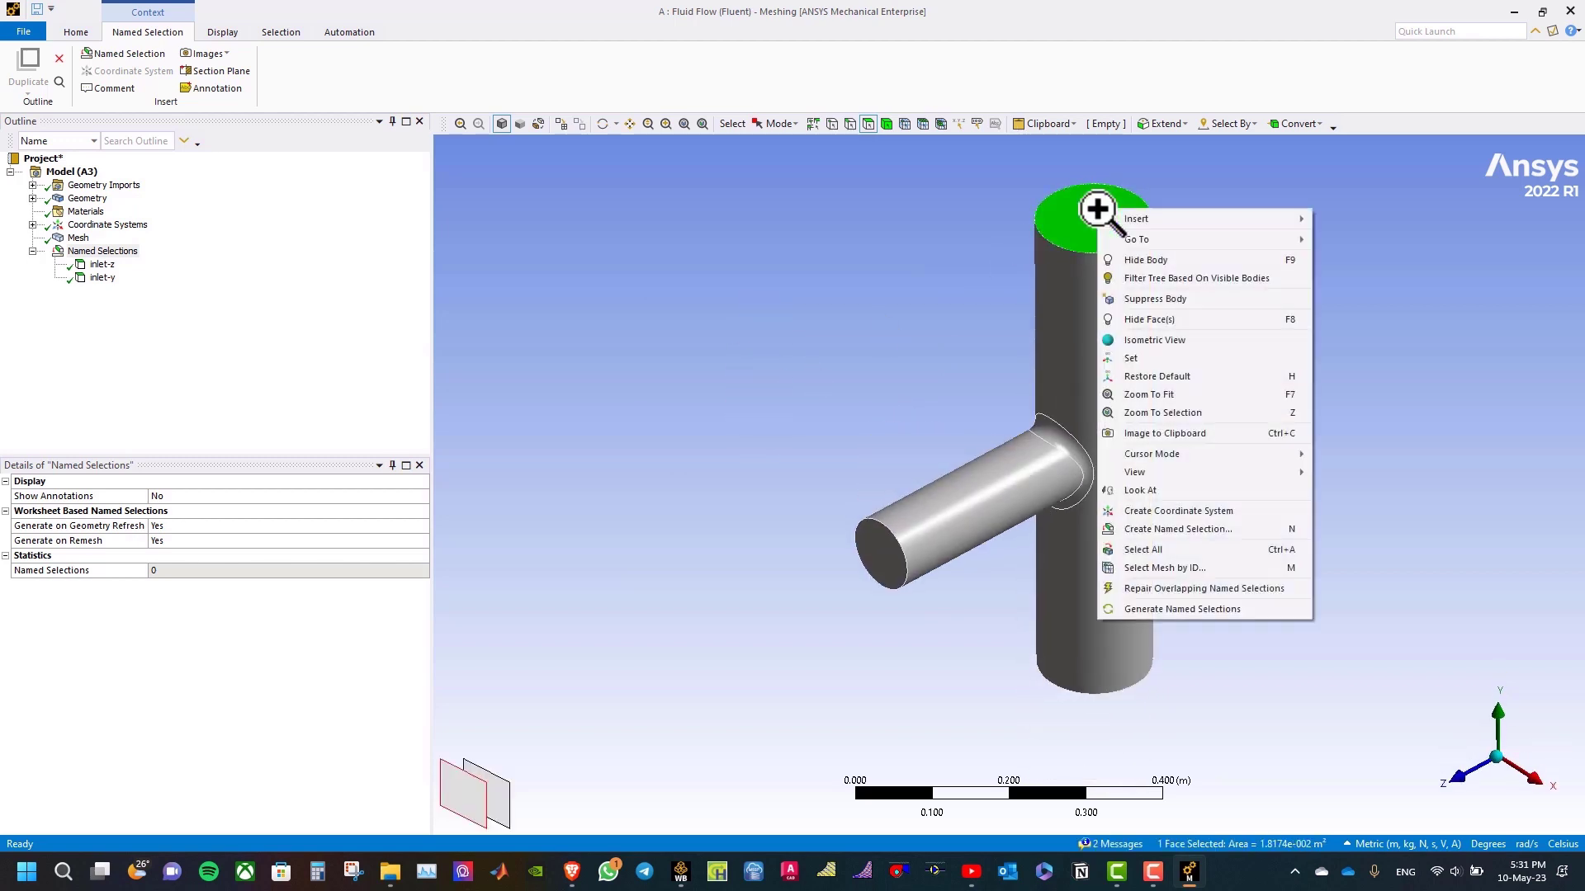
pyautogui.click(1172, 532)
pyautogui.write('o')
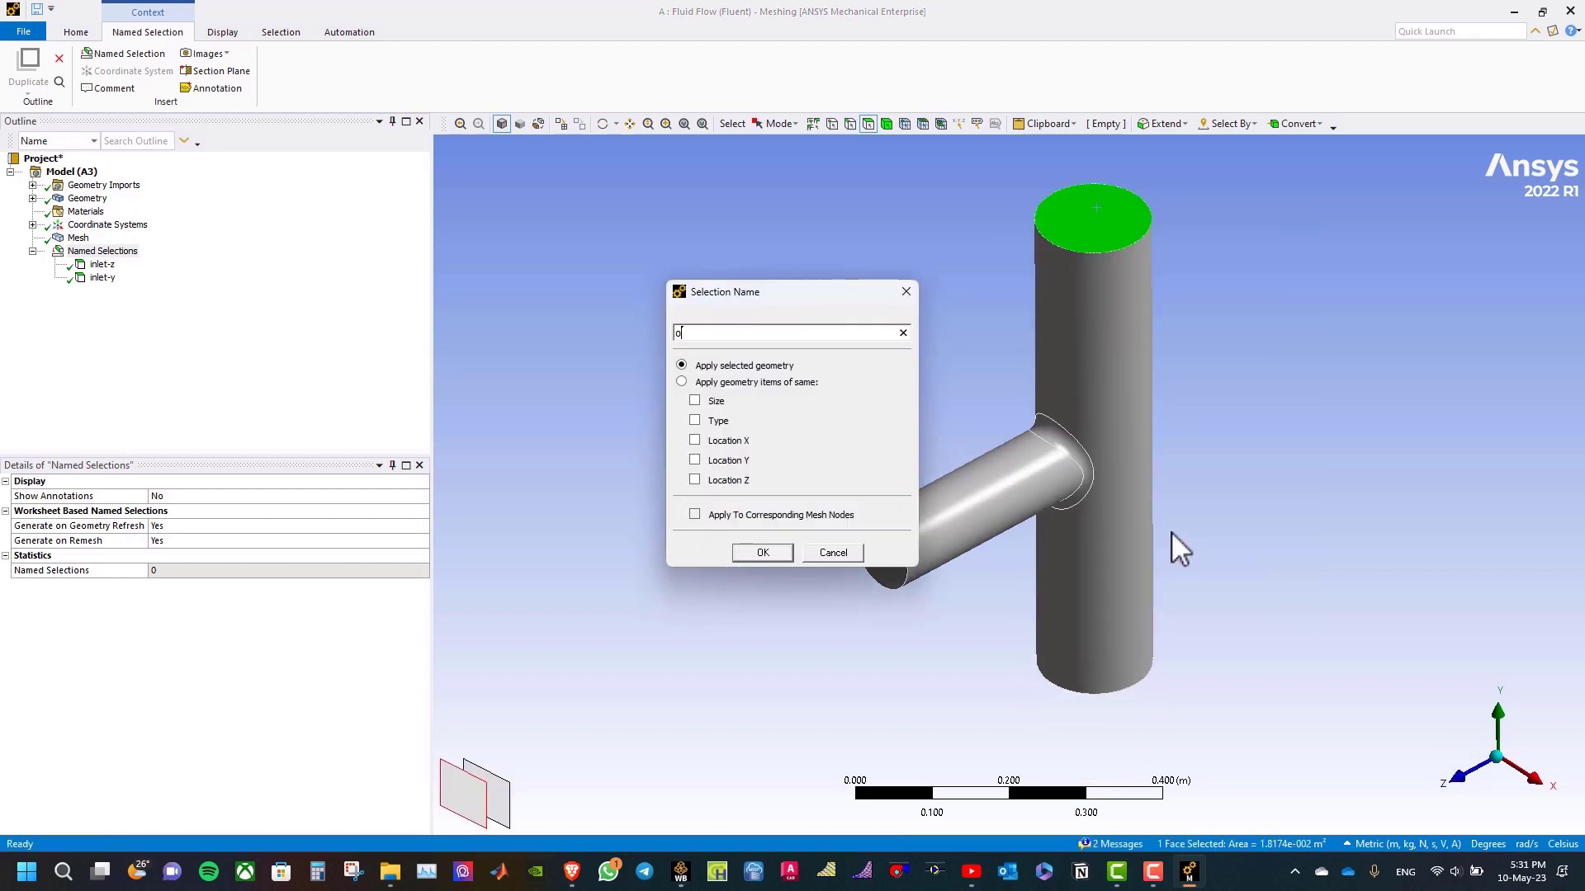
pyautogui.write('utlet')
pyautogui.click(773, 552)
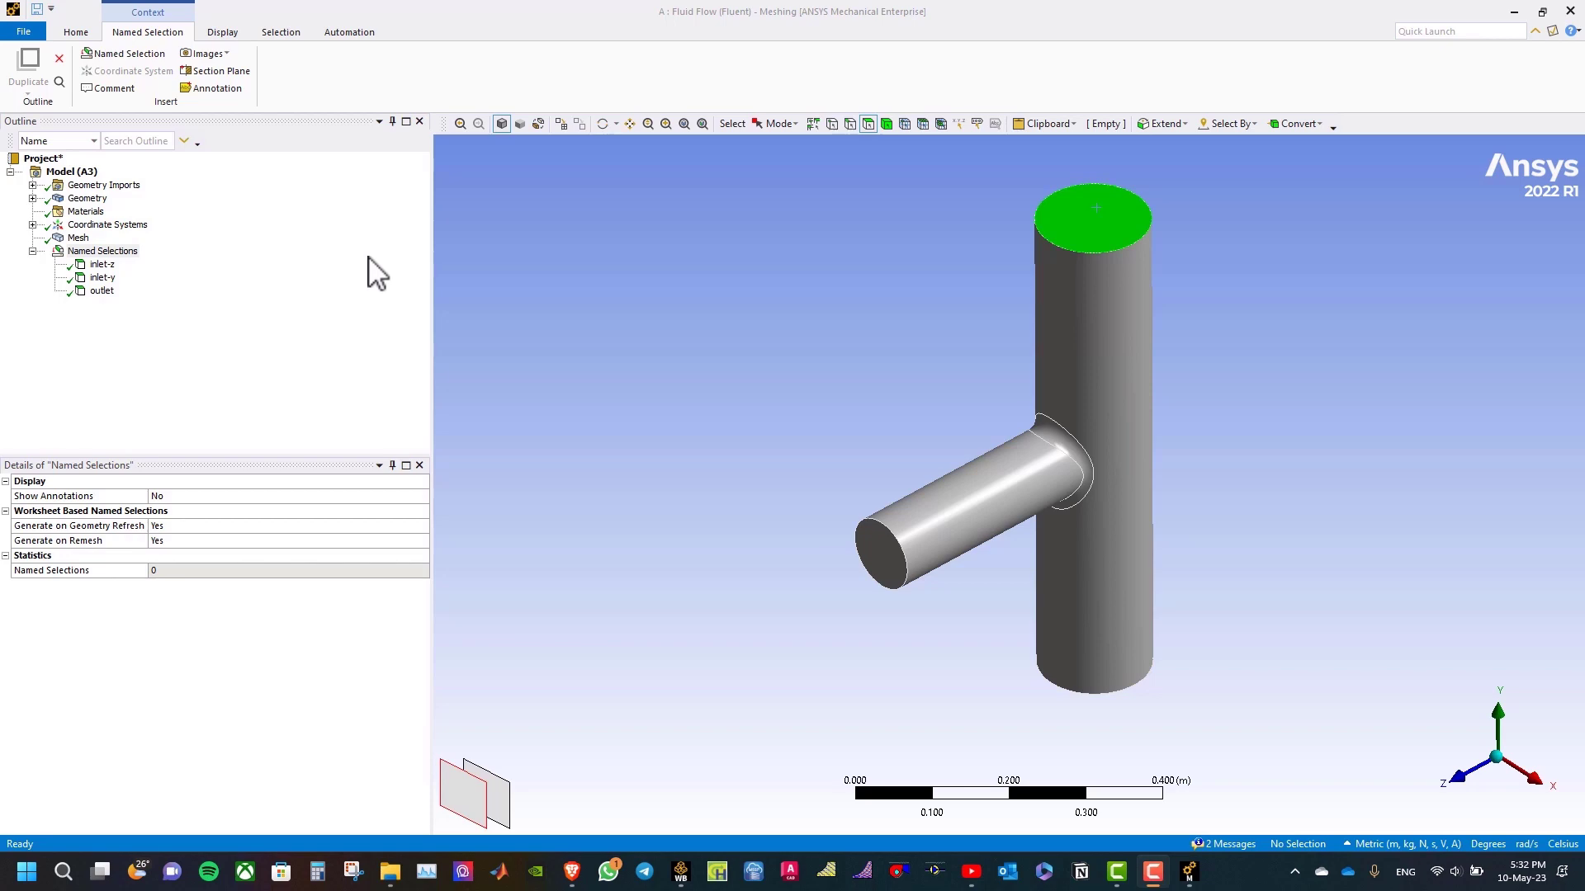
# Turn on automatic inflation in the mesh settings and update the tee's mesh with boundary layers.
pyautogui.click(79, 239)
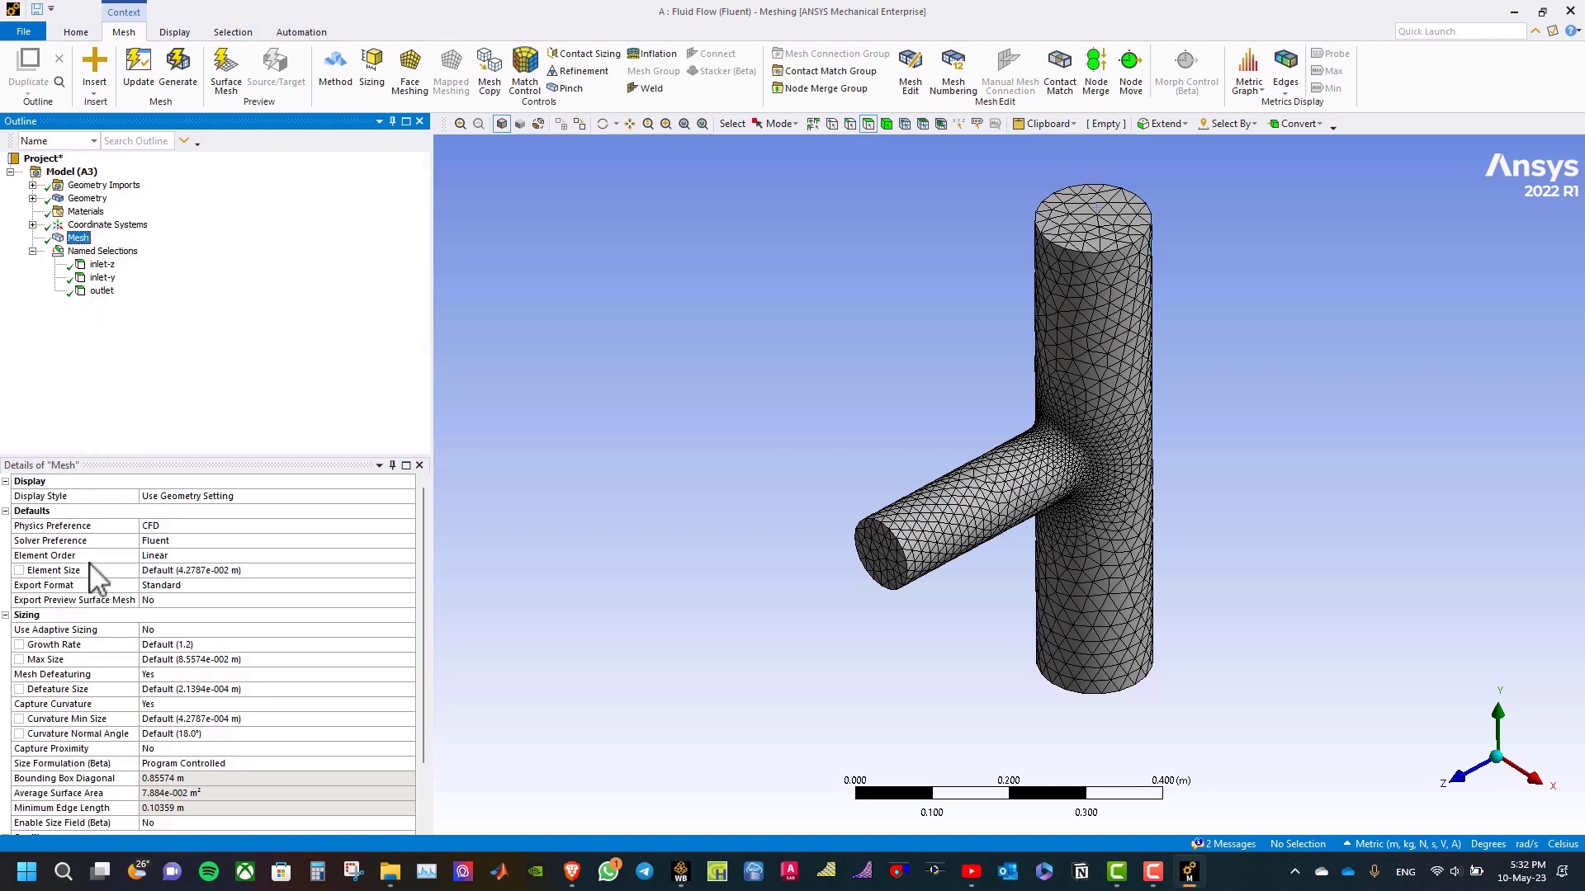
pyautogui.scroll(-2, 95, 627)
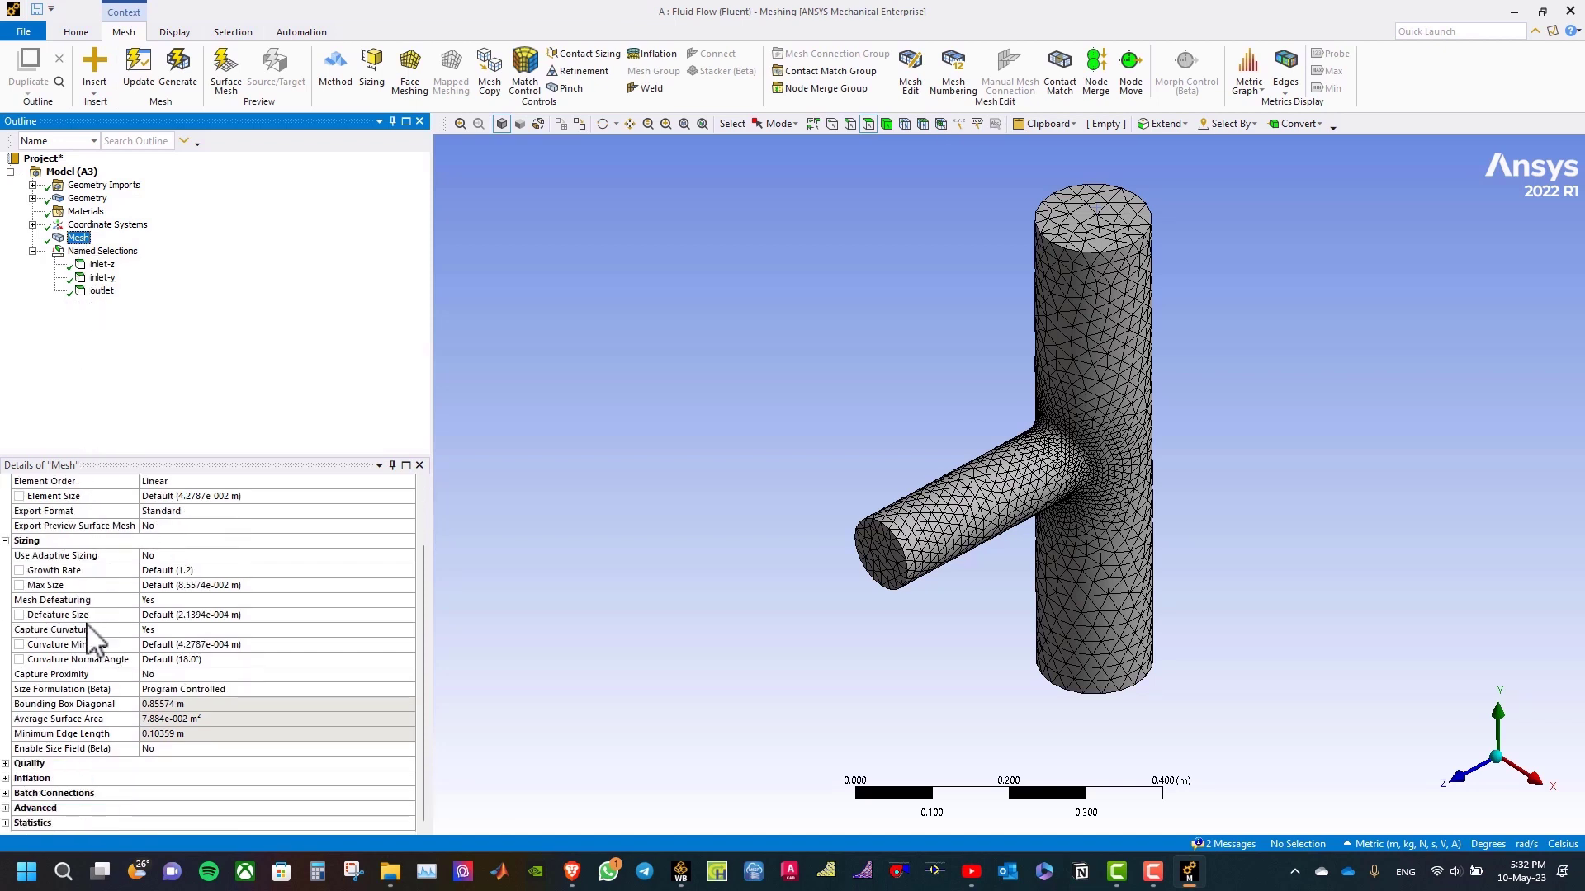
pyautogui.click(6, 779)
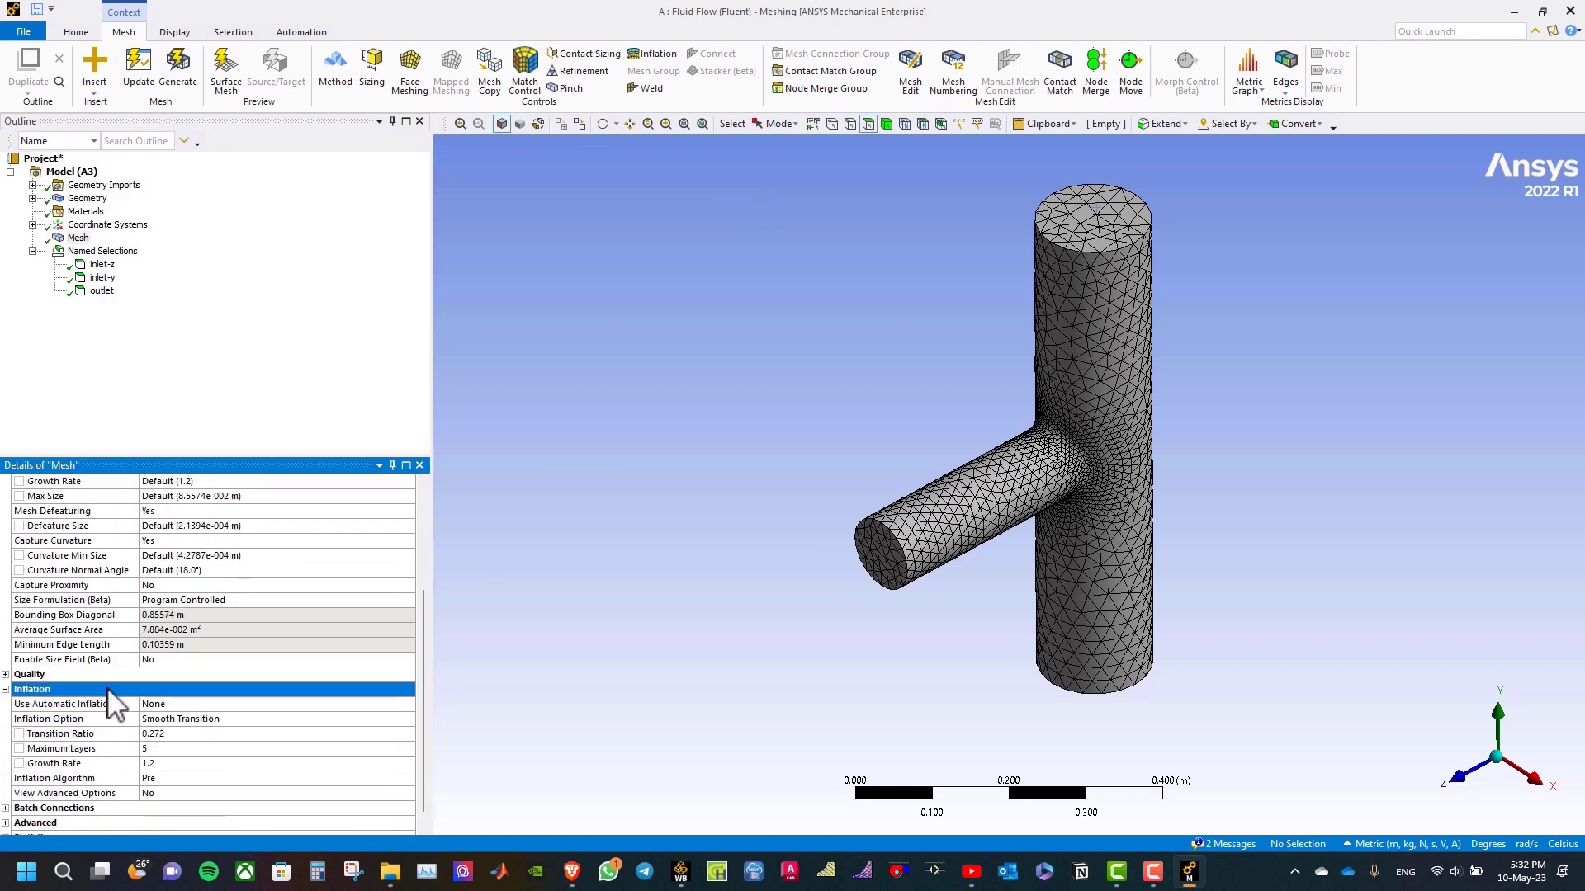
pyautogui.scroll(-1, 116, 706)
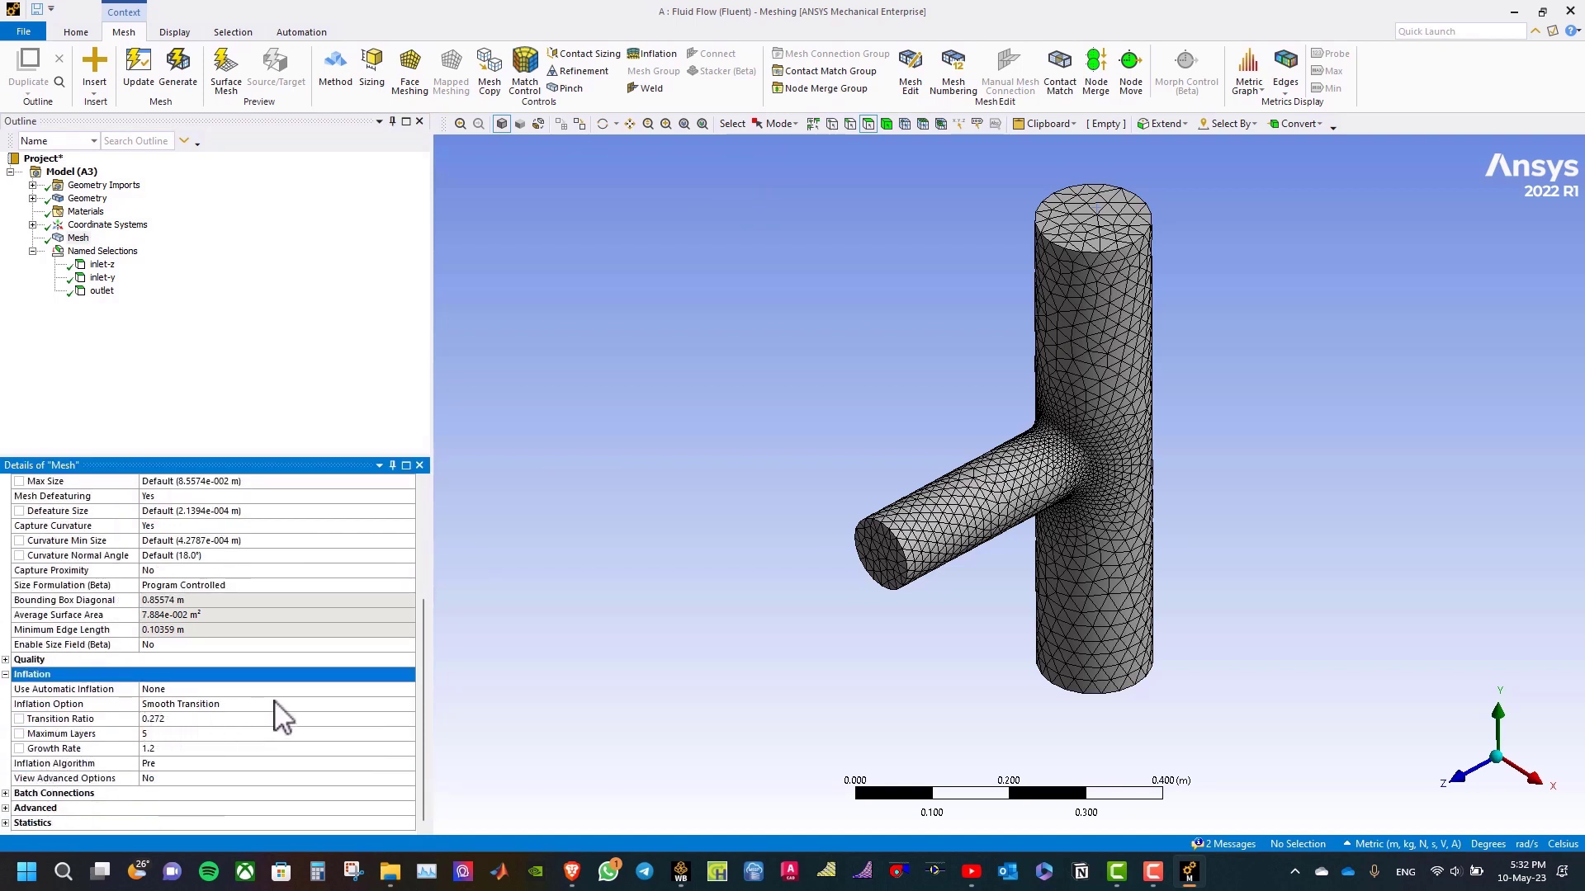
pyautogui.click(406, 692)
pyautogui.click(407, 691)
pyautogui.click(387, 711)
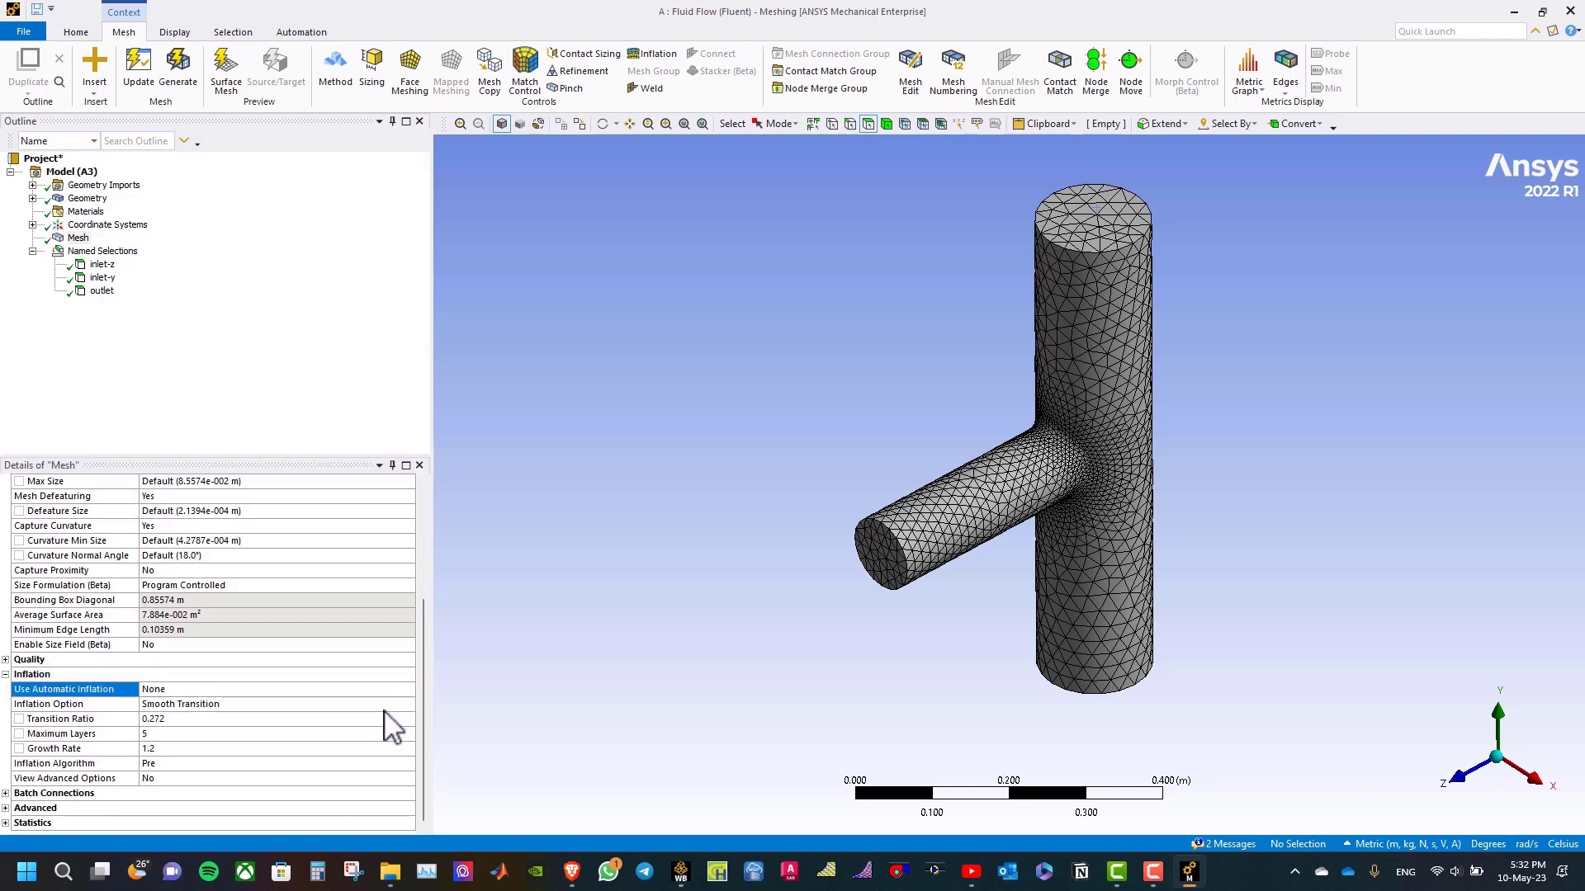
pyautogui.click(140, 72)
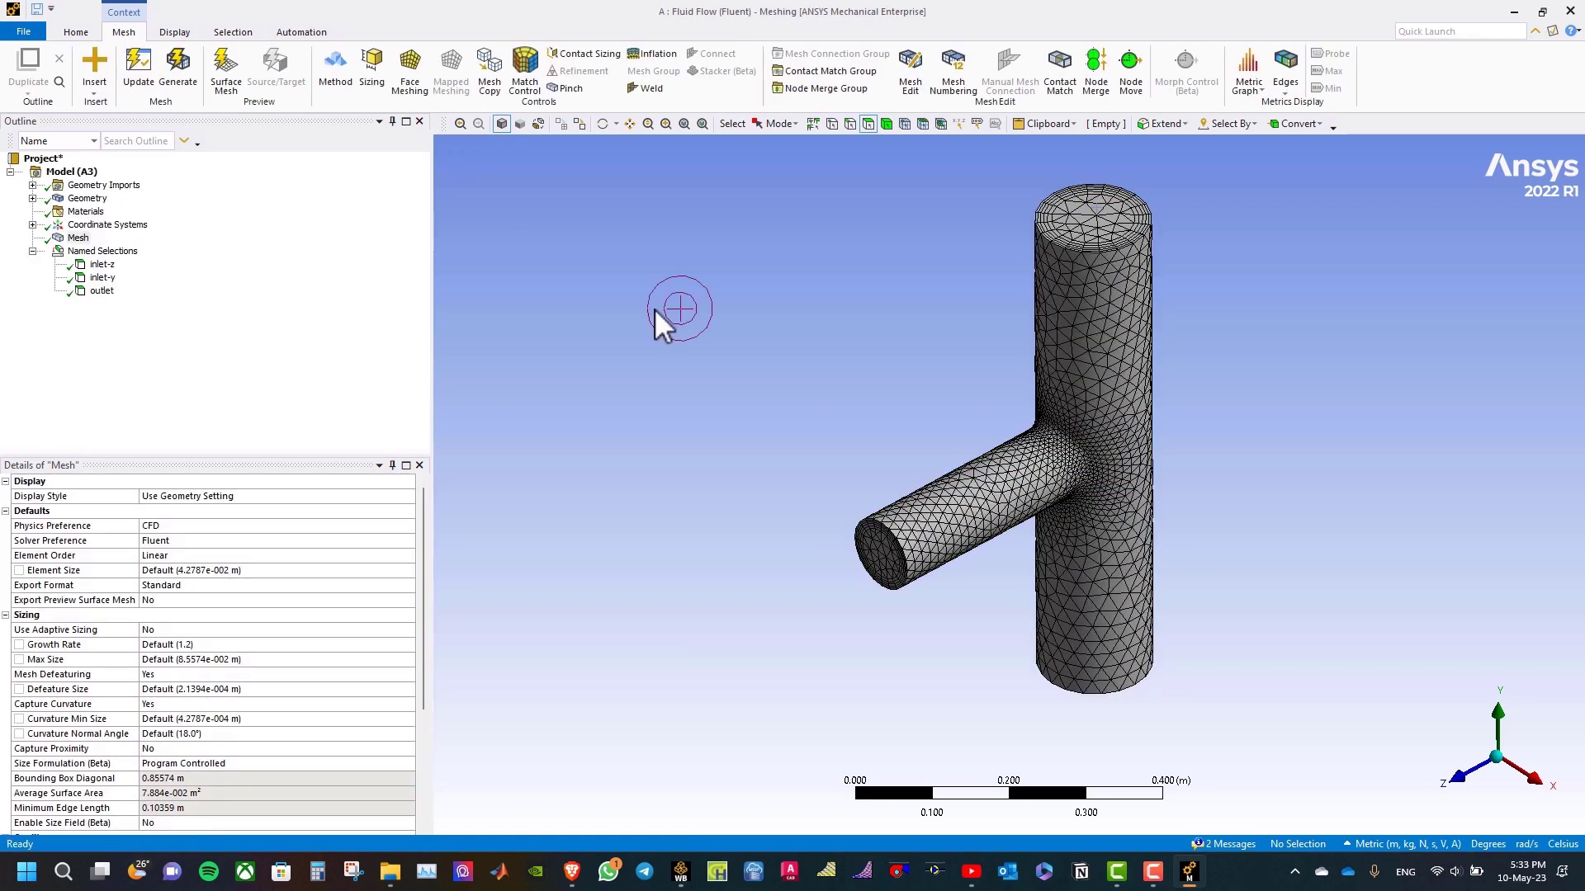
pyautogui.moveTo(1271, 320); pyautogui.dragTo(1186, 314, button='middle')
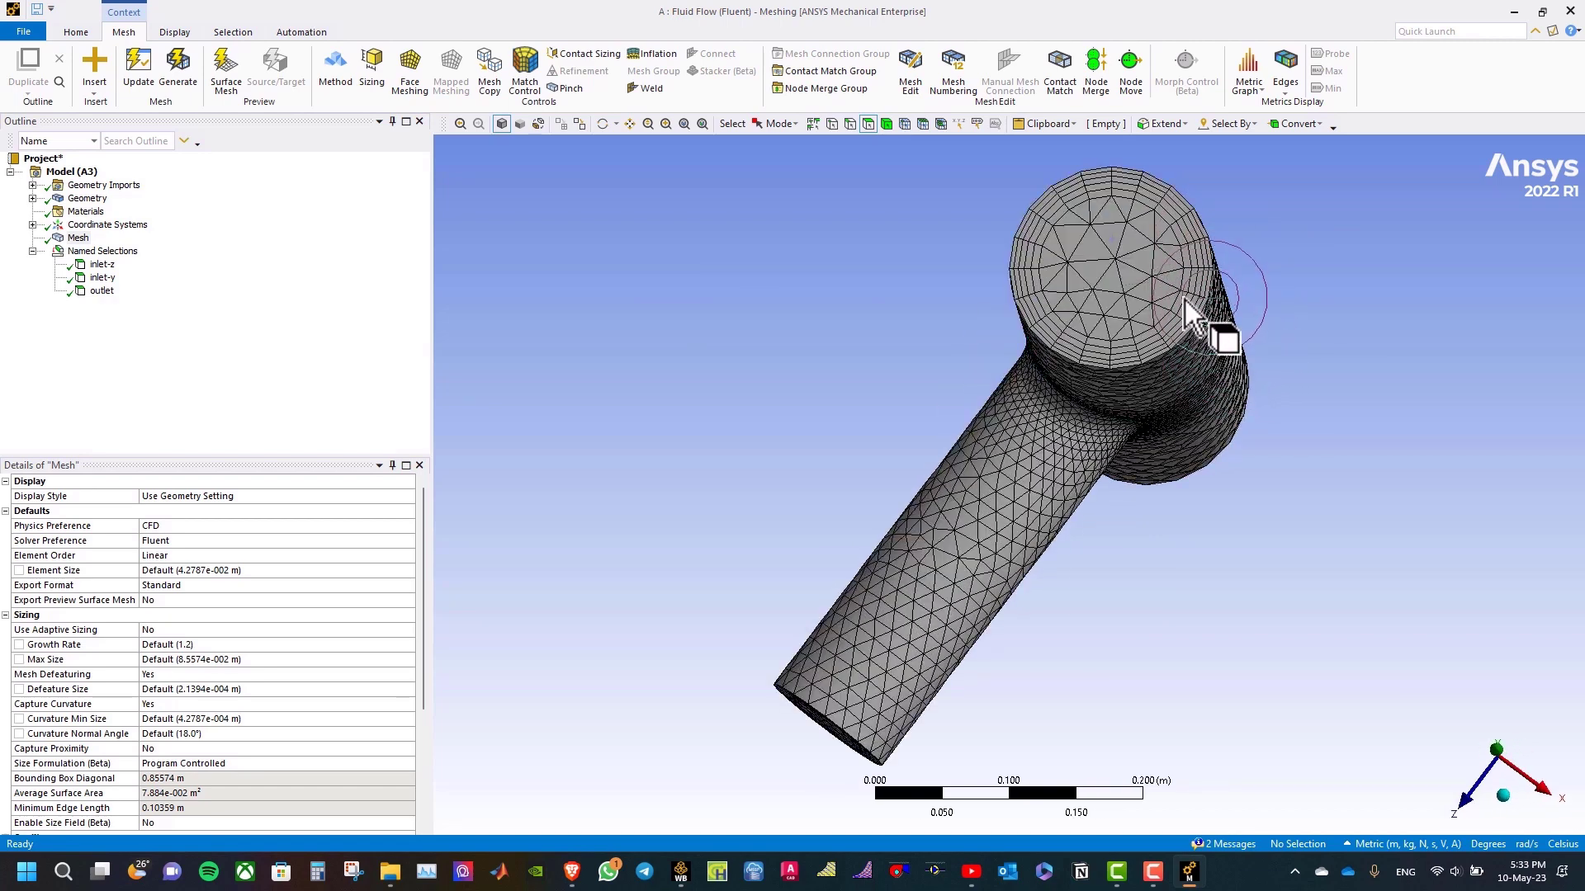
pyautogui.moveTo(1185, 299); pyautogui.dragTo(802, 322, button='middle')
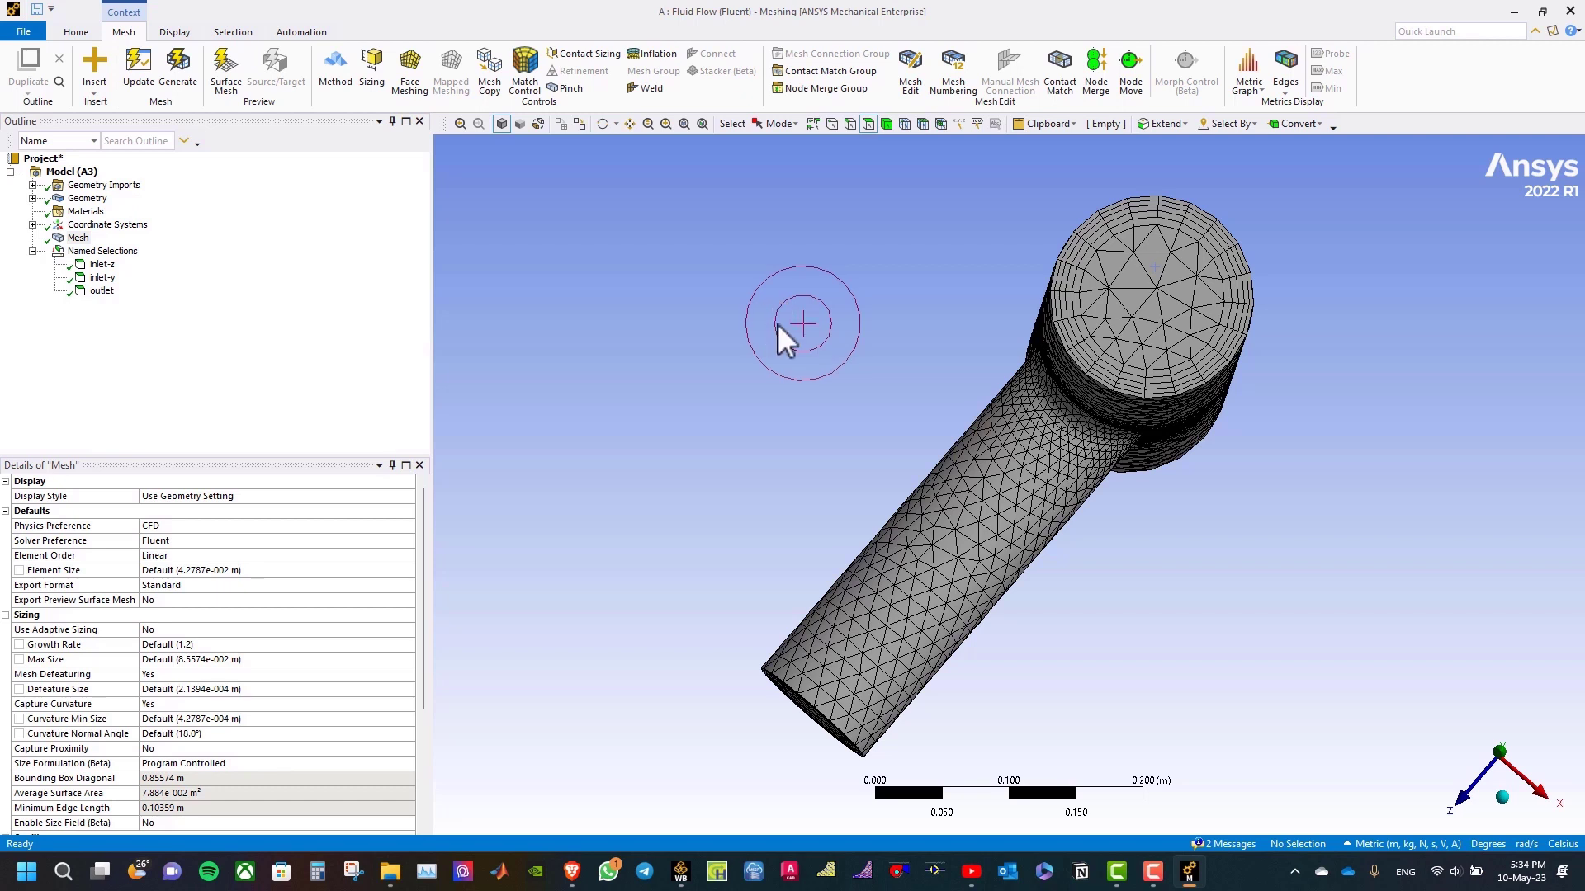
pyautogui.moveTo(826, 376); pyautogui.dragTo(675, 216)
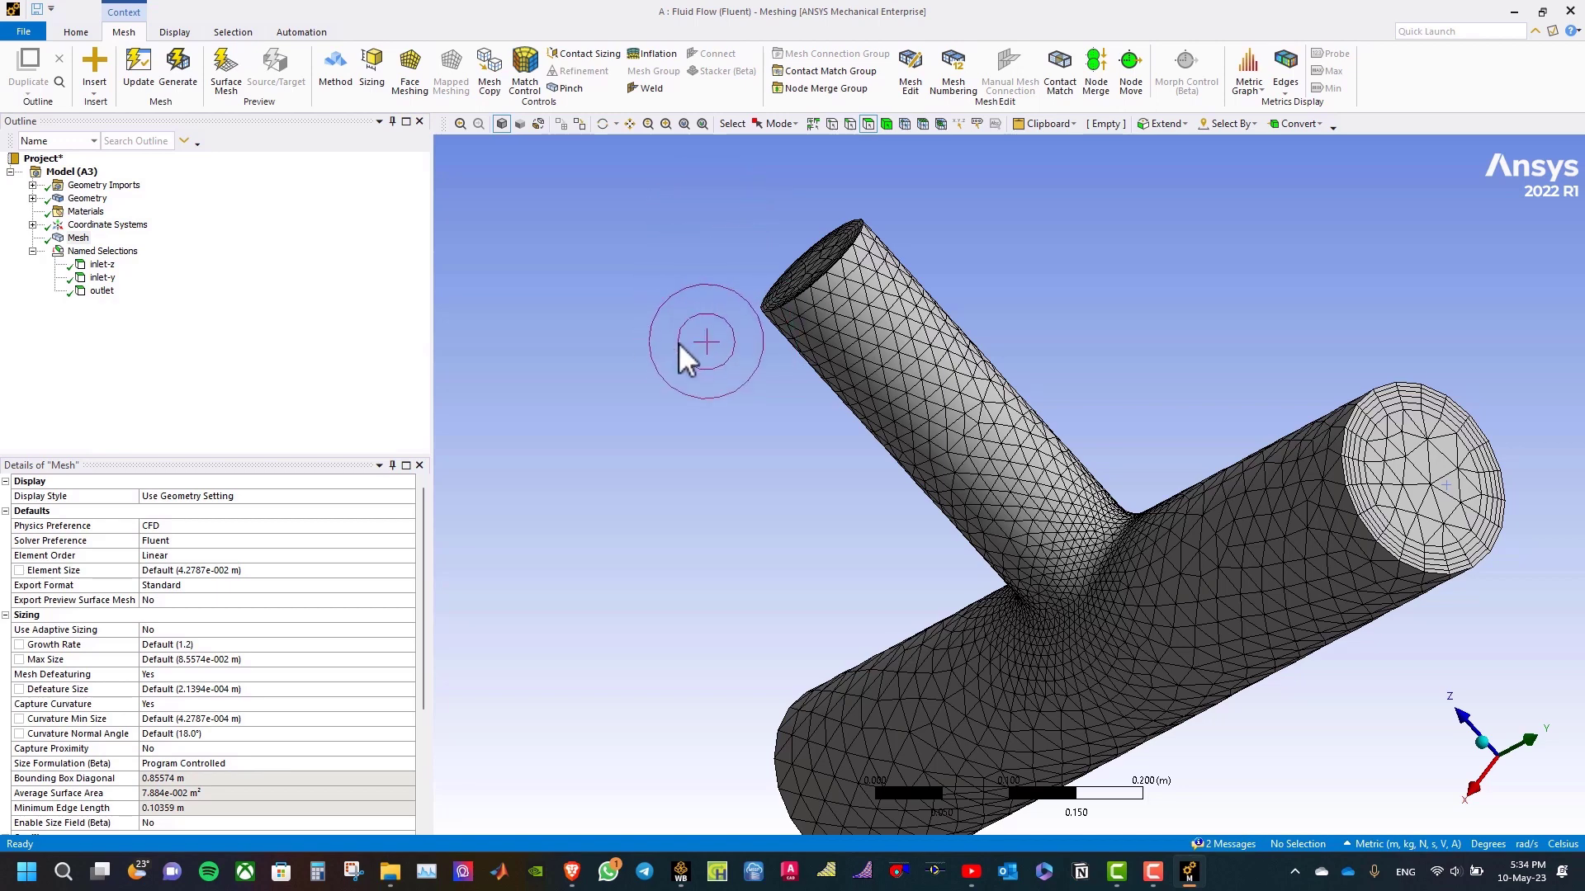
# Close the meshing application and start Fluent from the system's Setup cell with 4 solver processes.
pyautogui.click(29, 33)
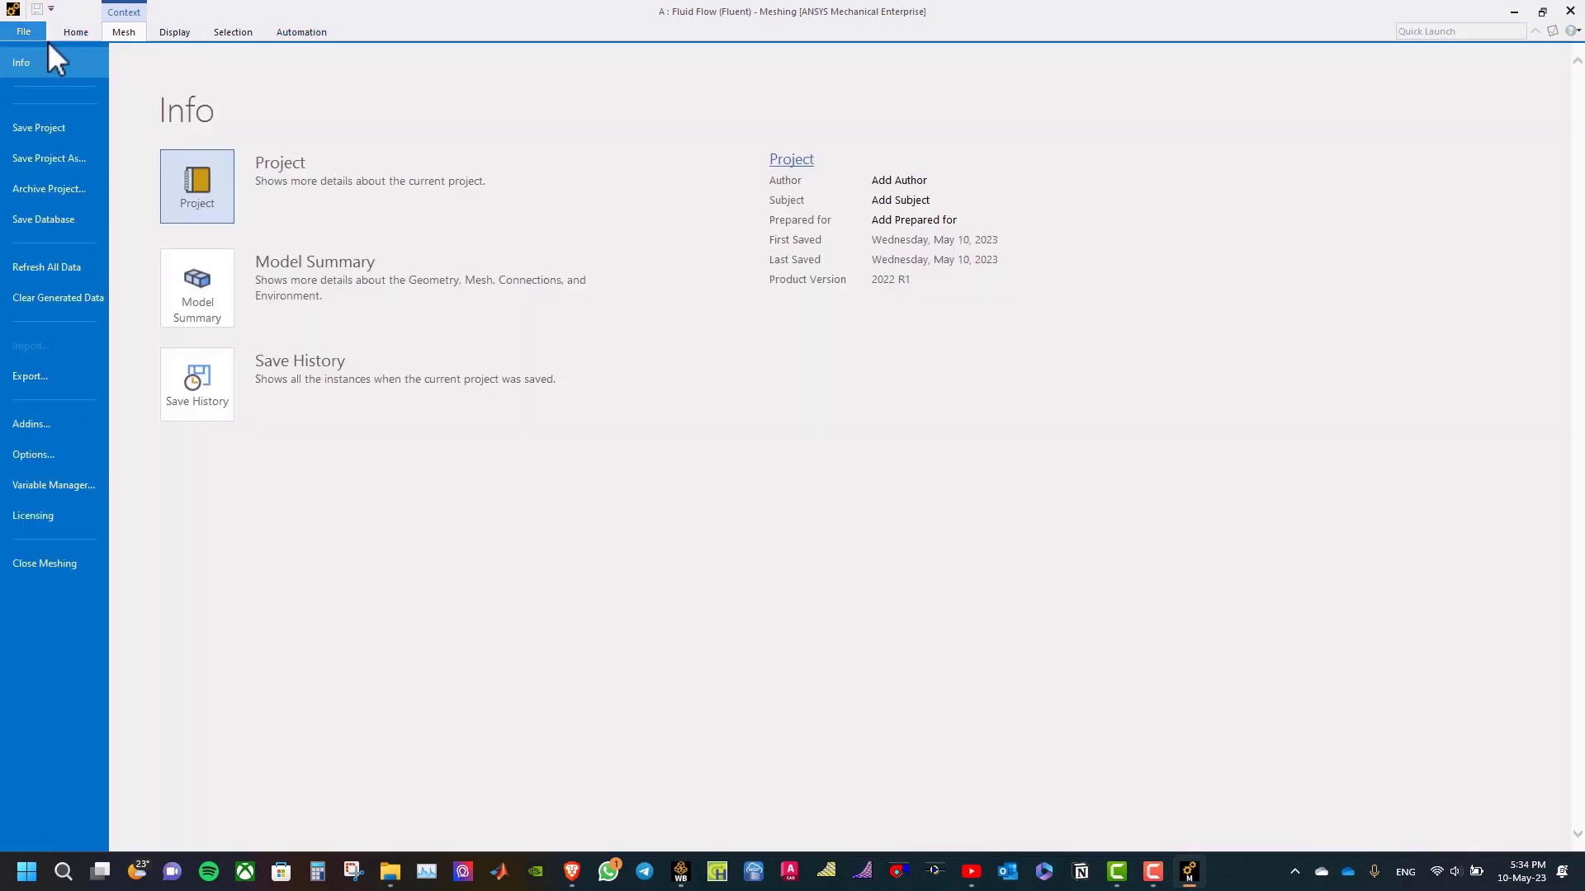
pyautogui.click(68, 569)
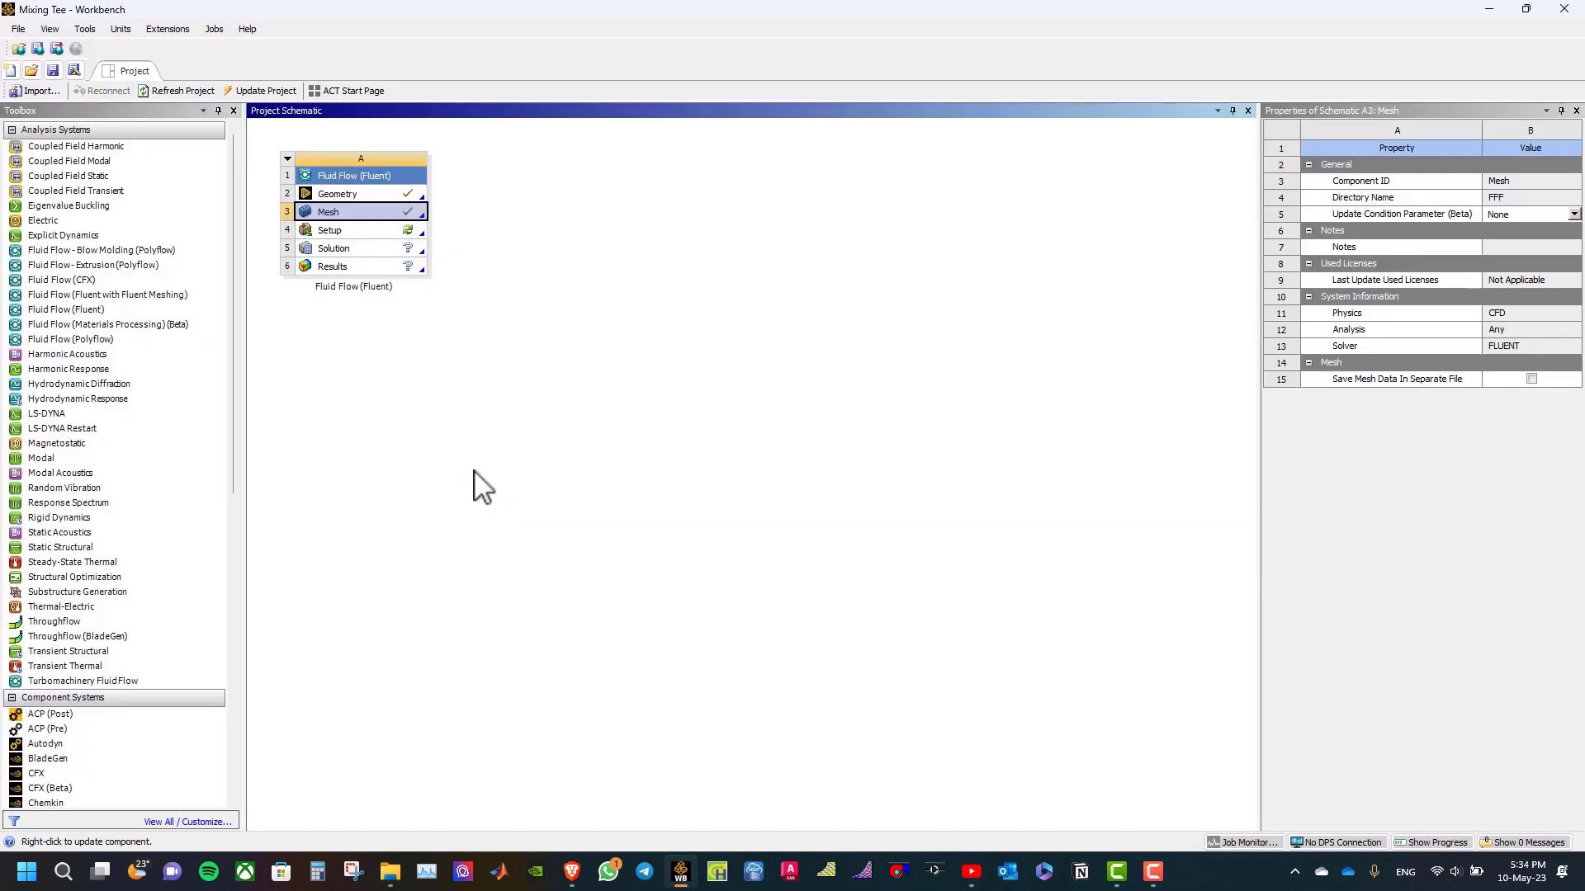
pyautogui.click(474, 485)
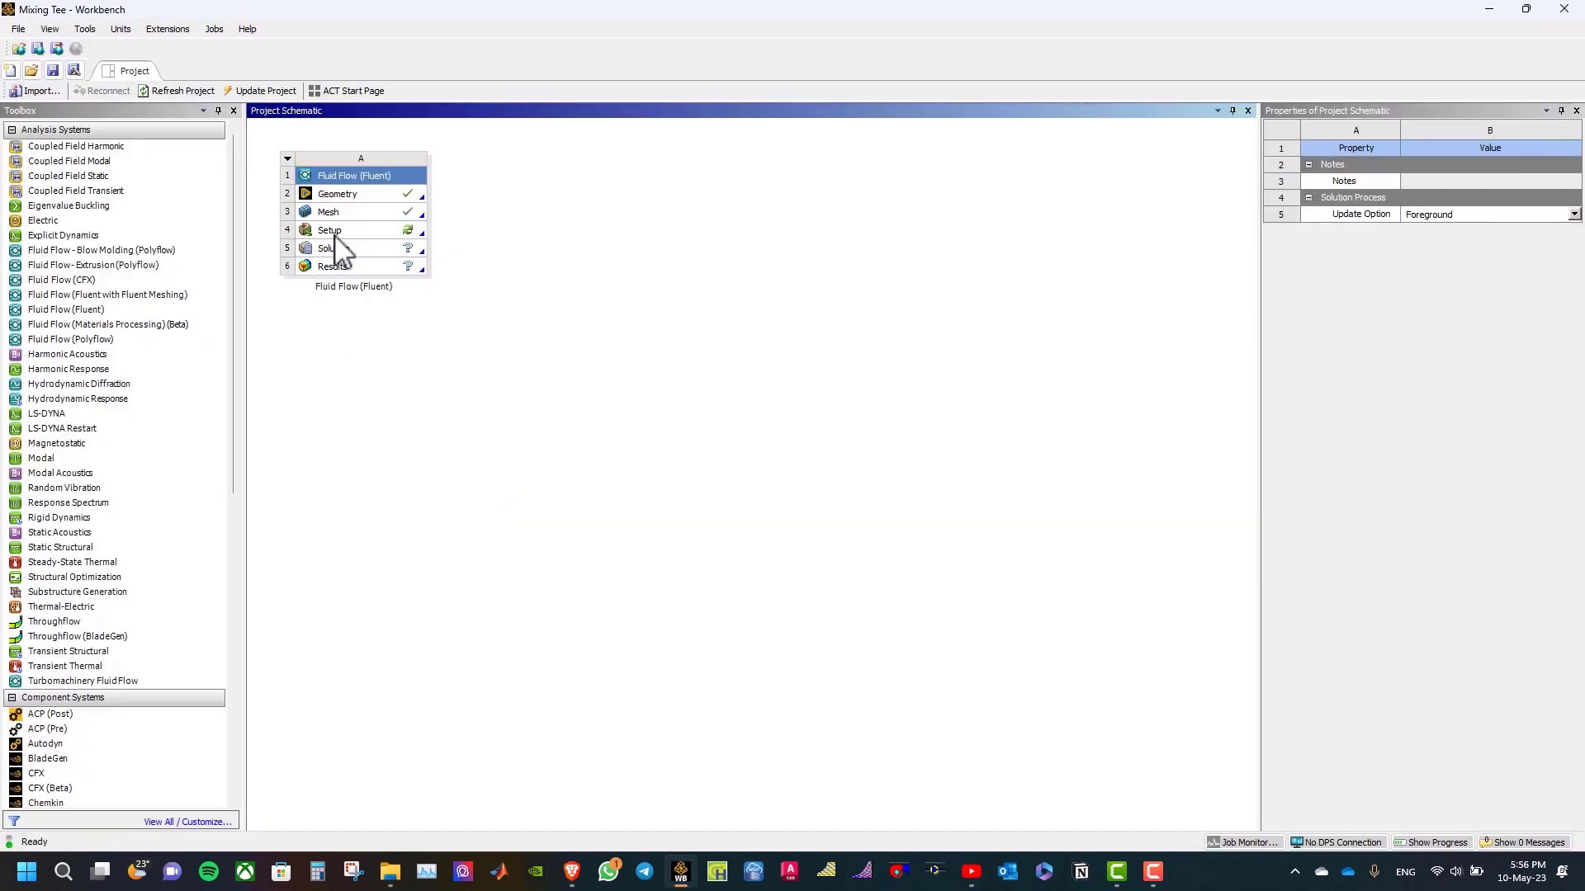
pyautogui.doubleClick(335, 235)
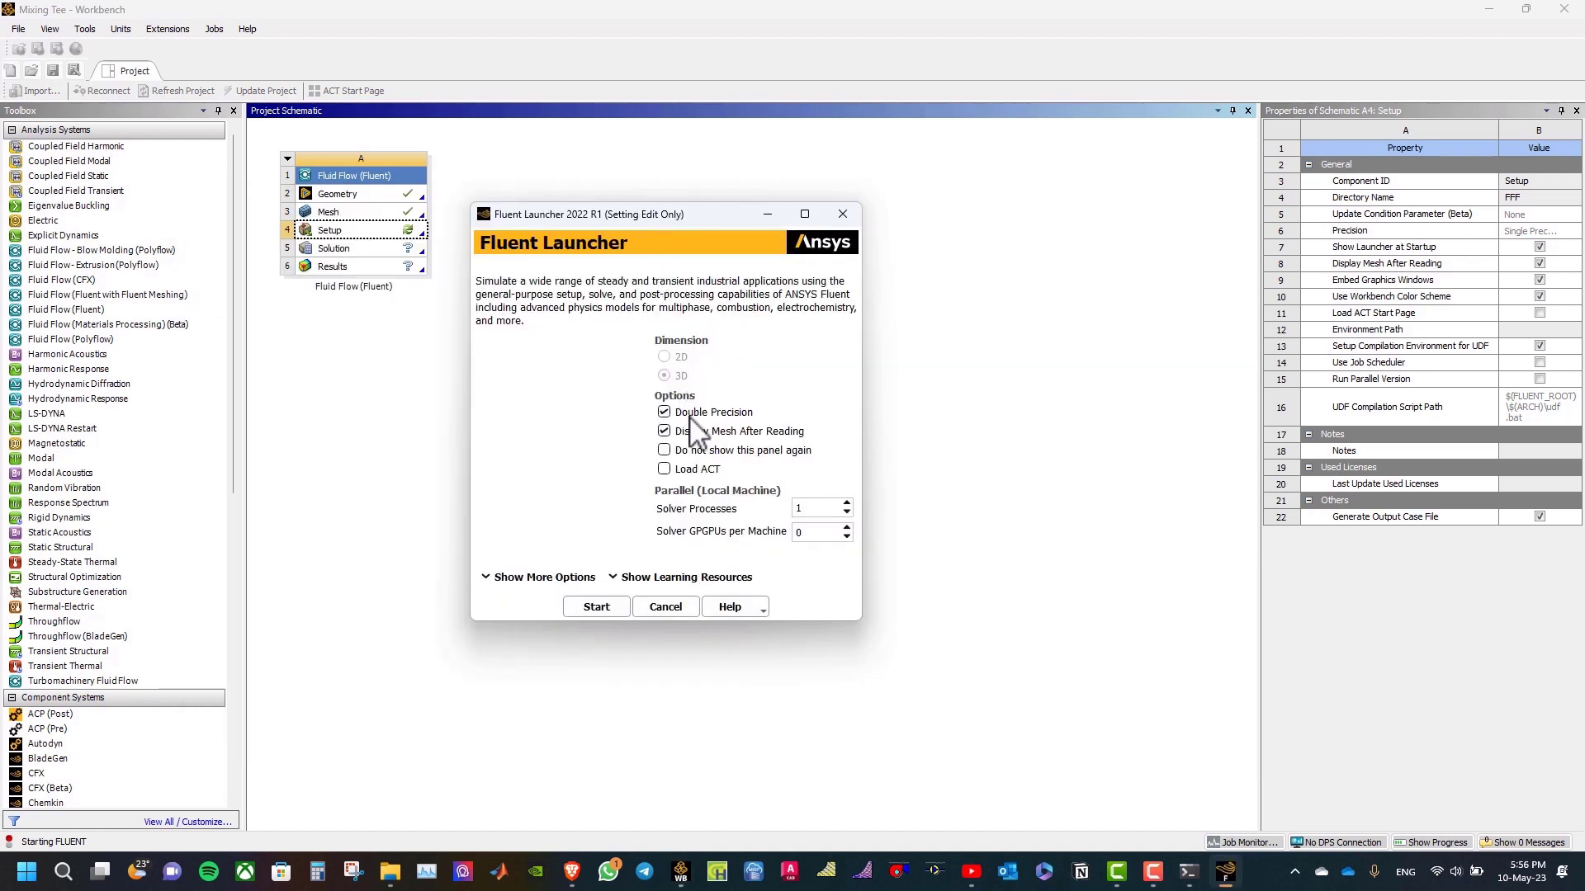
pyautogui.doubleClick(797, 509)
pyautogui.write('4')
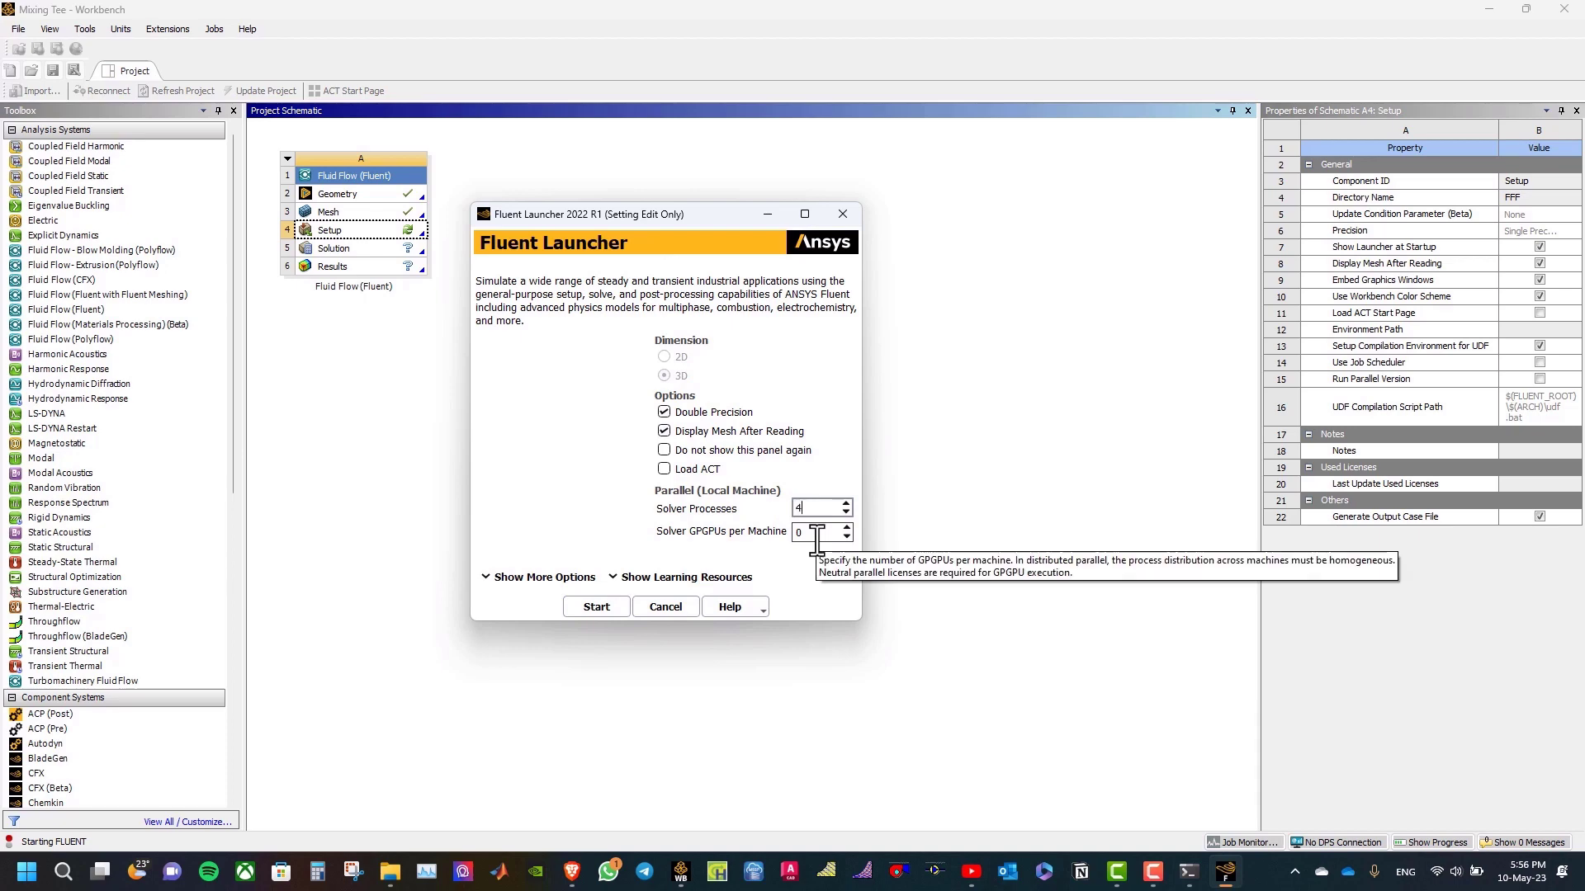
pyautogui.click(592, 602)
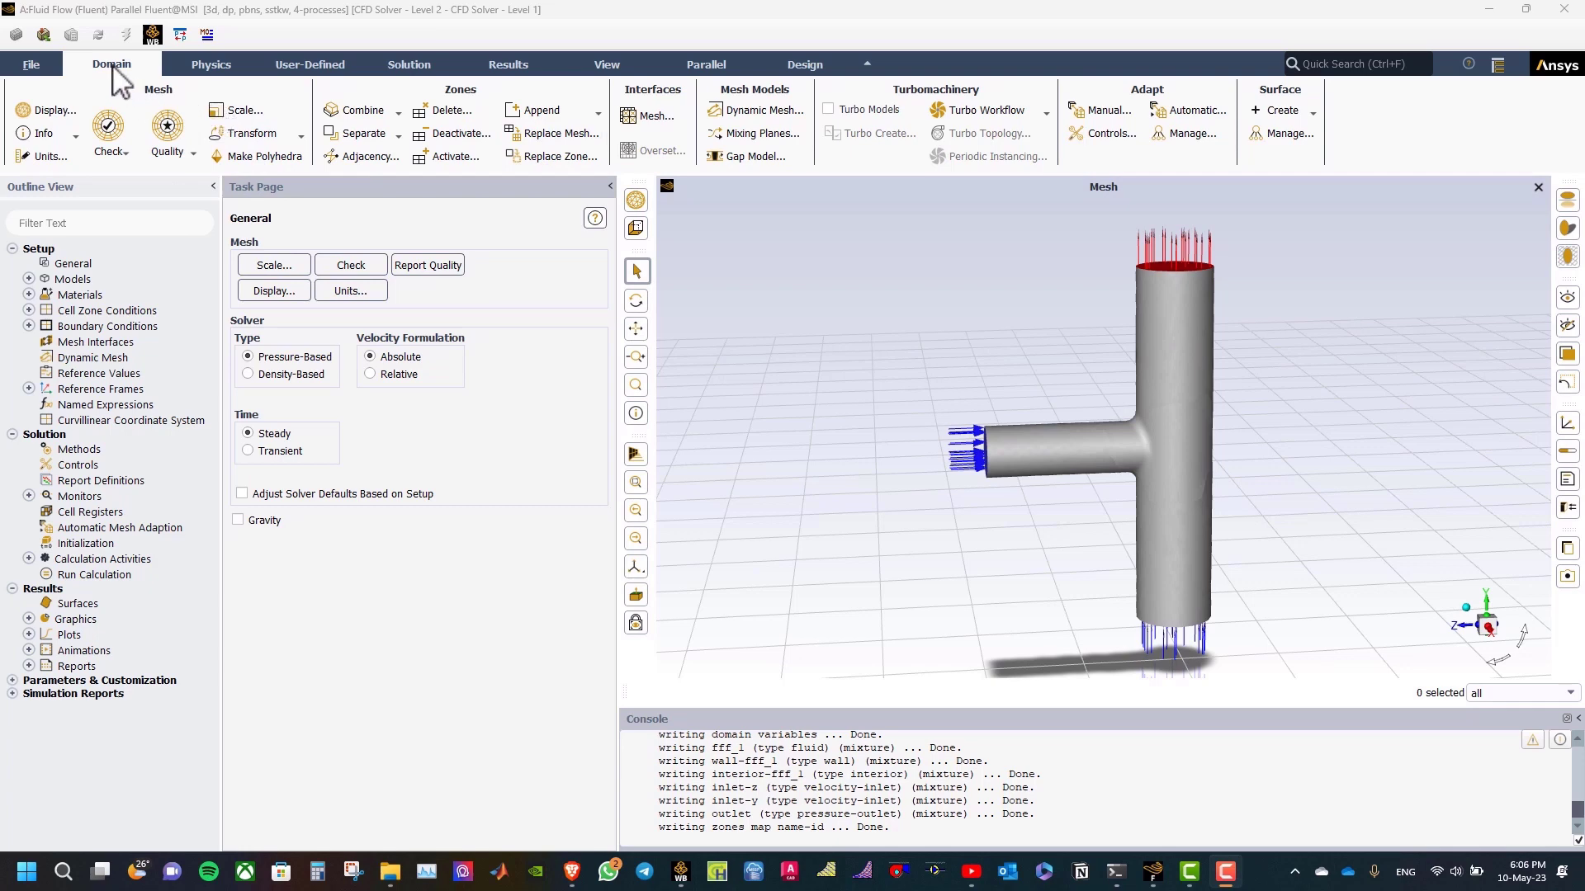
pyautogui.click(207, 68)
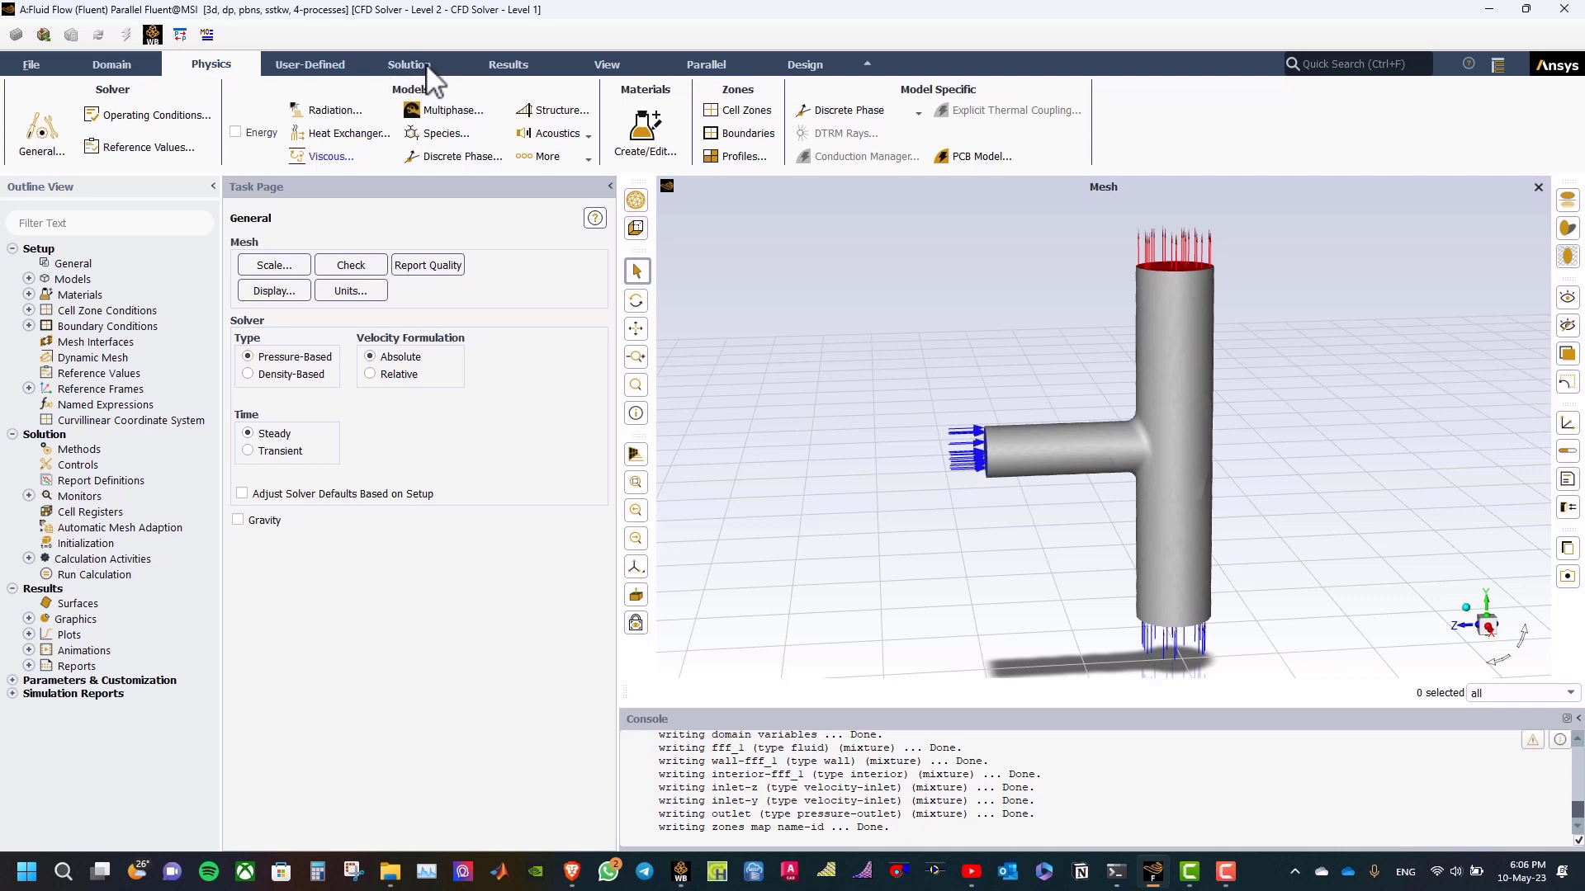
pyautogui.click(421, 71)
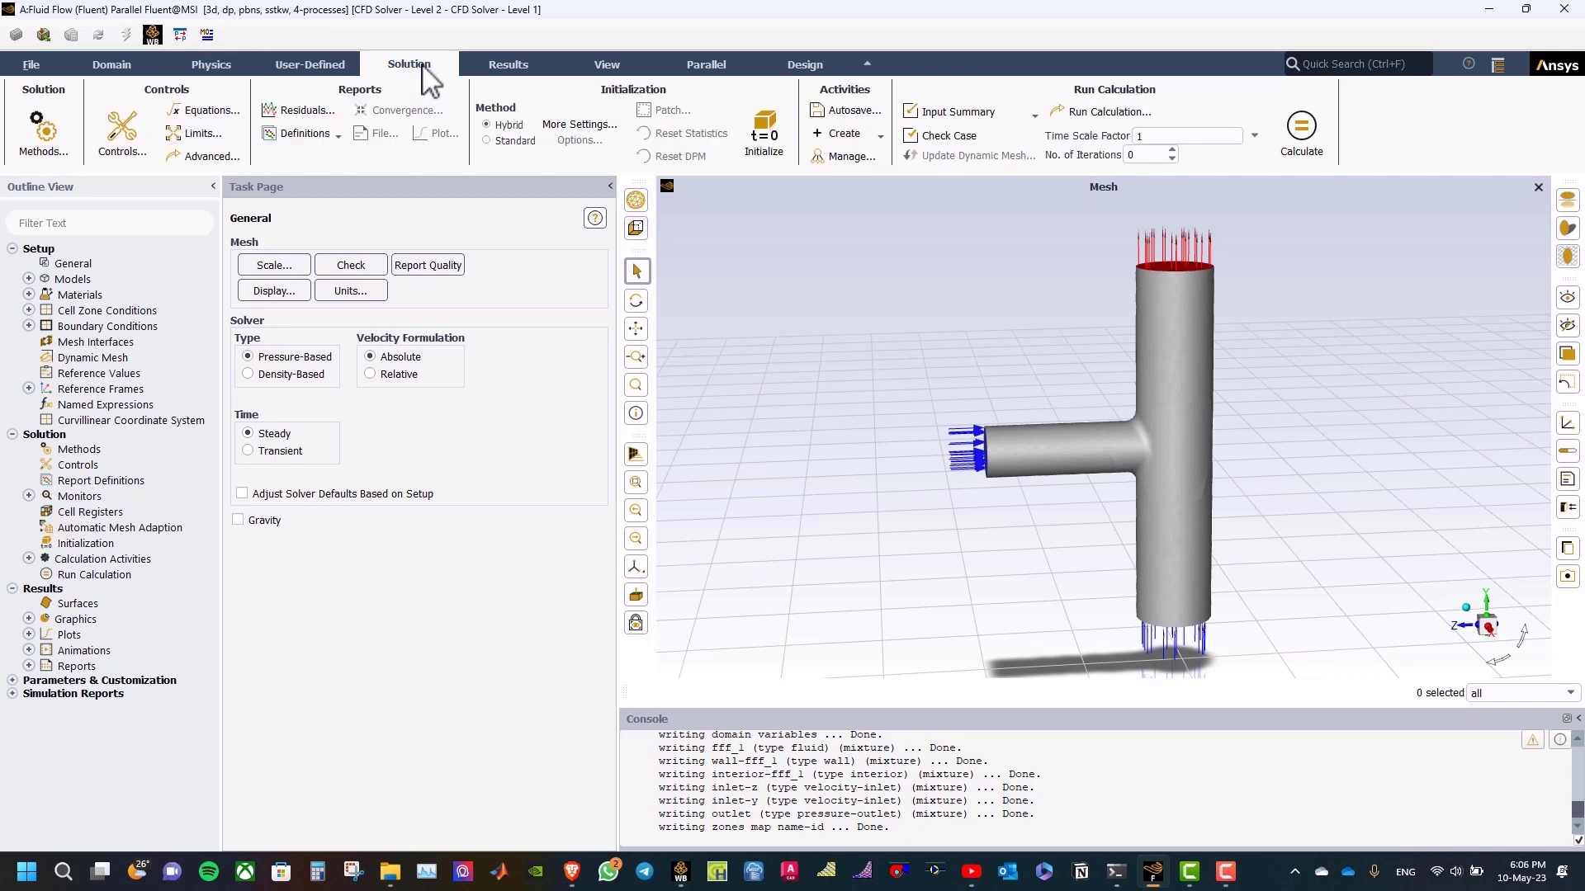
pyautogui.click(495, 72)
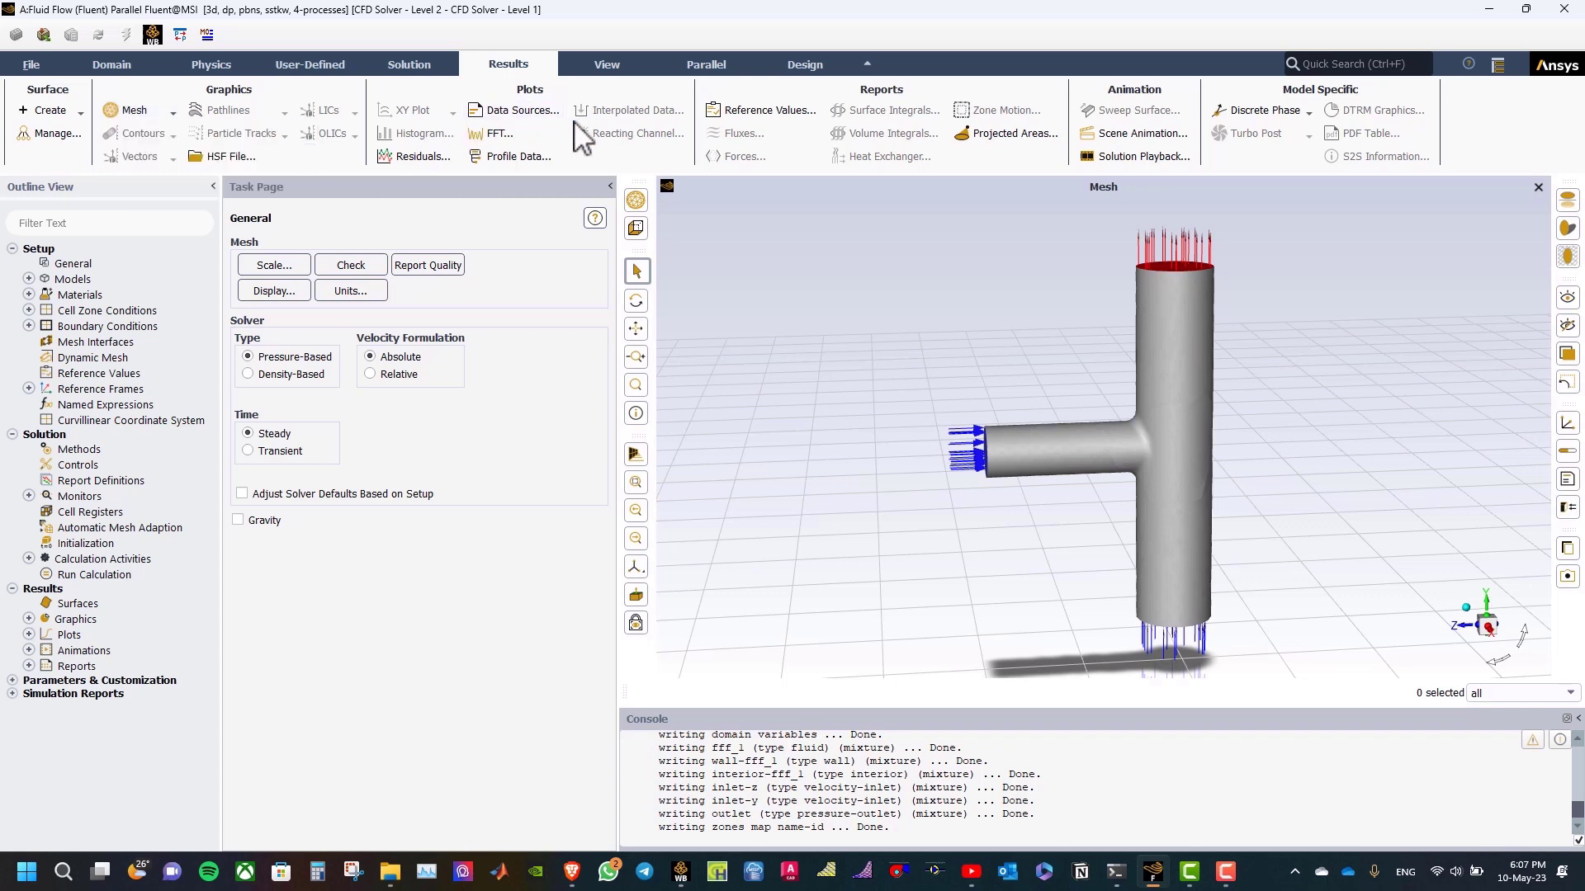
# Perform a mesh check on the domain and evaluate the mesh quality.
pyautogui.click(116, 63)
pyautogui.click(119, 152)
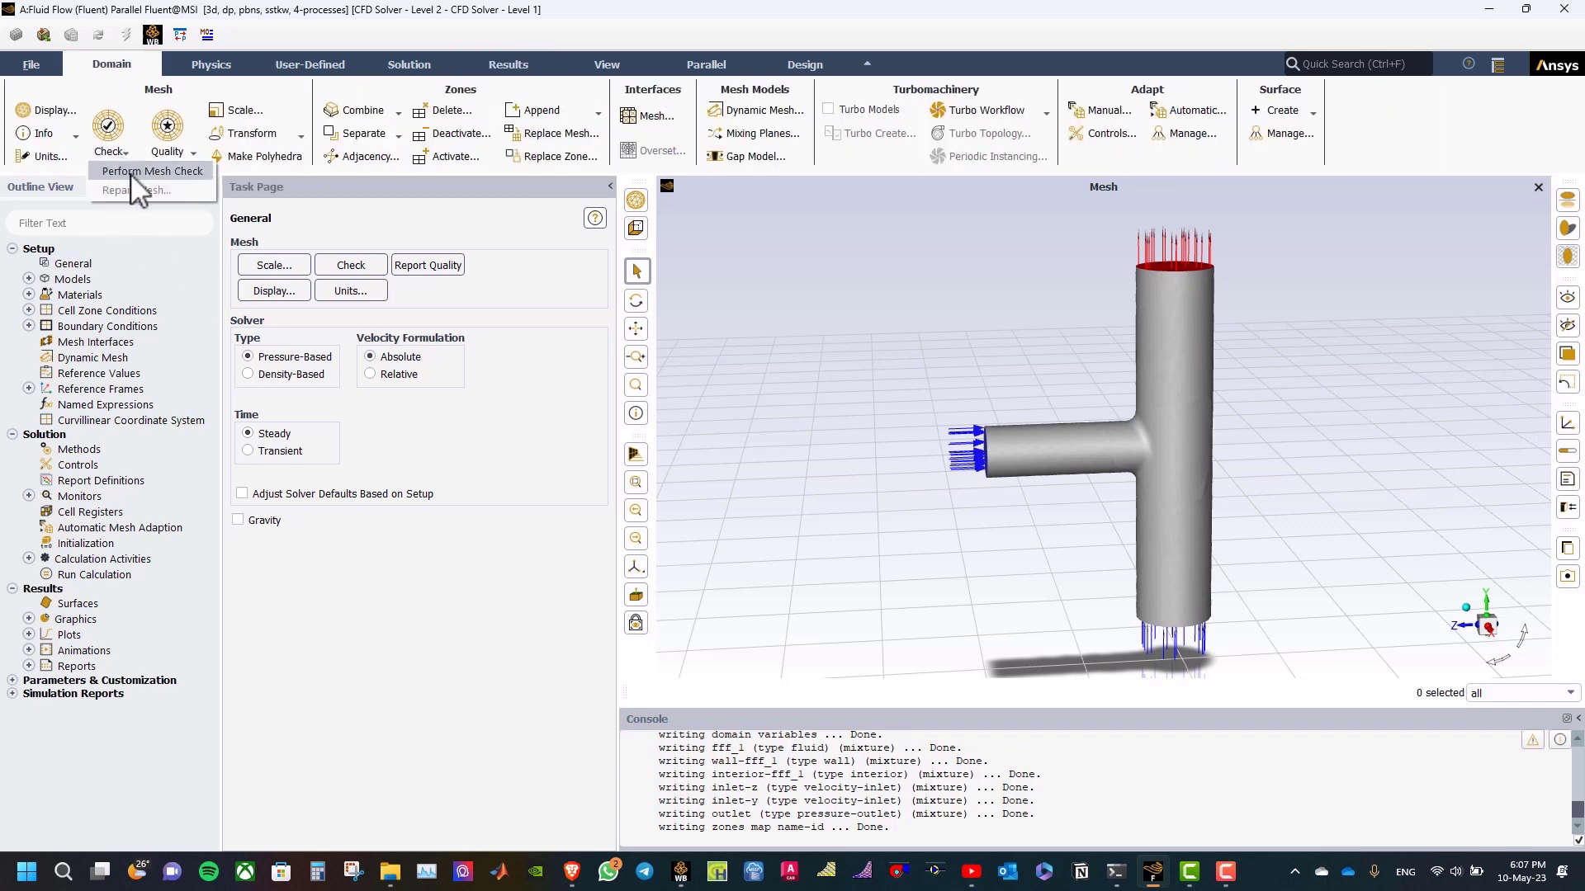
pyautogui.click(130, 175)
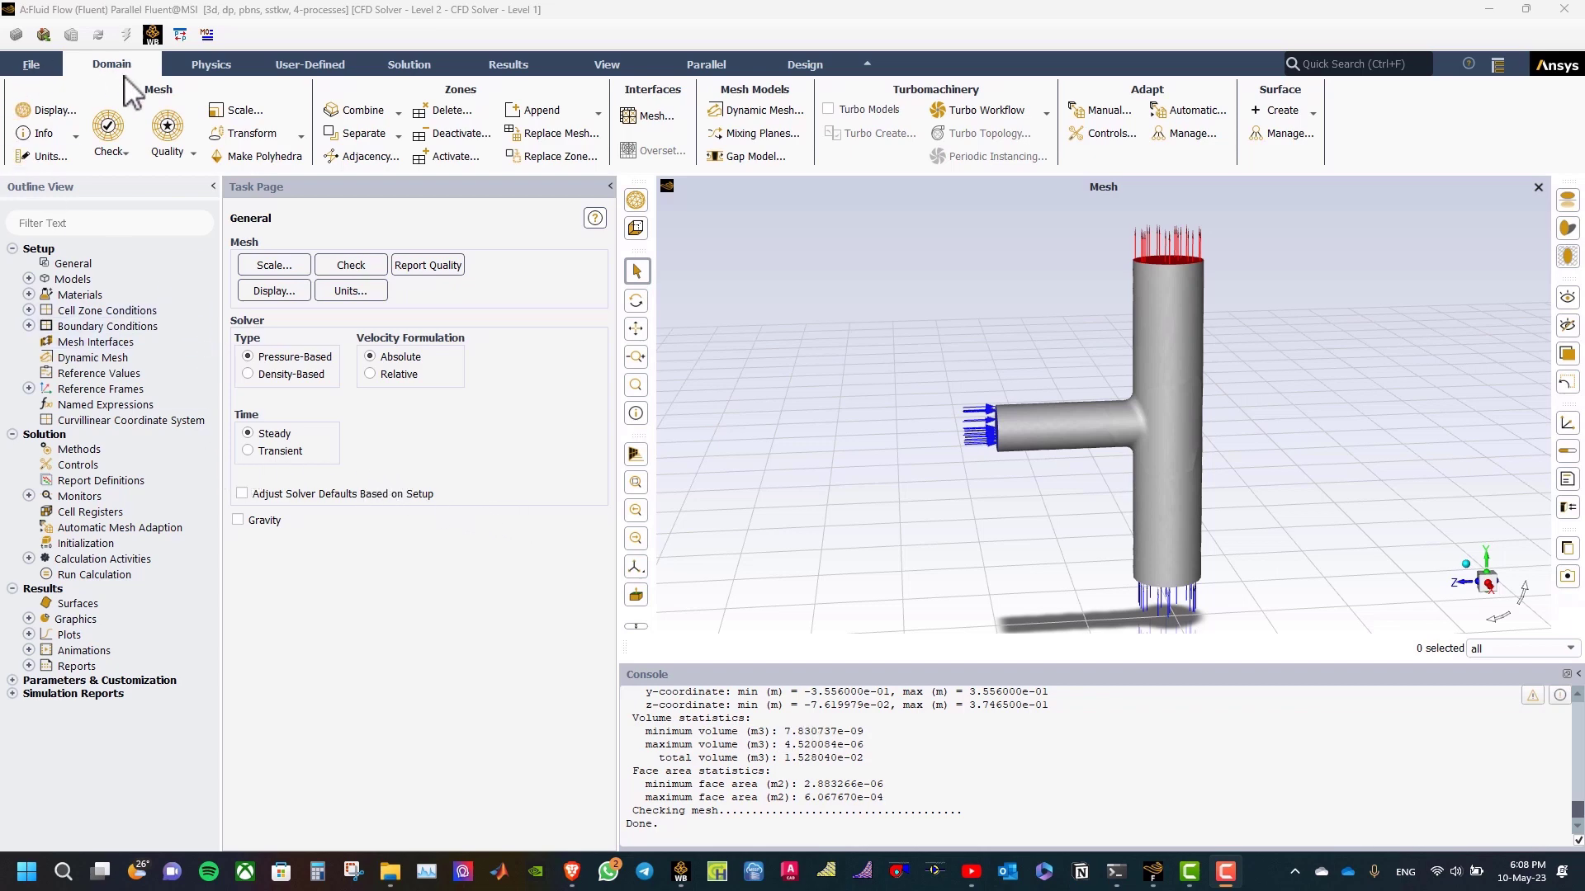
pyautogui.click(161, 155)
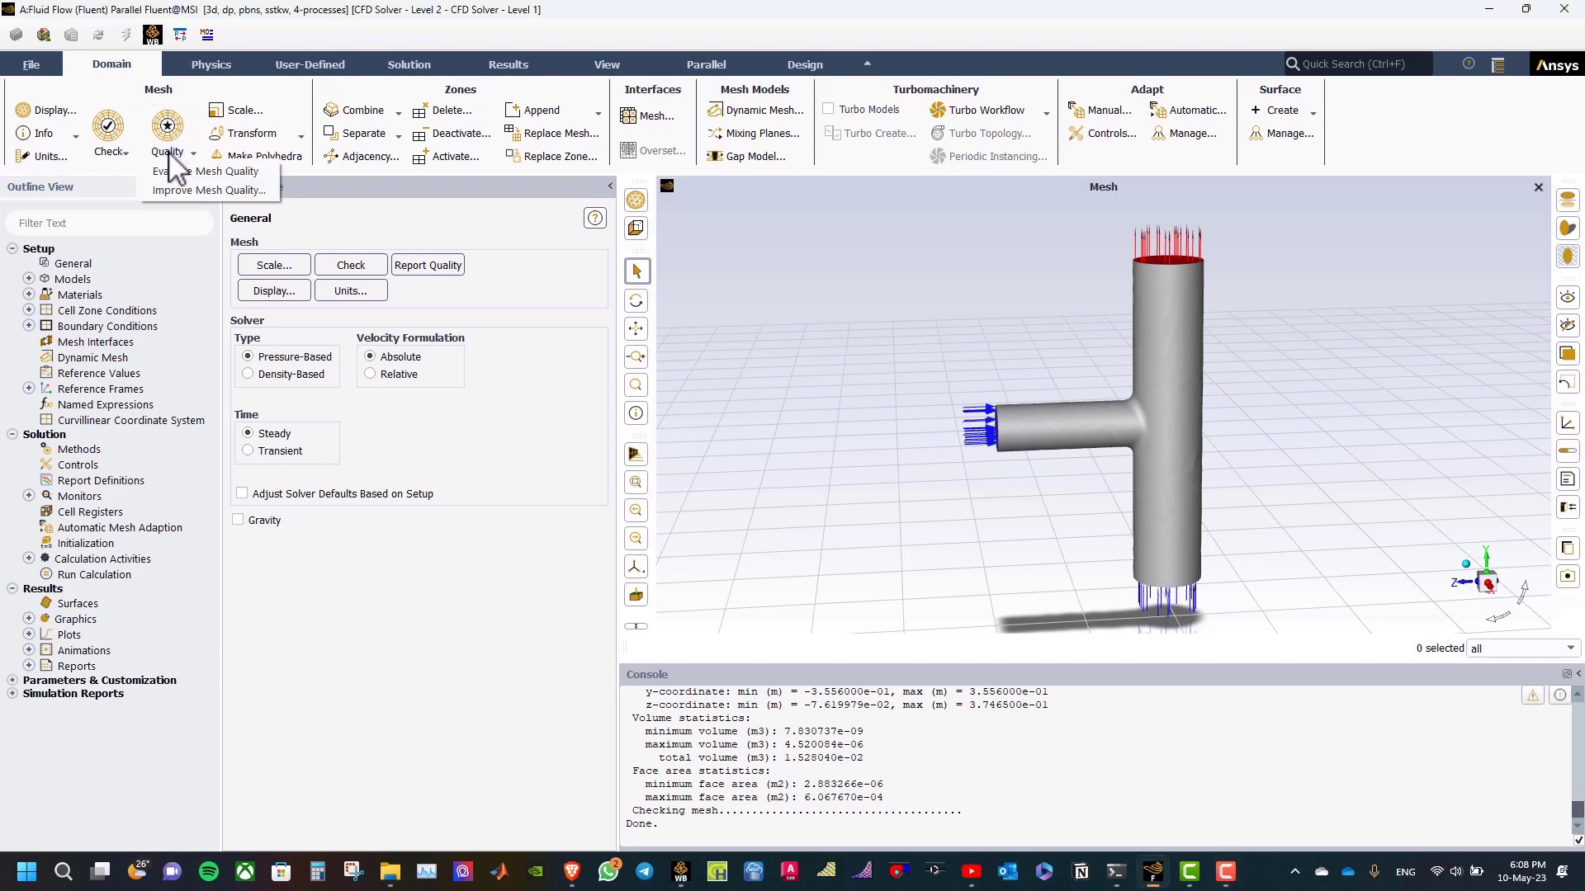
pyautogui.click(210, 172)
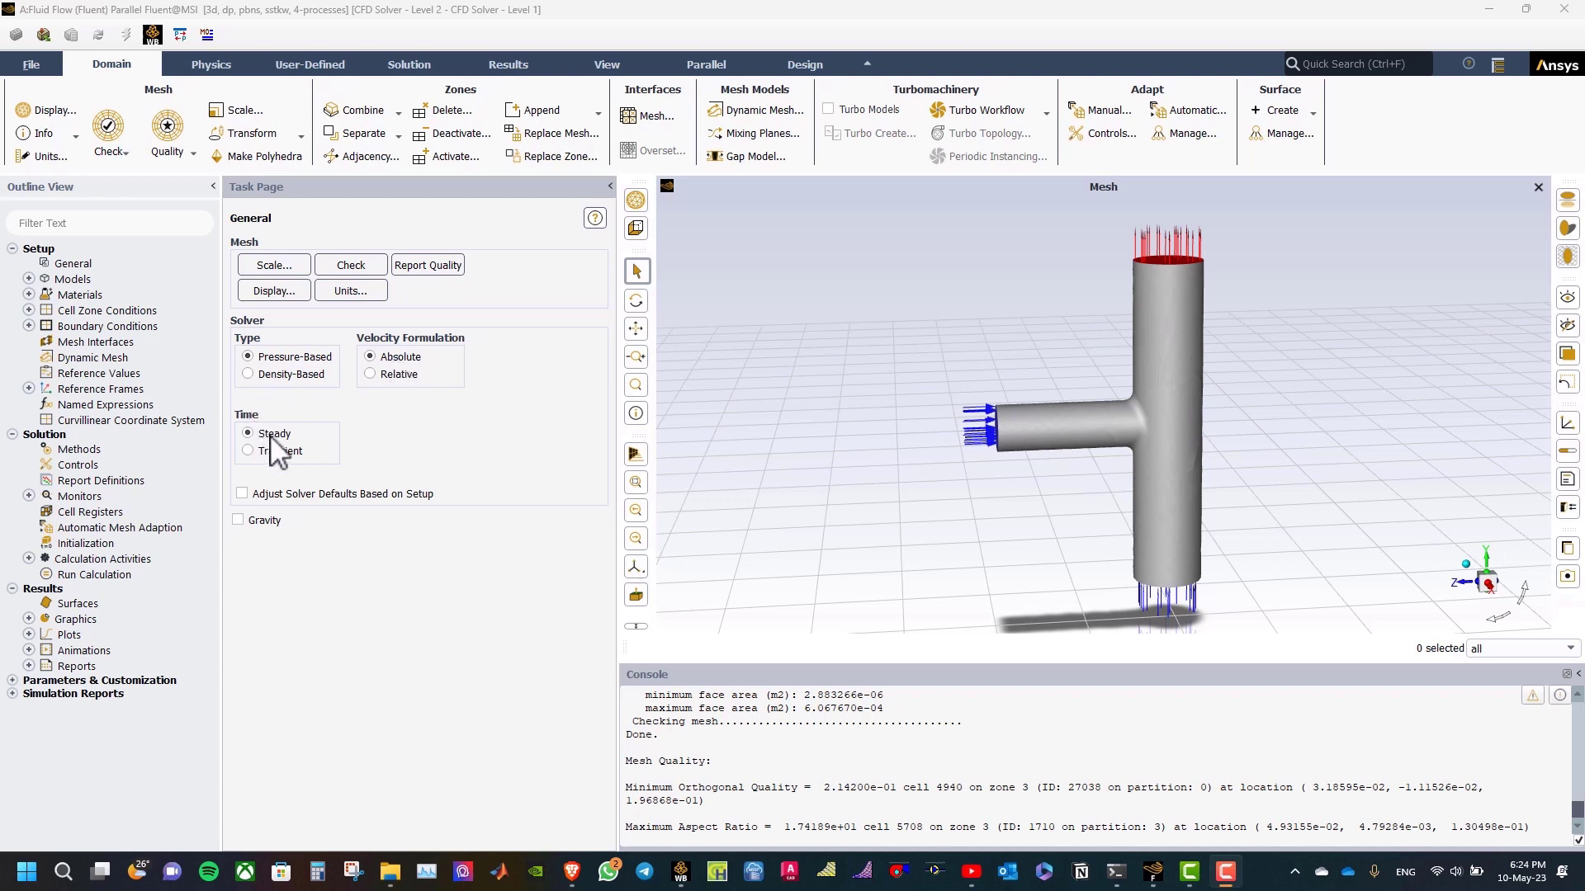
# Enable the energy equation and review the properties of the fluid material air.
pyautogui.click(211, 66)
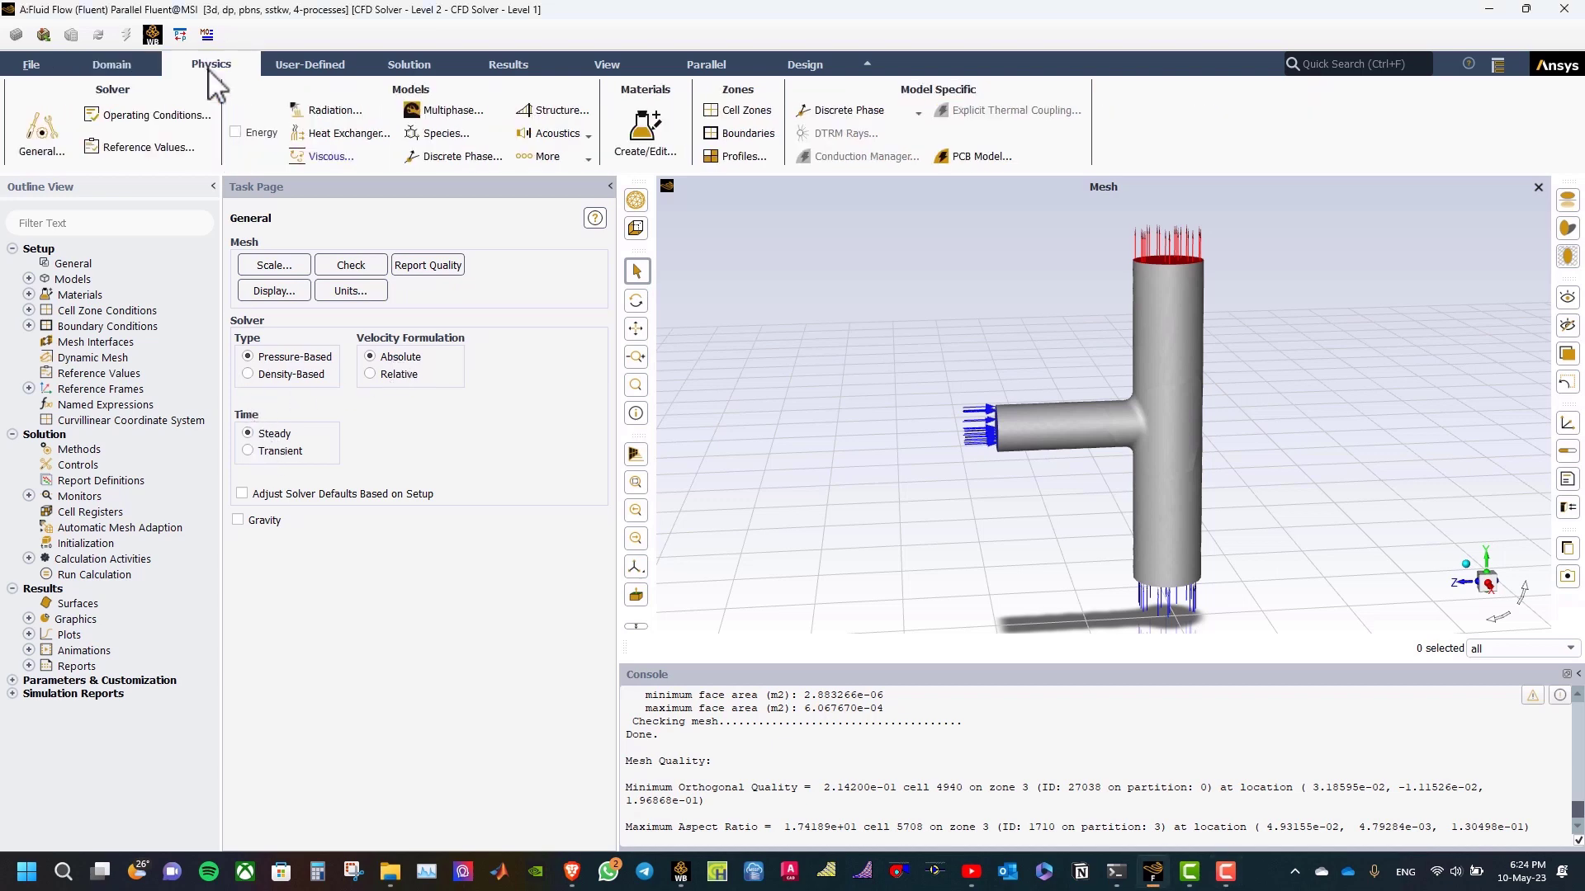
pyautogui.click(239, 135)
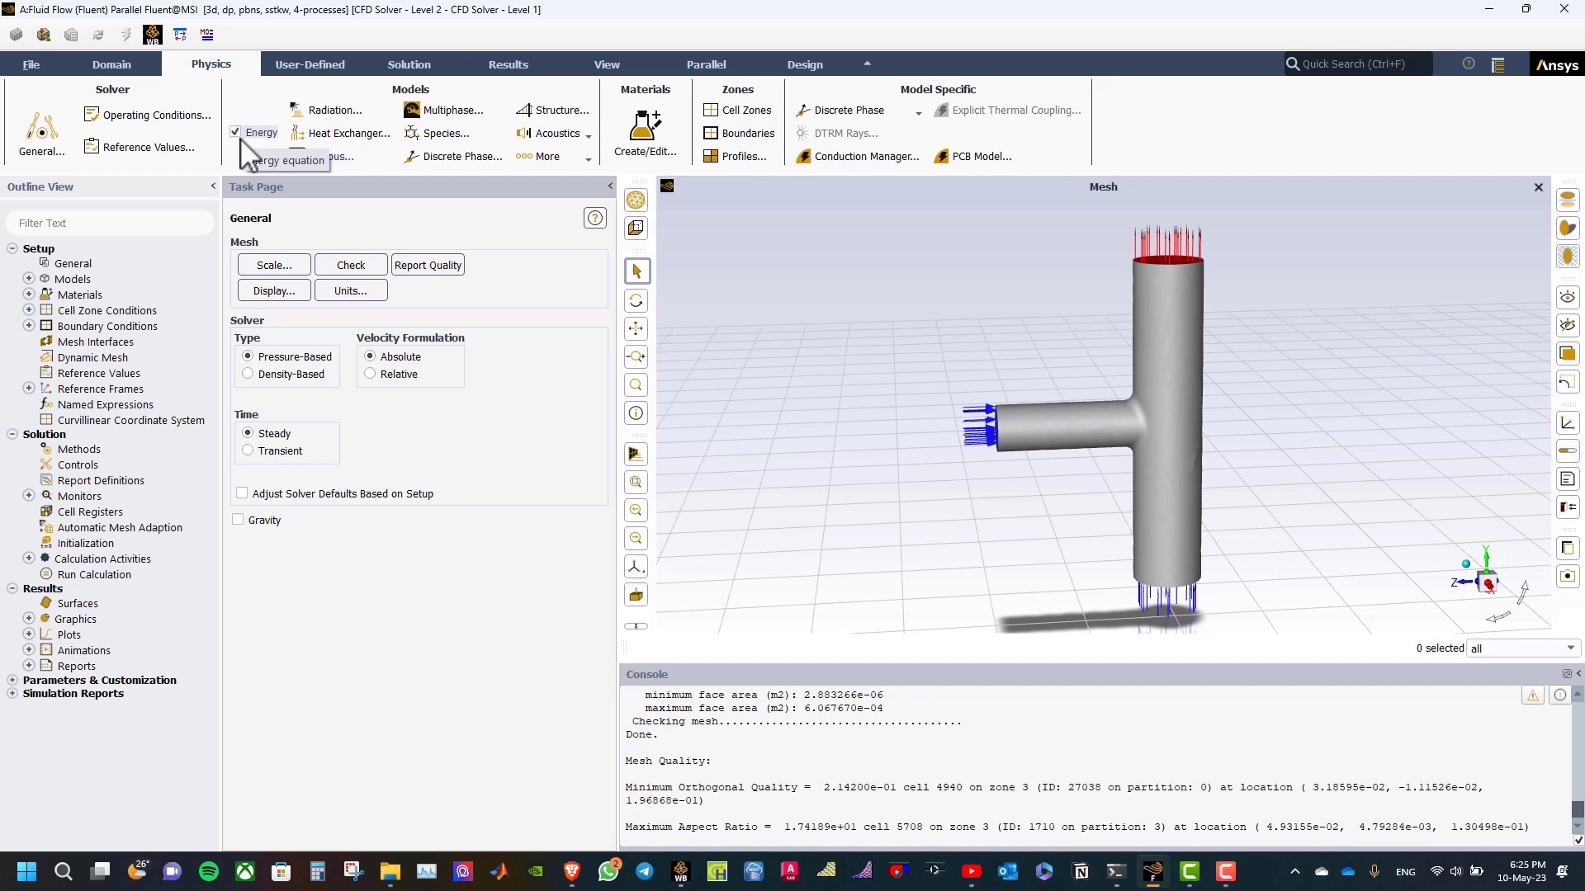
pyautogui.click(642, 131)
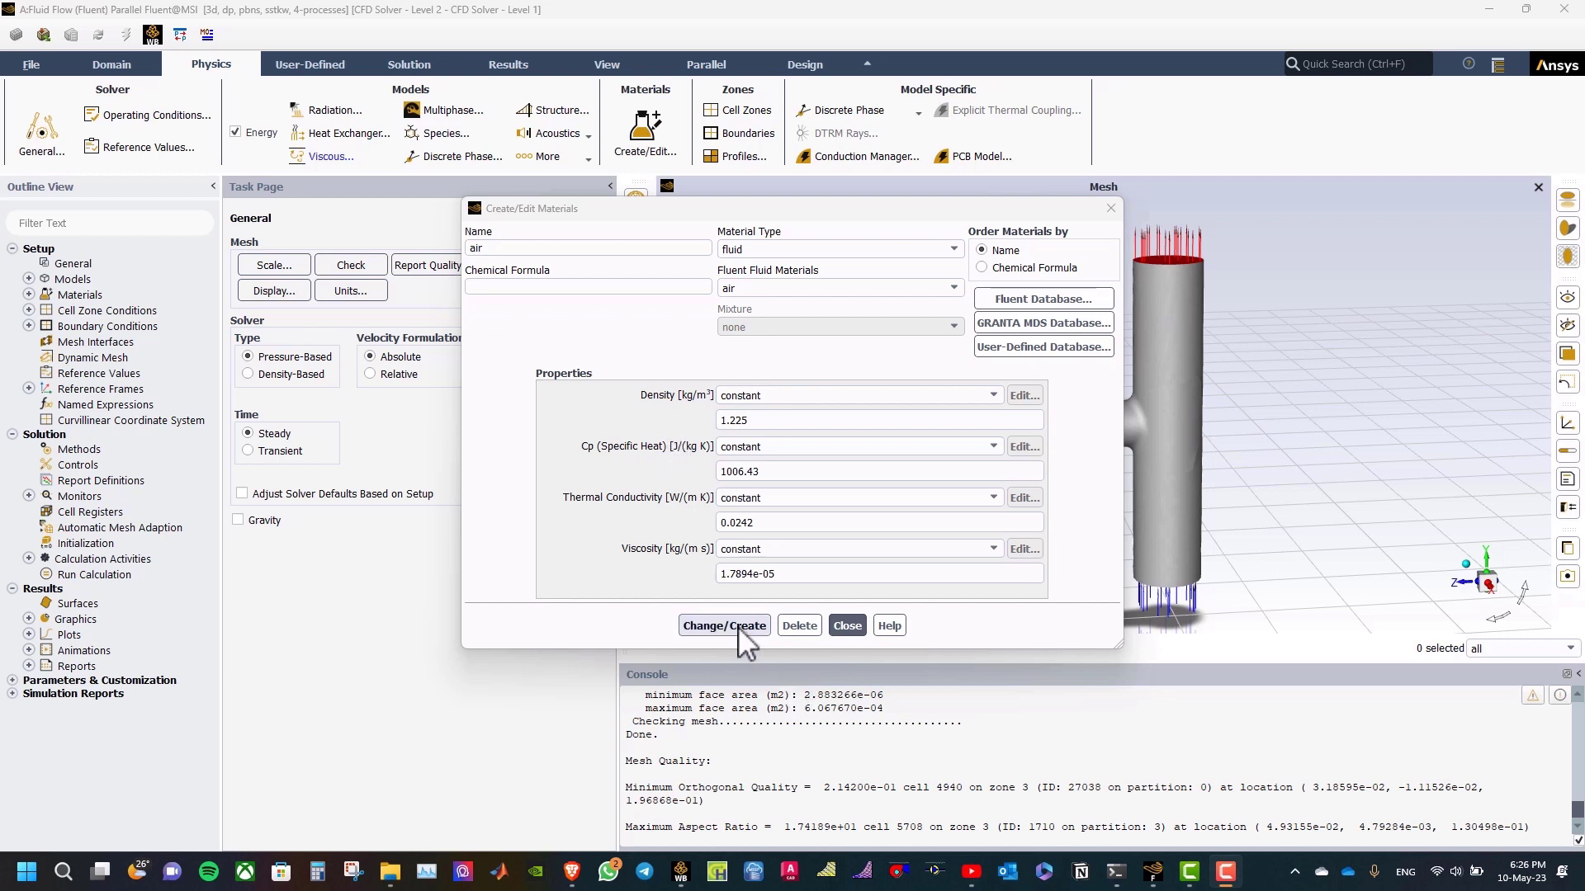
pyautogui.click(846, 625)
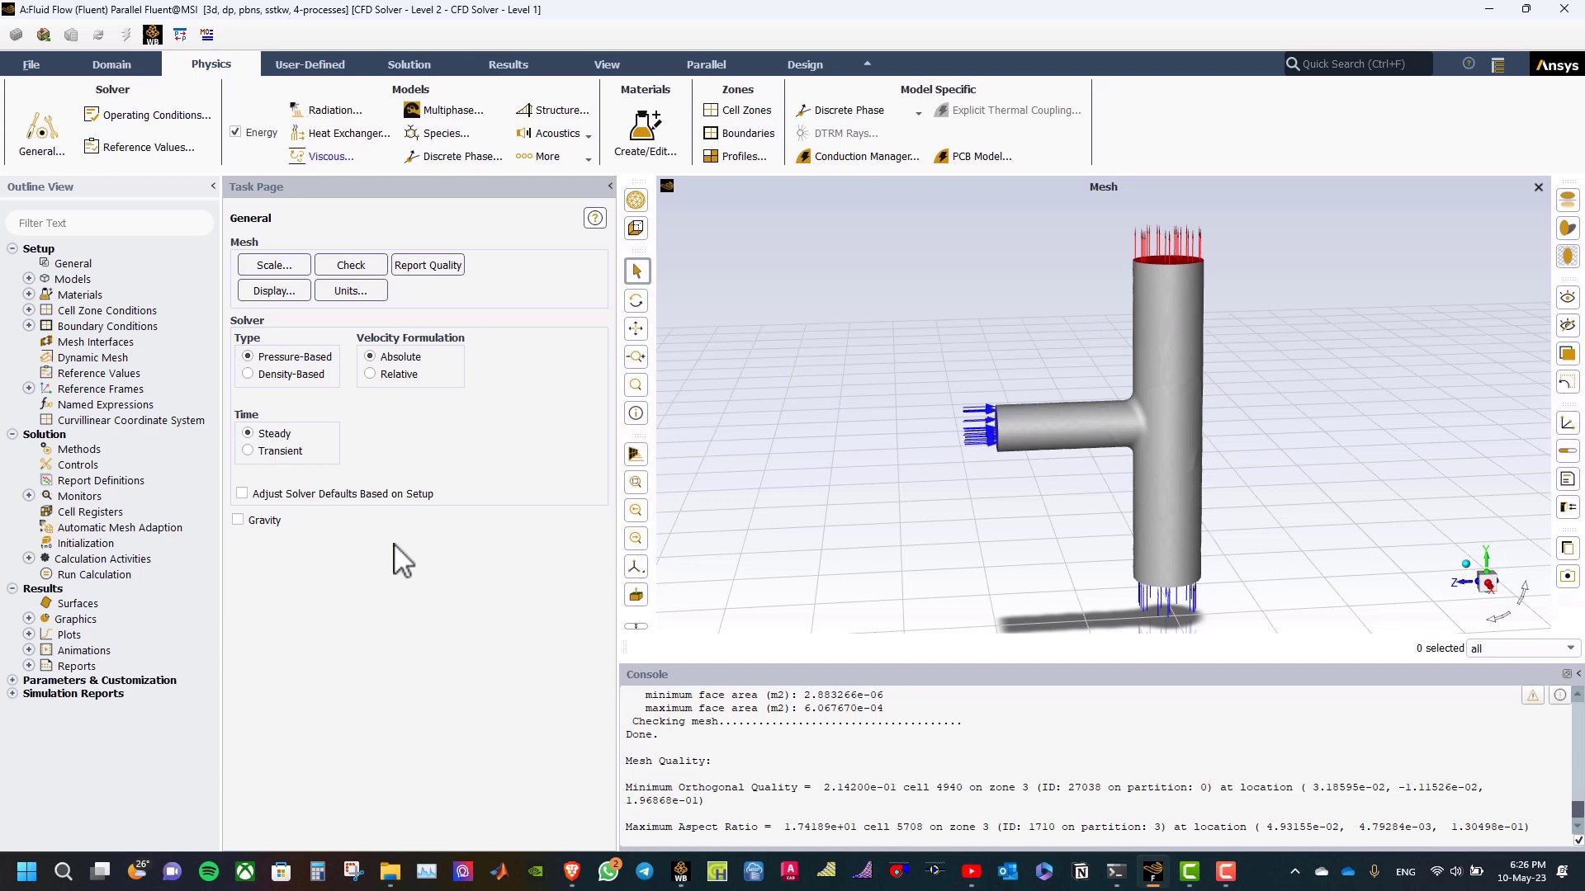
# Apply air as the material of the fluid cell zone fff_1.
pyautogui.doubleClick(93, 311)
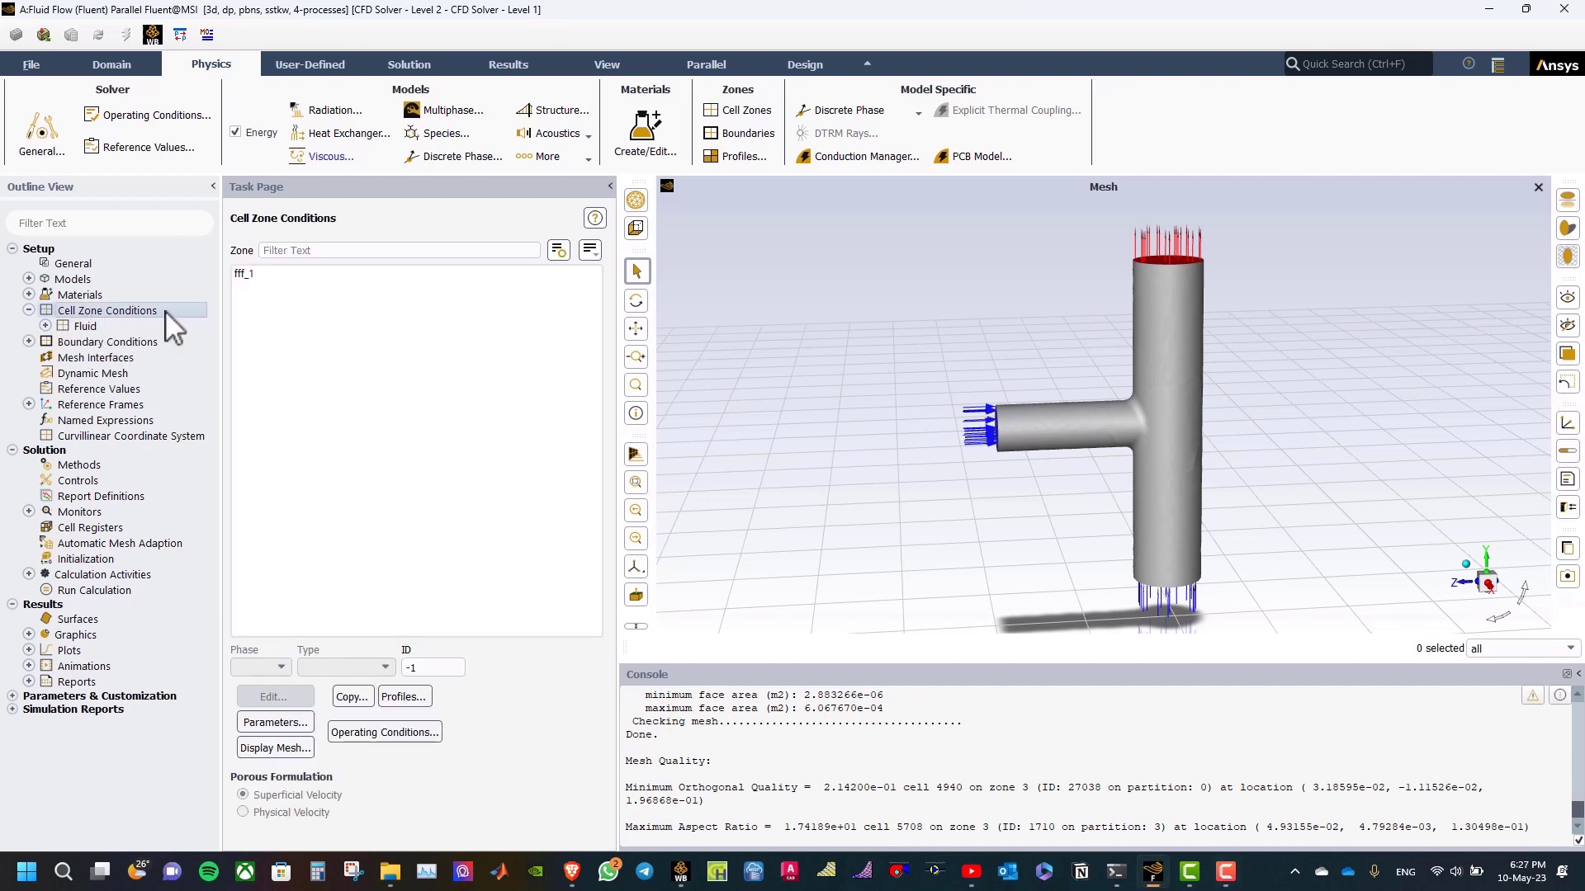
pyautogui.doubleClick(273, 274)
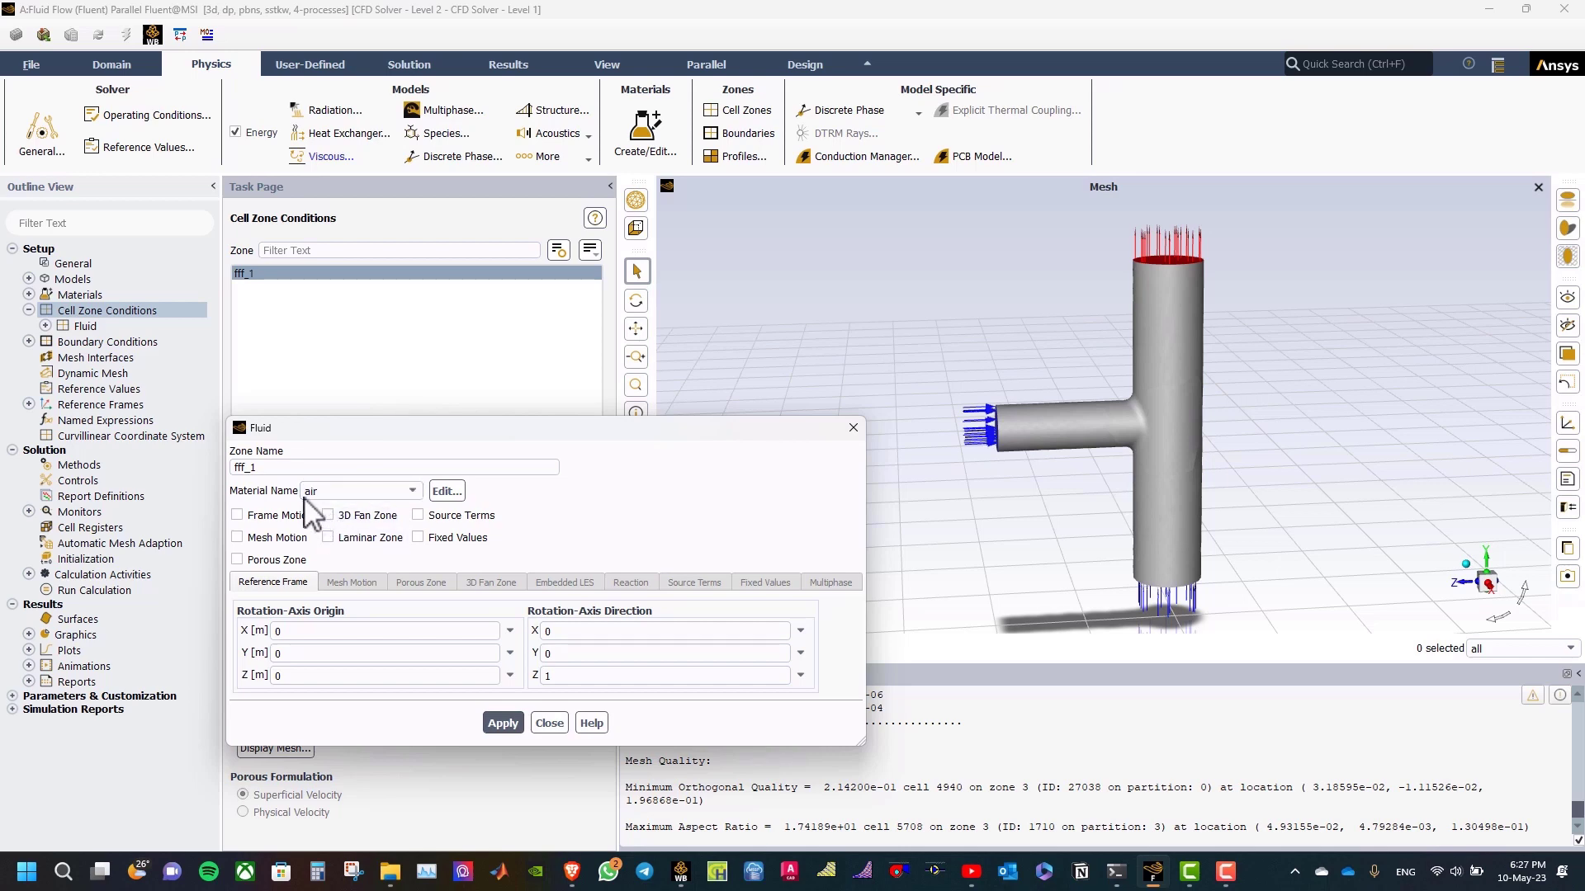
pyautogui.click(517, 722)
pyautogui.click(546, 723)
# Show the boundary conditions list grouped by zone type.
pyautogui.doubleClick(103, 342)
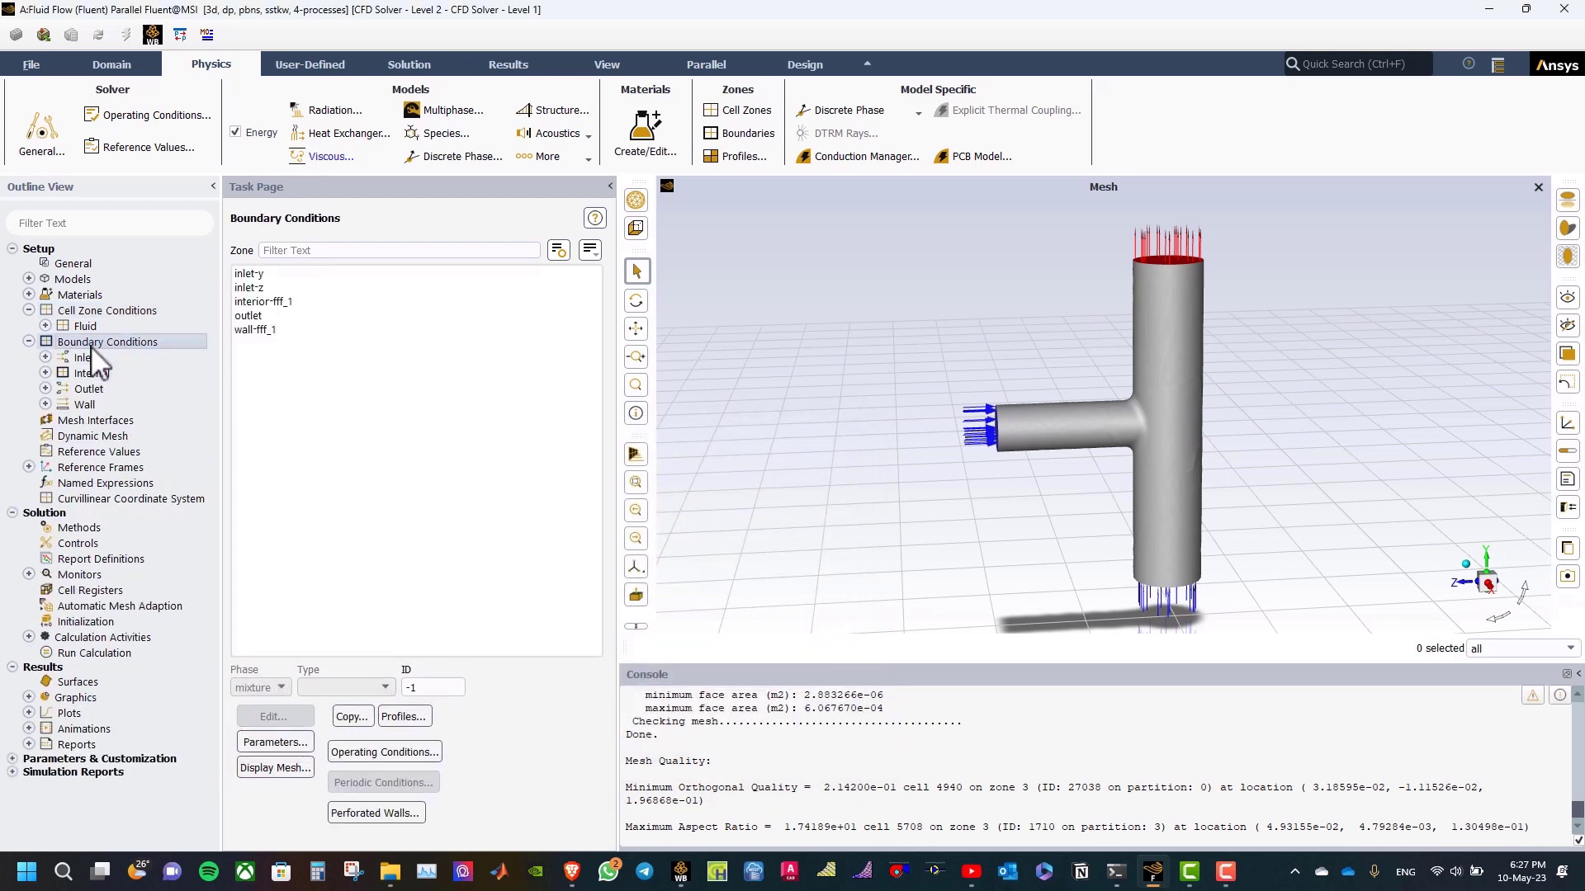
pyautogui.click(589, 250)
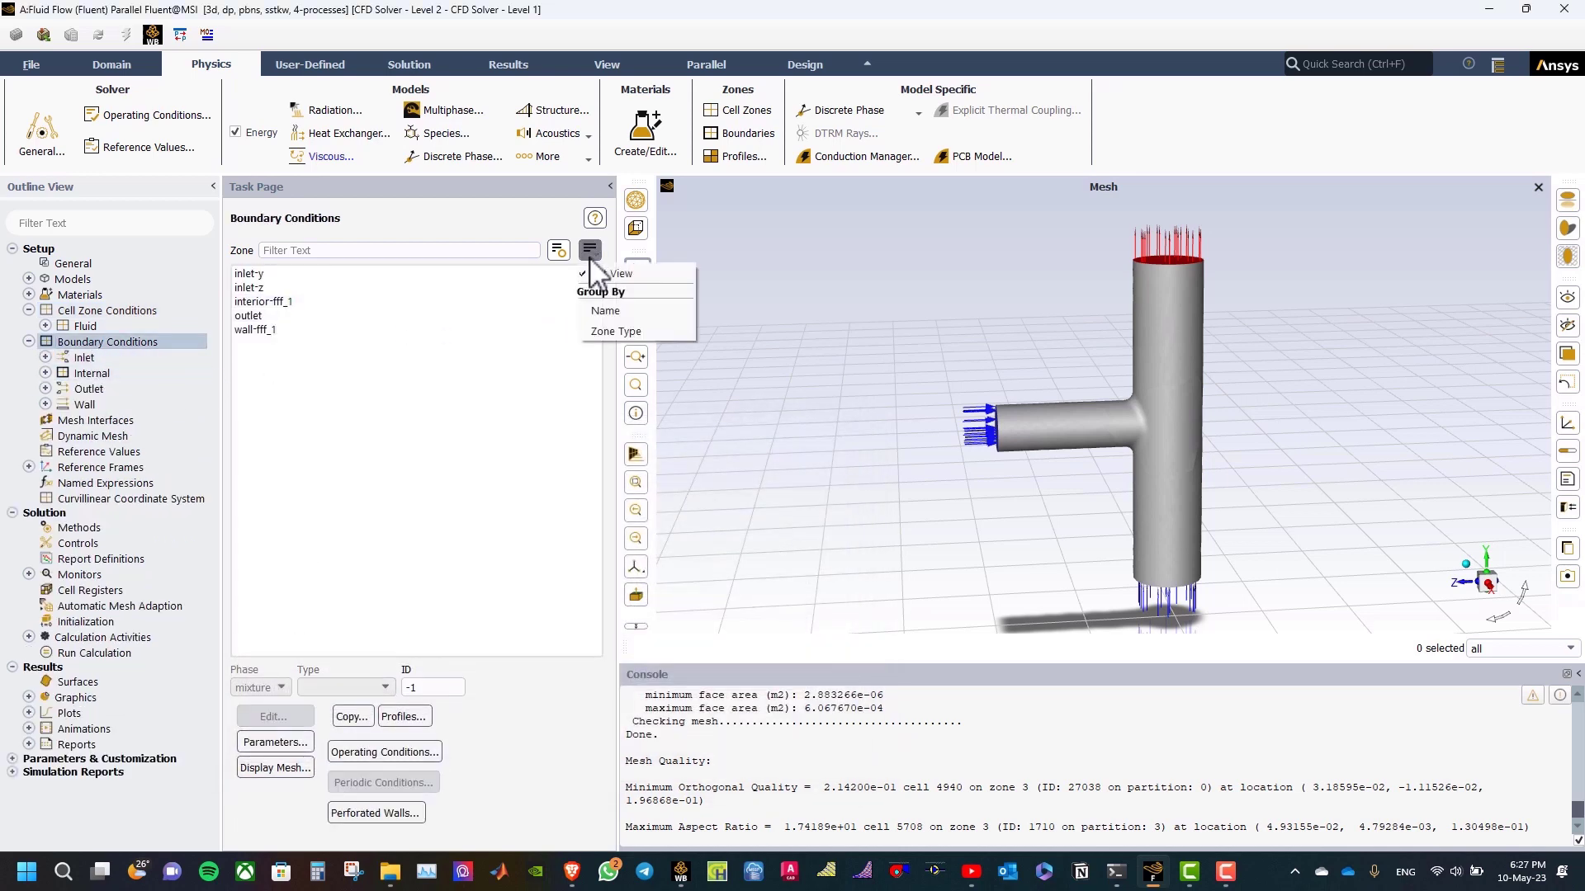
pyautogui.click(596, 331)
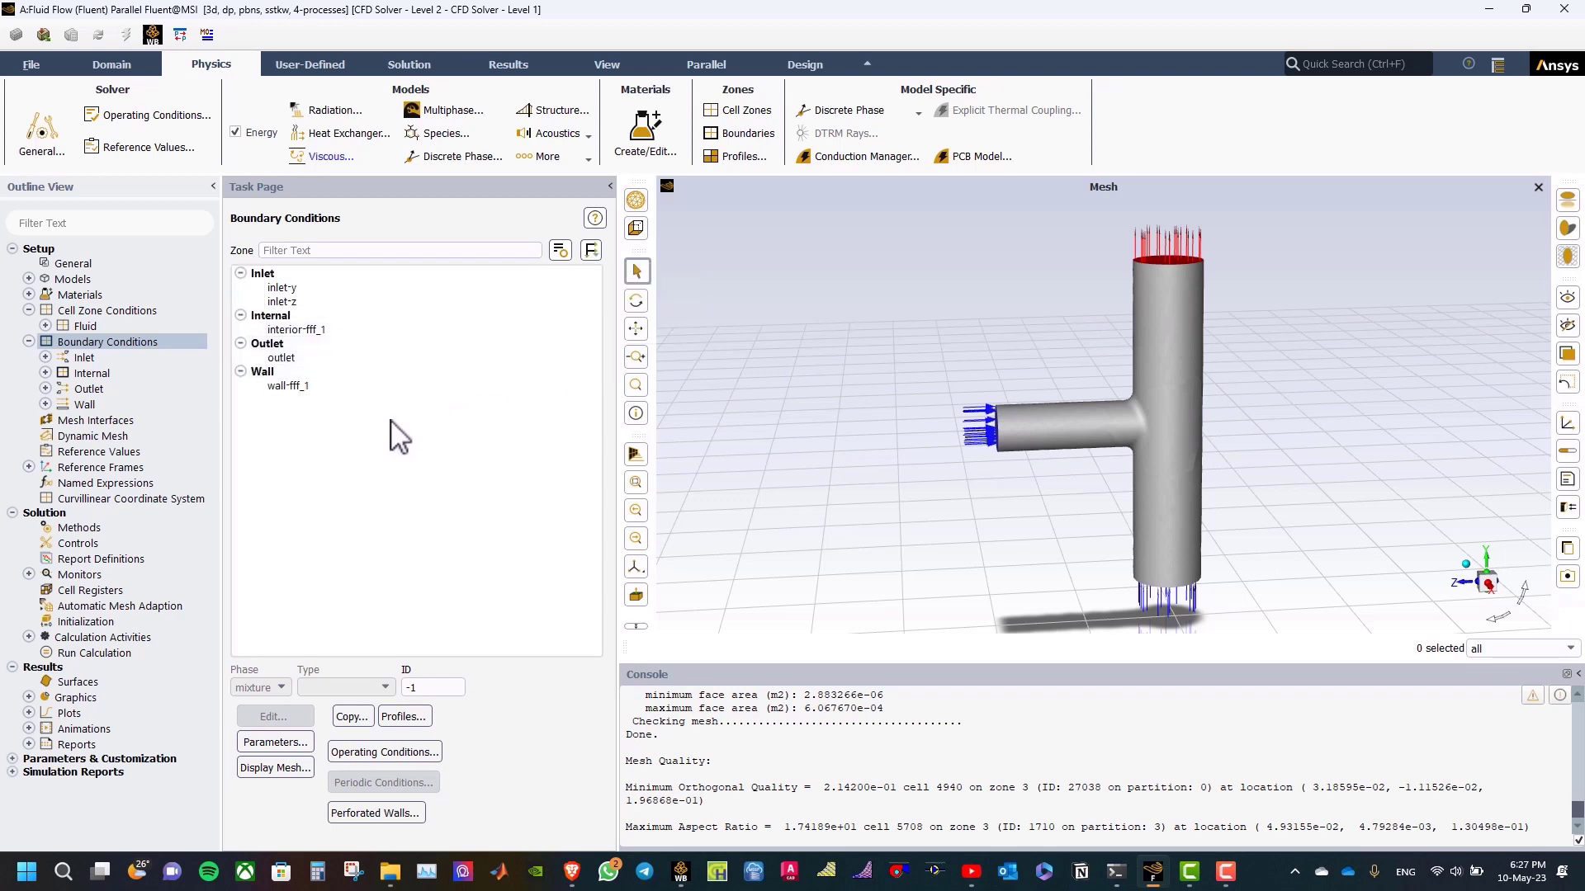
# Set the velocity magnitude of the inlet-y velocity inlet to 0.24 m/s and apply it.
pyautogui.click(304, 287)
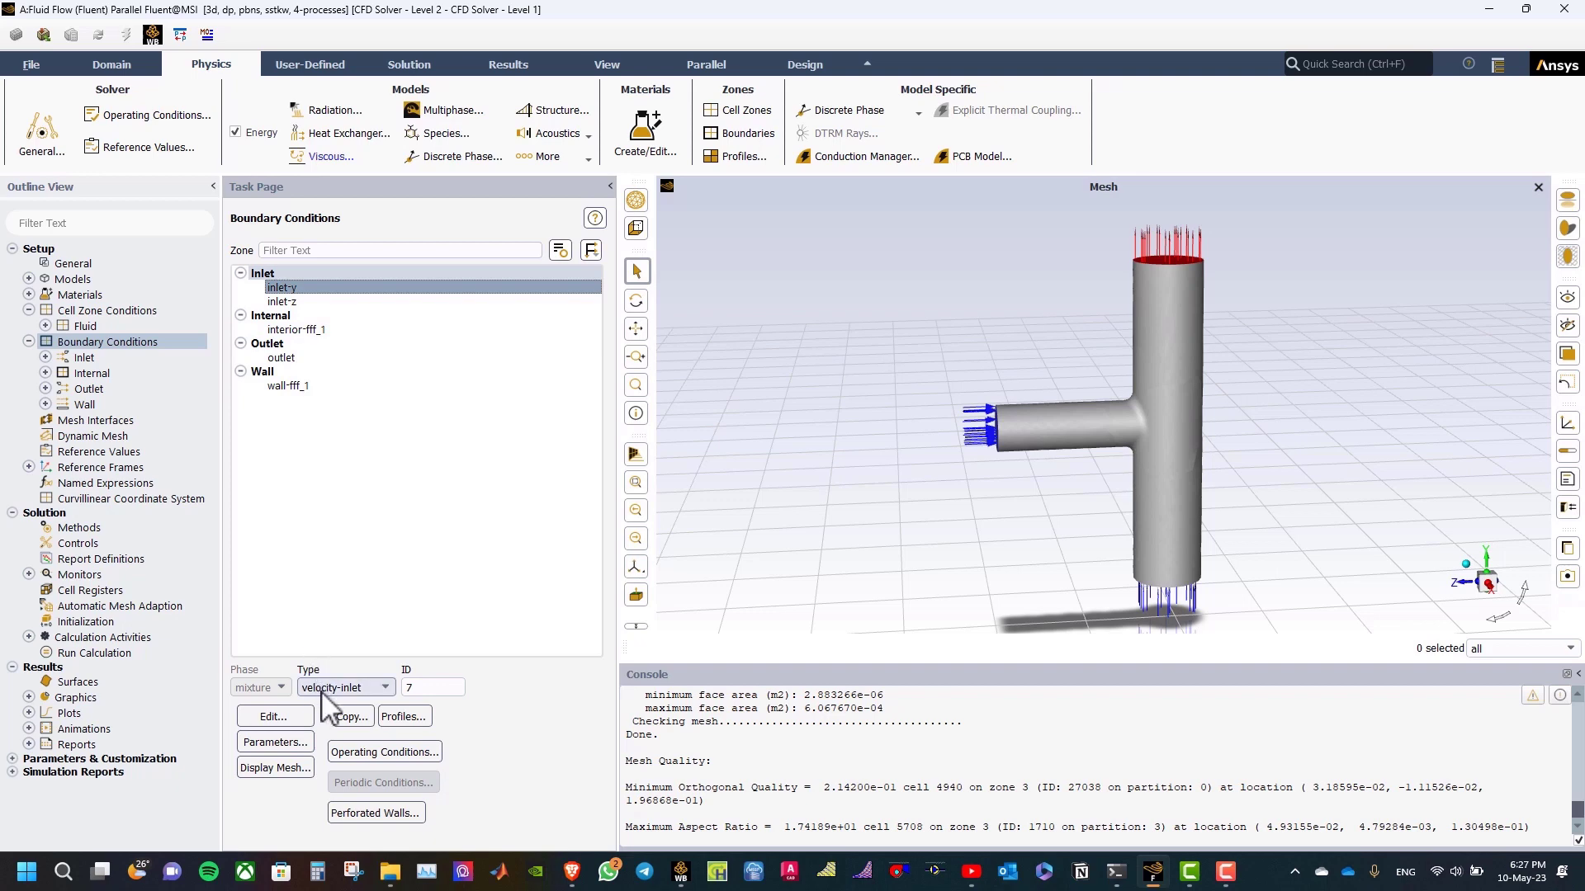
pyautogui.click(273, 717)
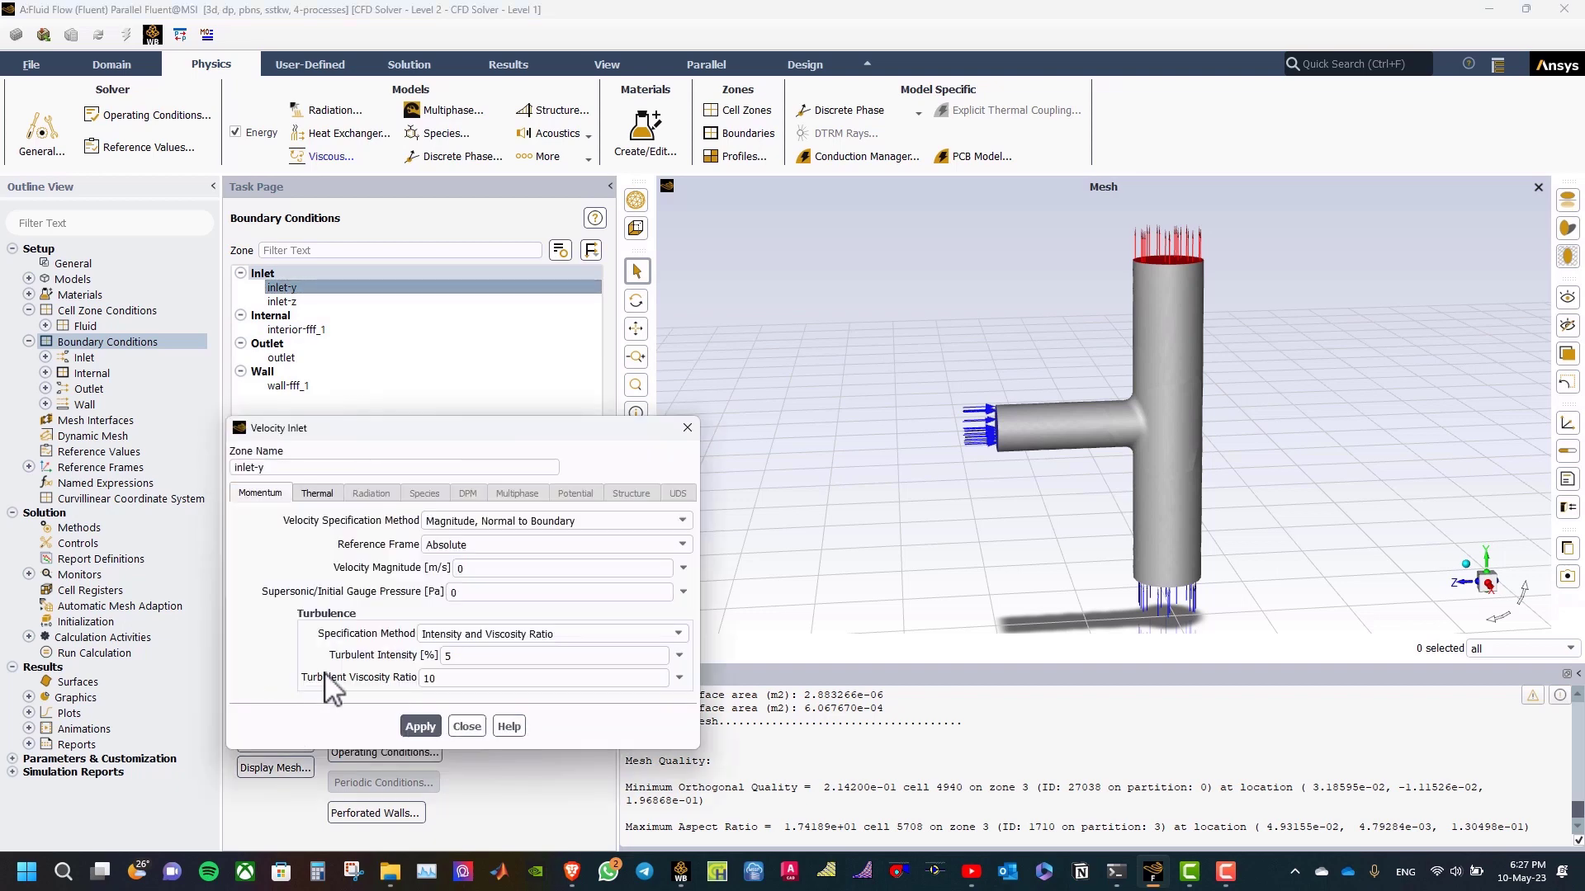
pyautogui.doubleClick(459, 568)
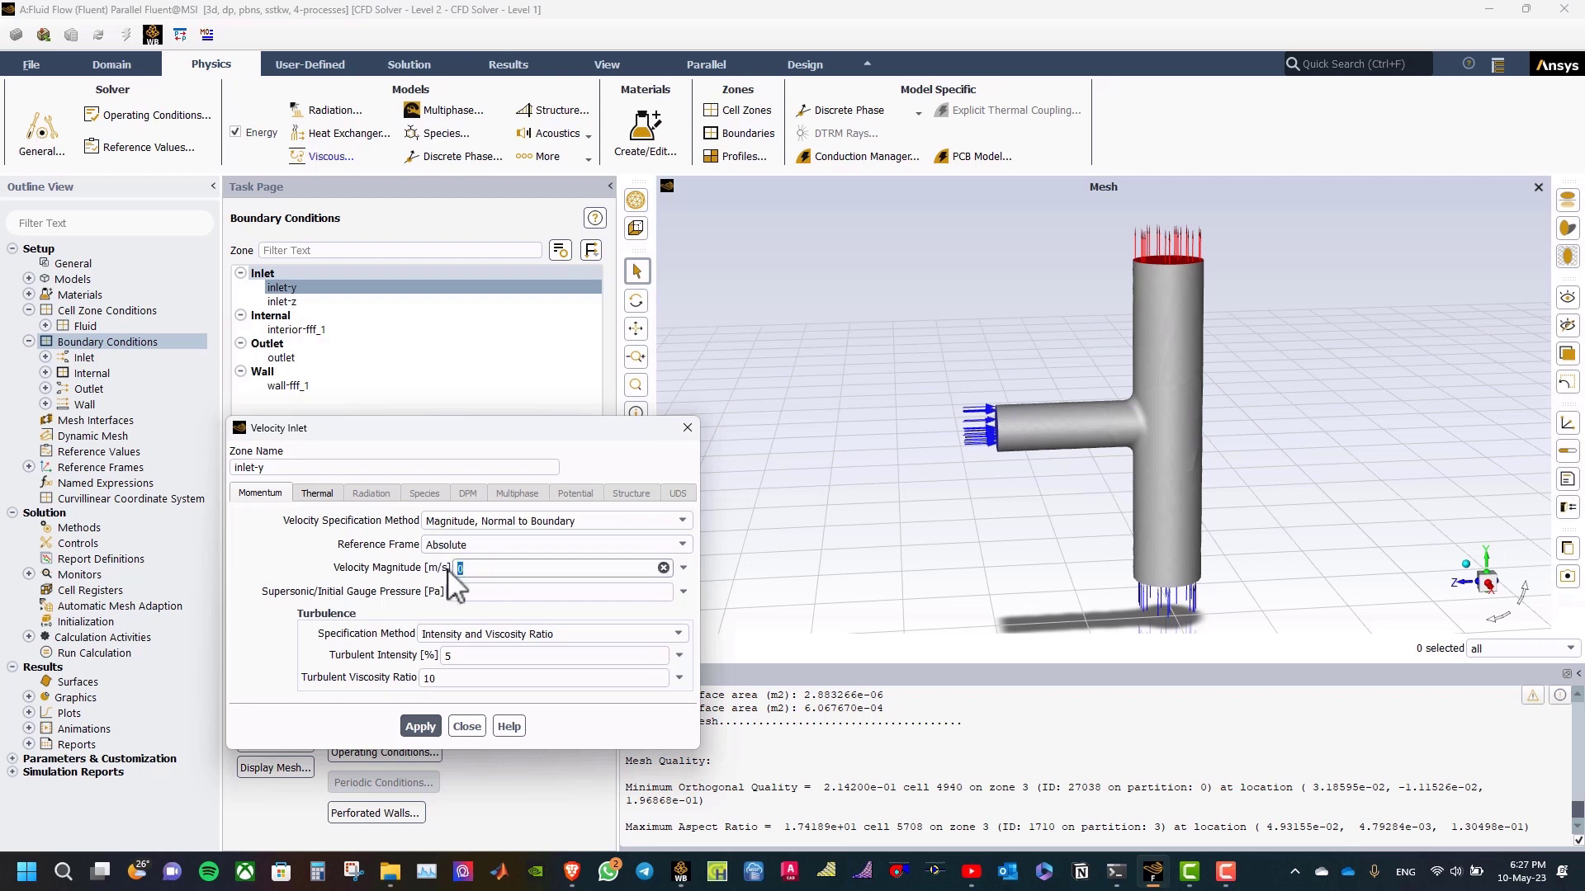
pyautogui.write('0.24')
pyautogui.click(324, 492)
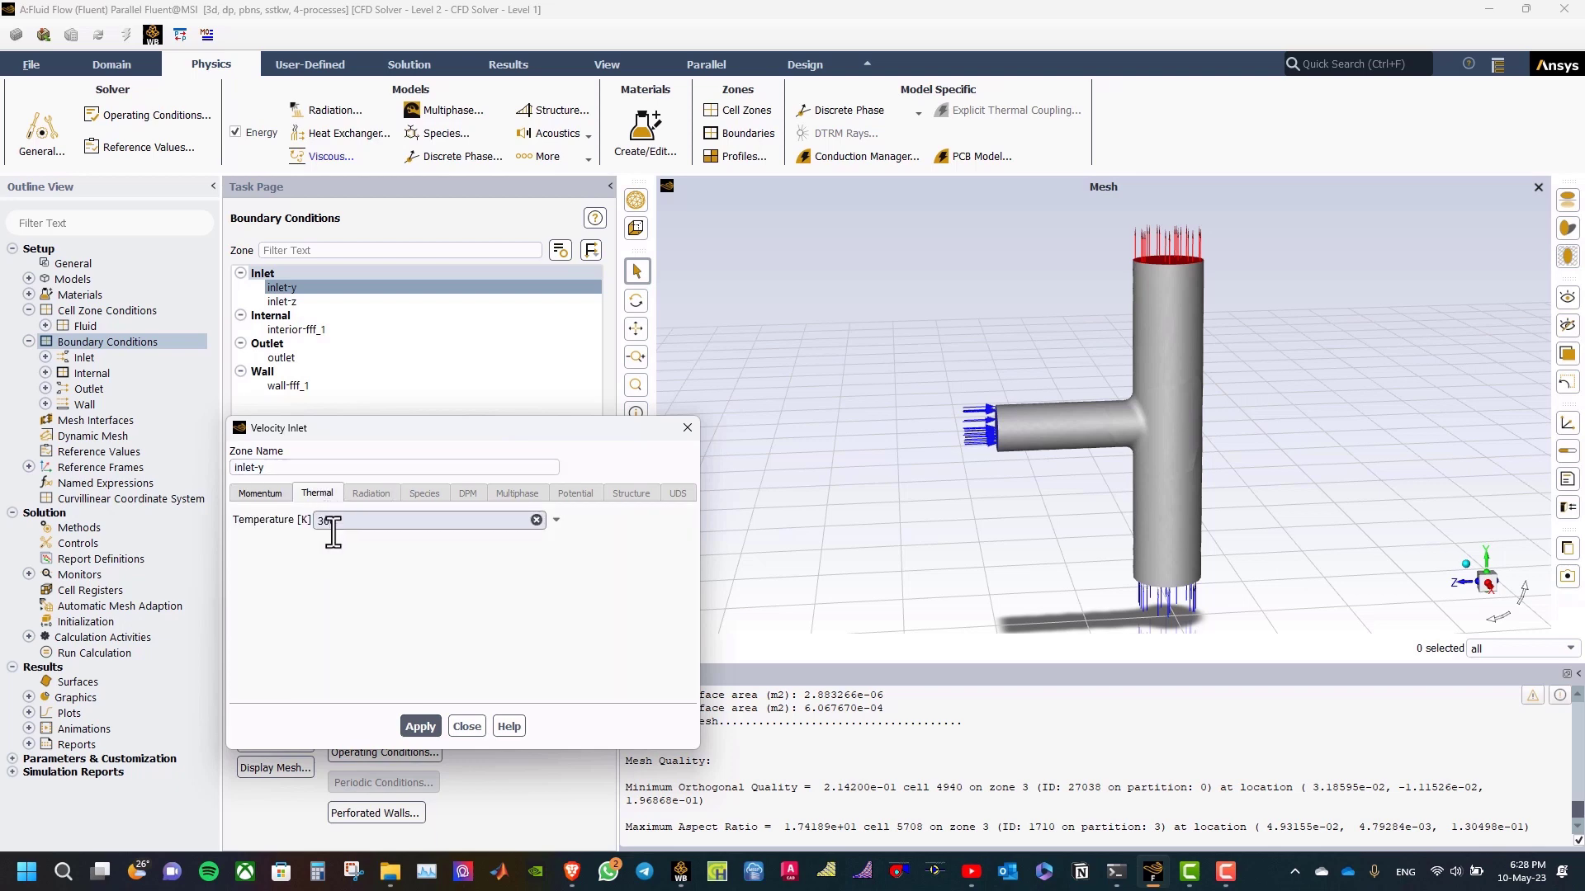
pyautogui.click(425, 726)
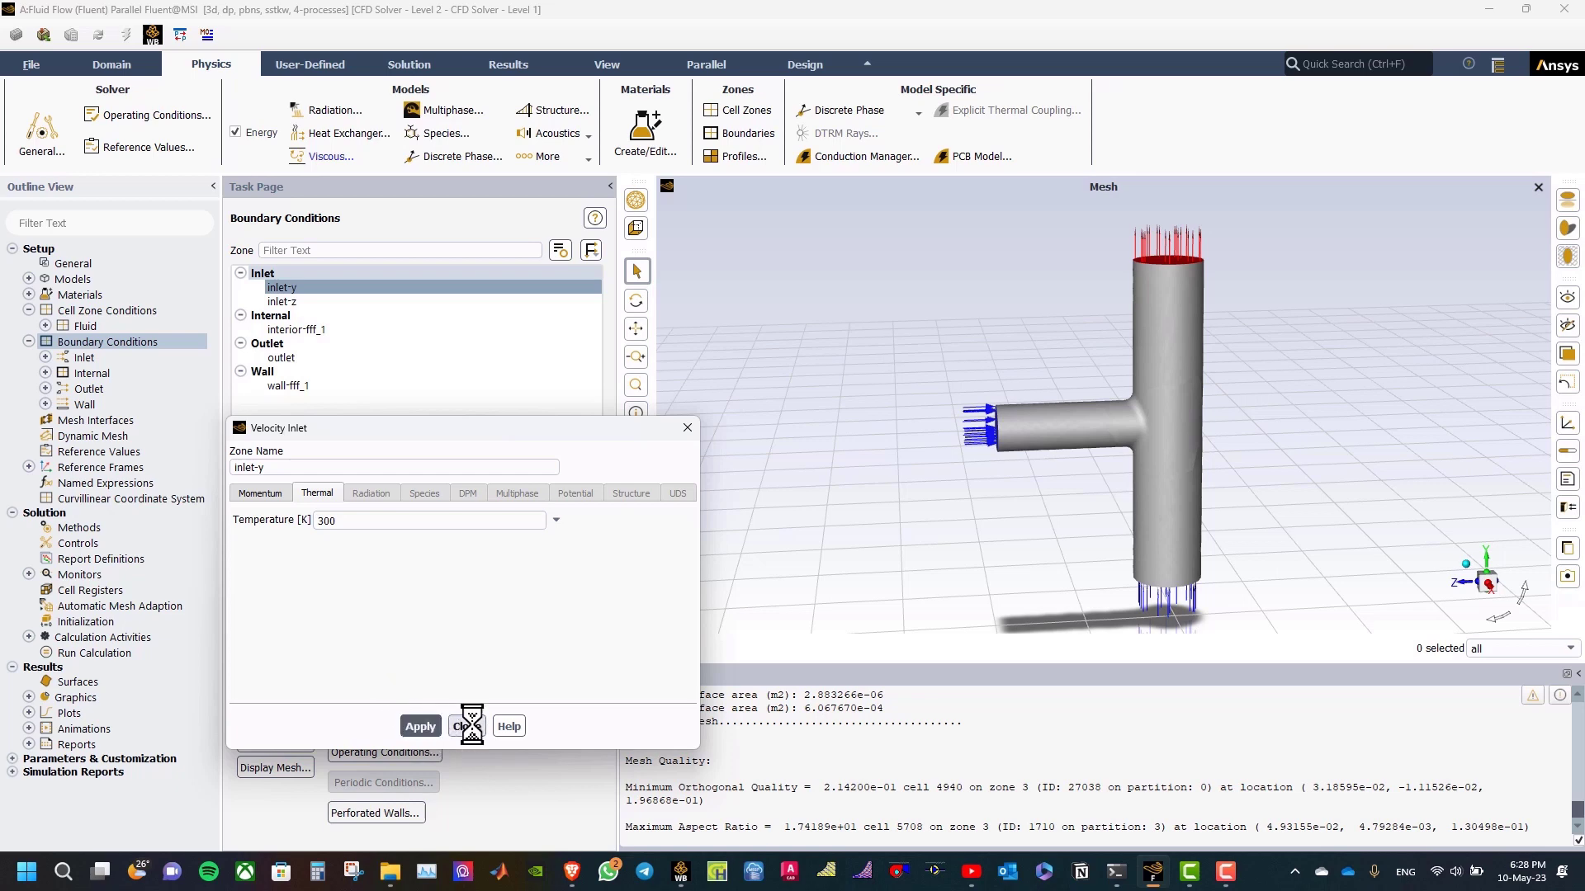
pyautogui.click(466, 727)
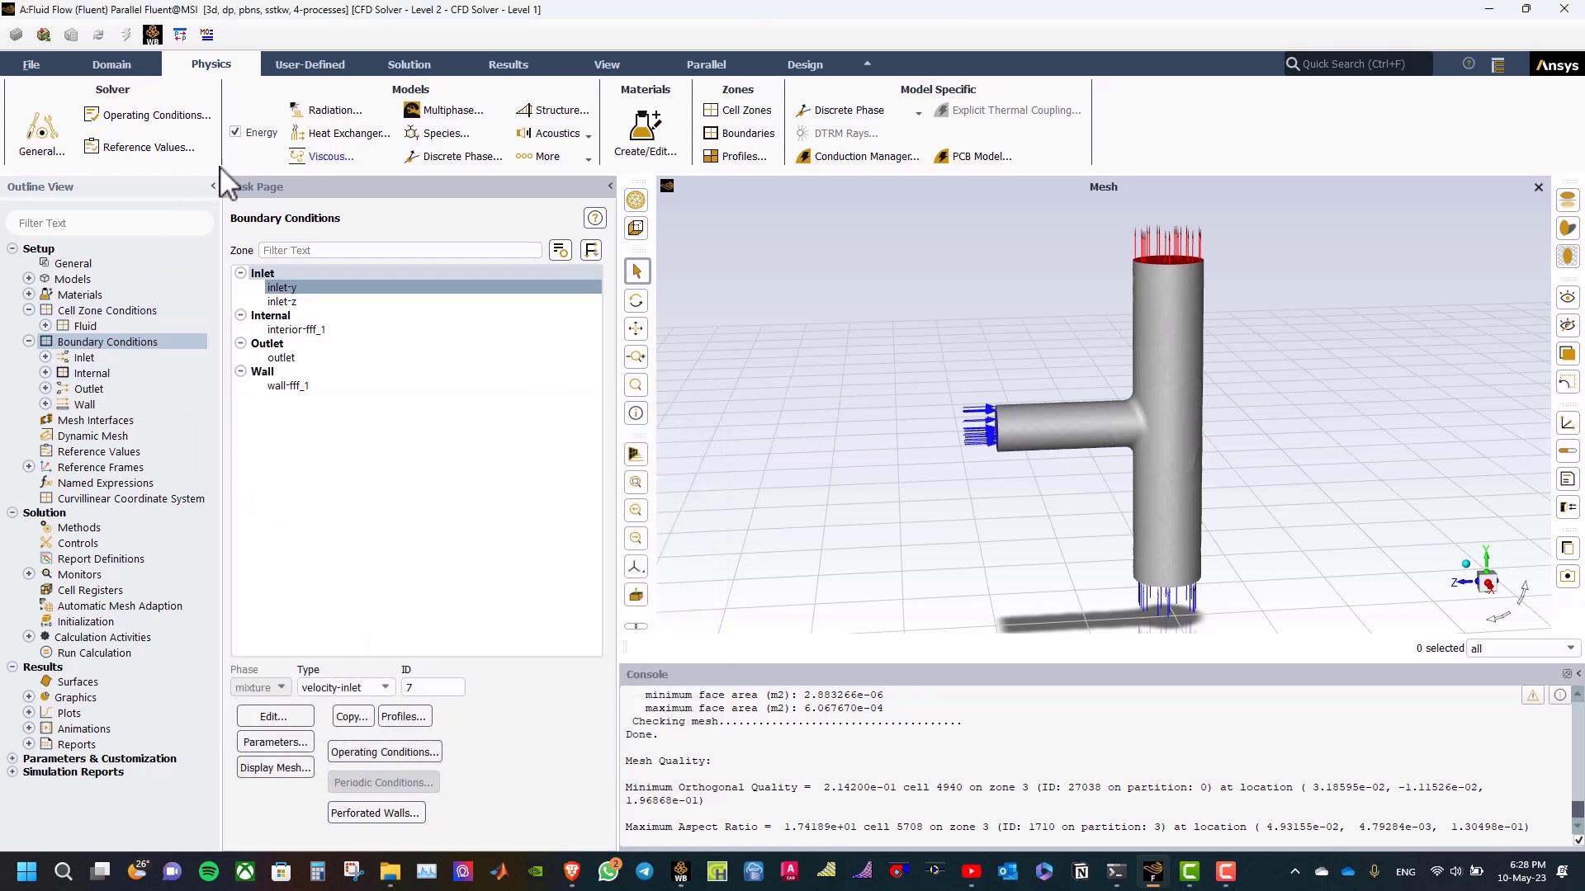
# Change the unit of the temperature quantity to C.
pyautogui.click(115, 64)
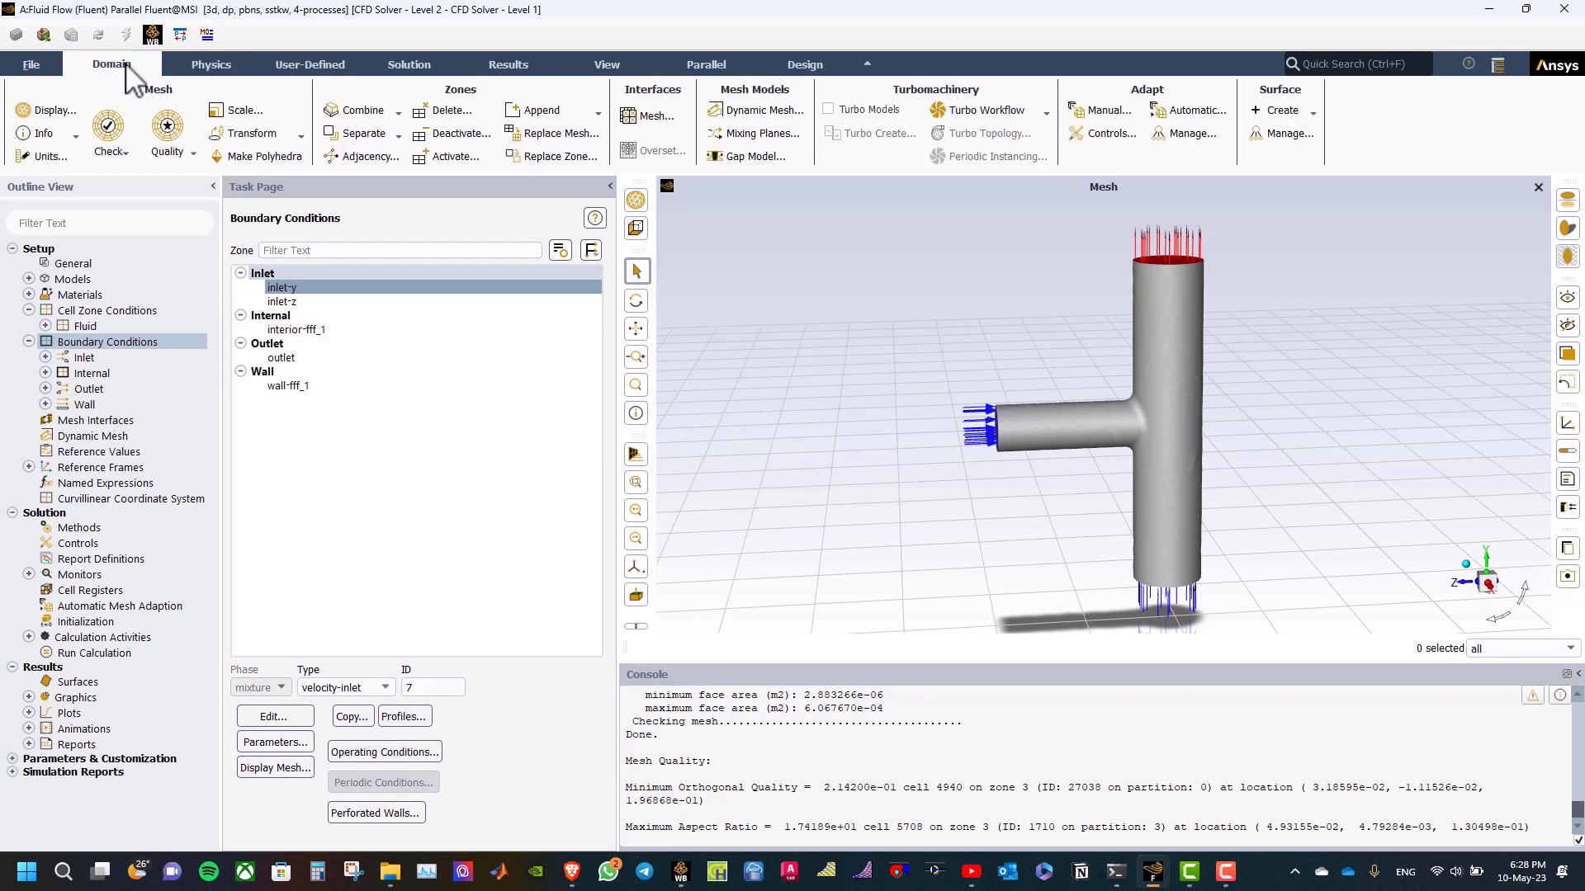
pyautogui.click(50, 156)
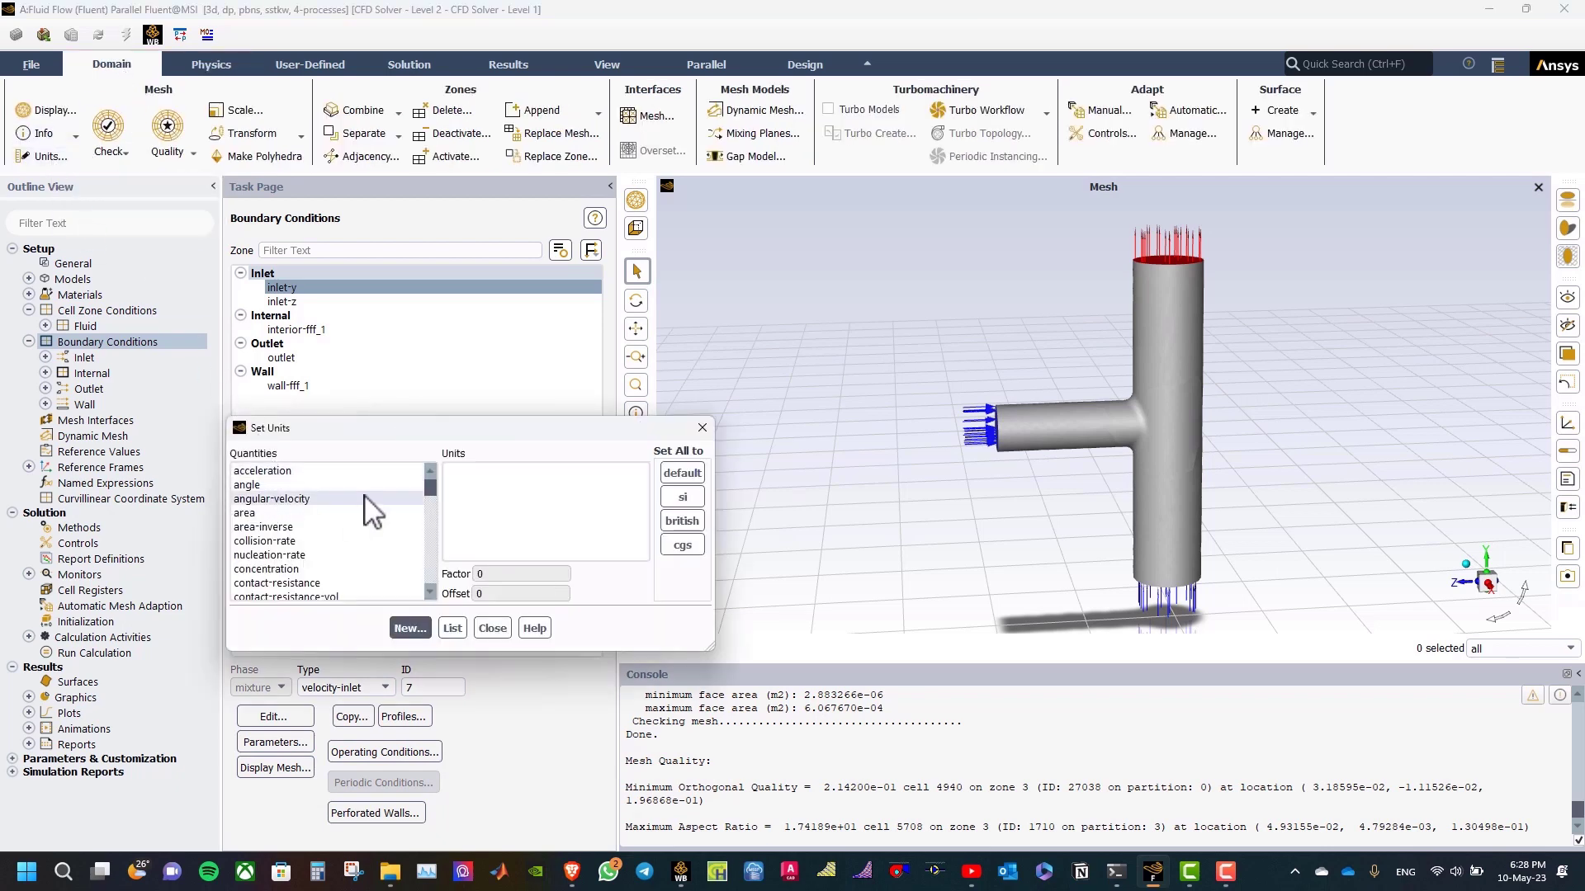
pyautogui.moveTo(431, 489); pyautogui.dragTo(438, 582)
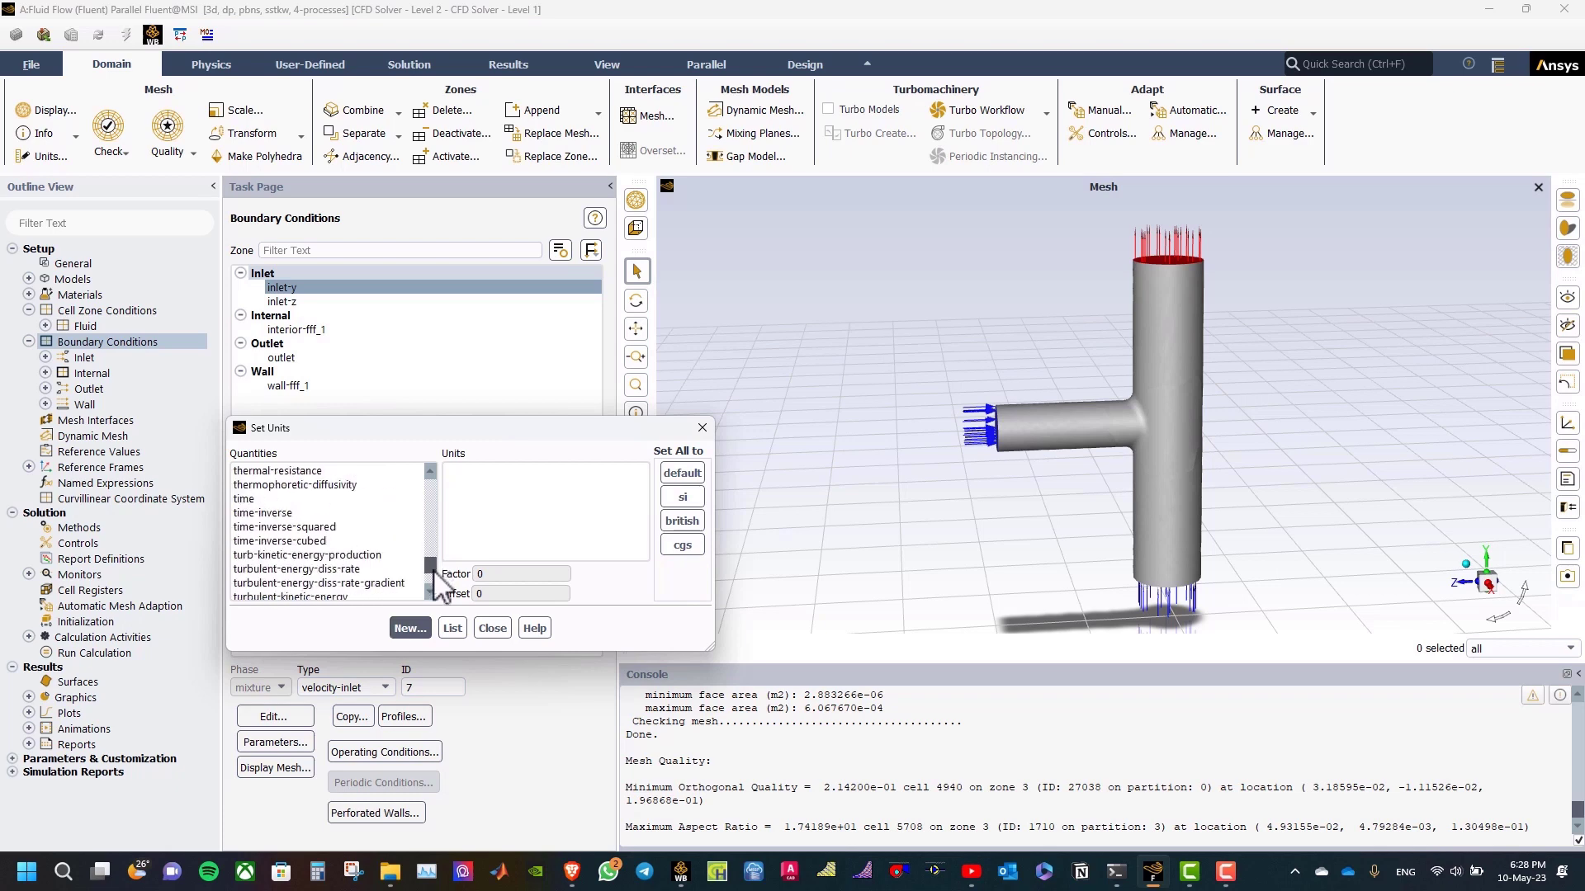
pyautogui.scroll(3, 355, 546)
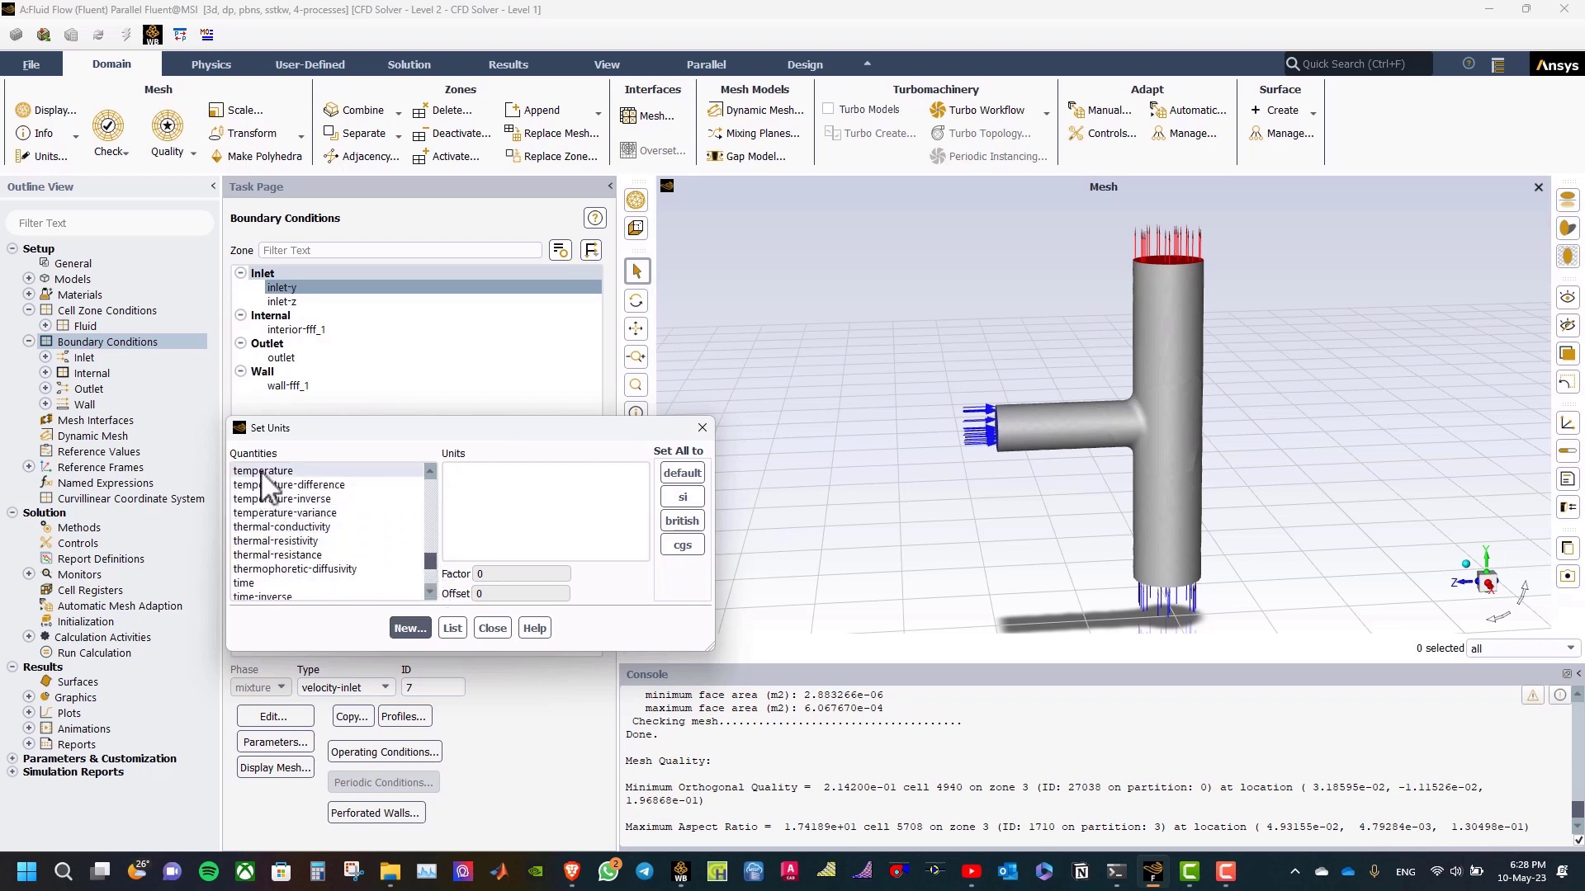
pyautogui.click(263, 472)
pyautogui.click(452, 484)
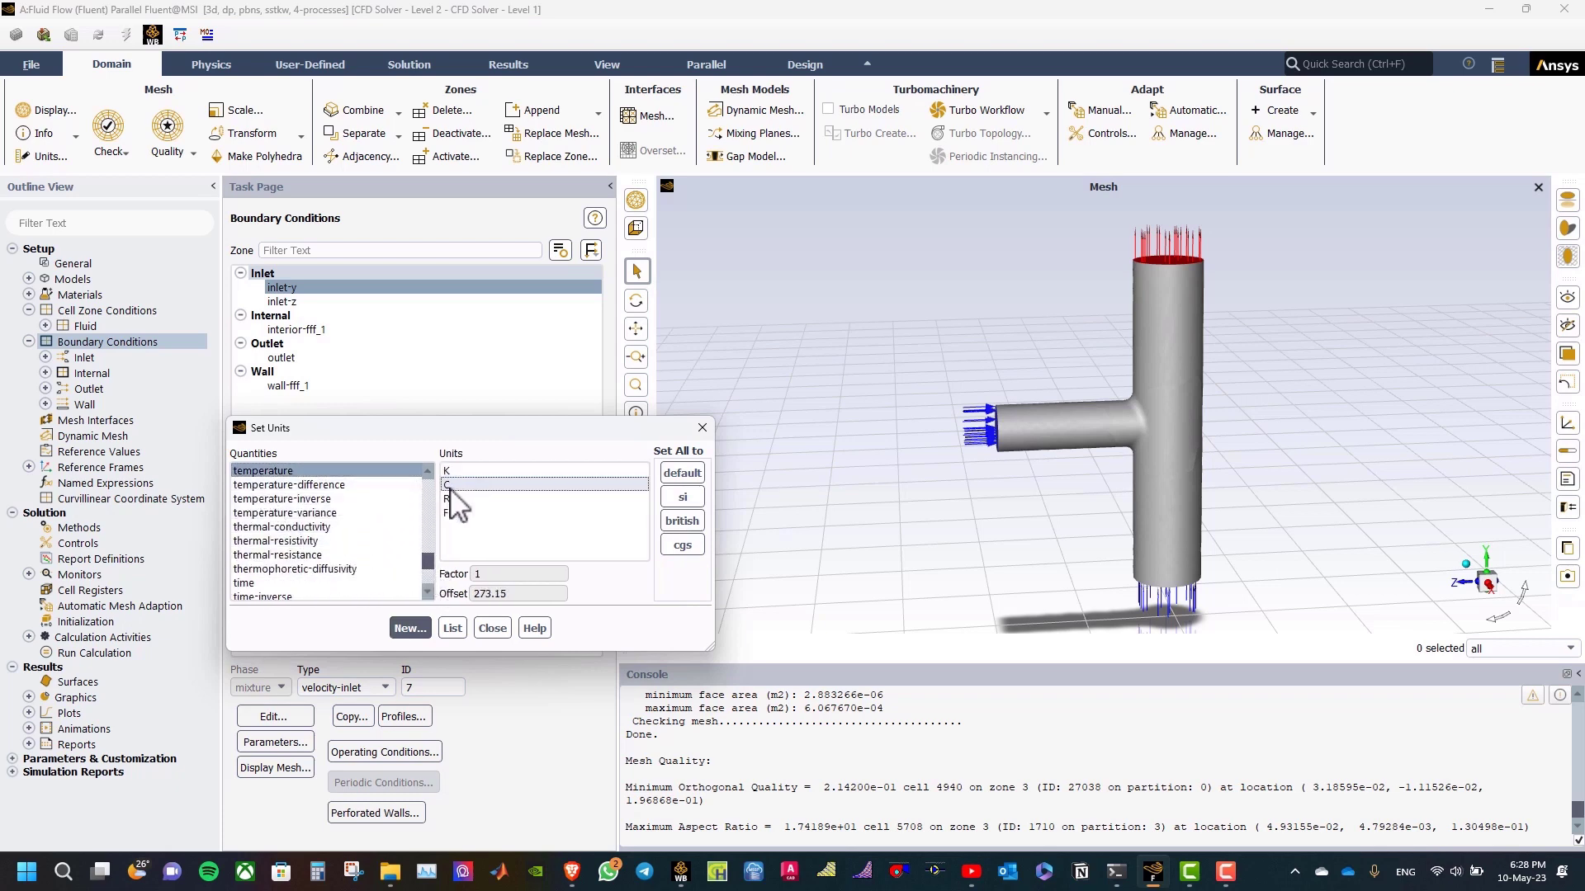
pyautogui.click(495, 629)
# Set the thermal condition of inlet-y to a temperature of 10 °C and apply it.
pyautogui.doubleClick(299, 287)
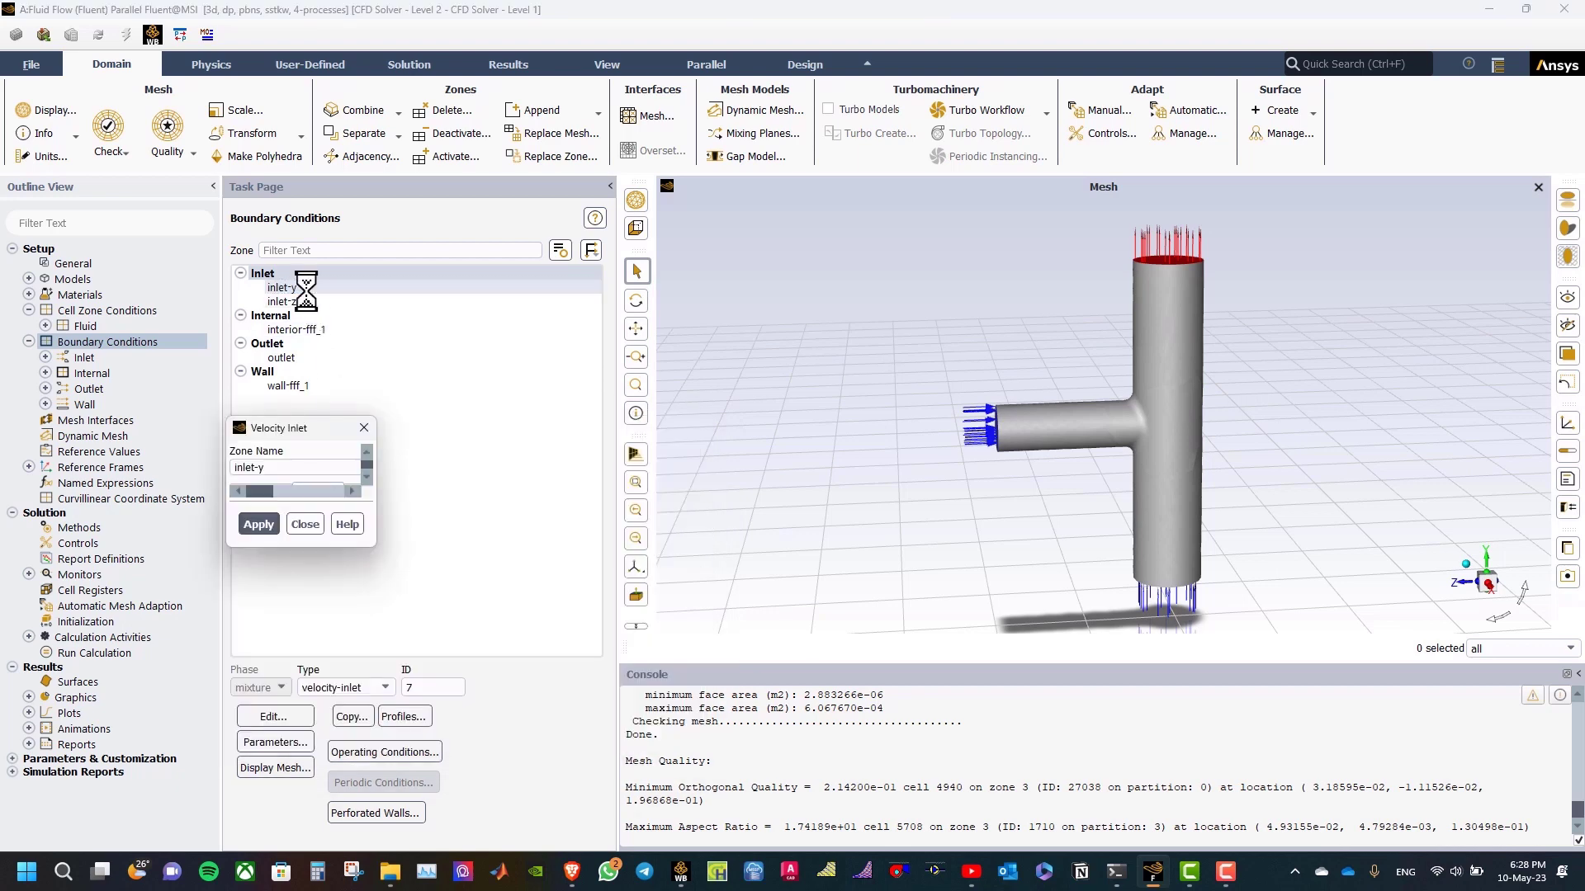
pyautogui.click(317, 493)
pyautogui.moveTo(355, 521); pyautogui.dragTo(291, 533)
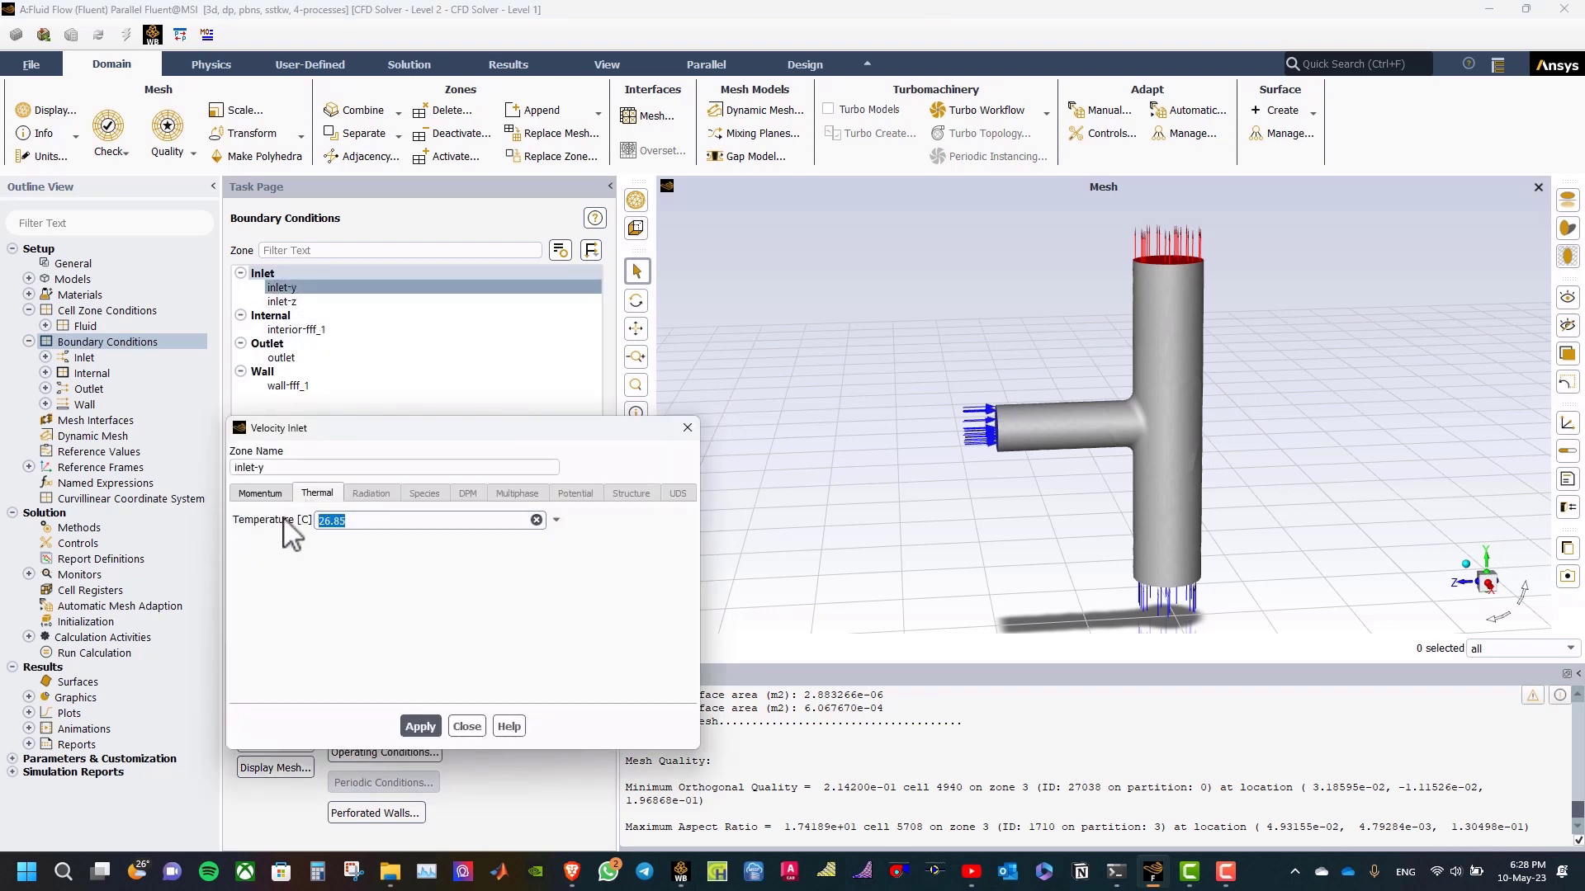
pyautogui.write('10')
pyautogui.click(420, 725)
pyautogui.click(455, 725)
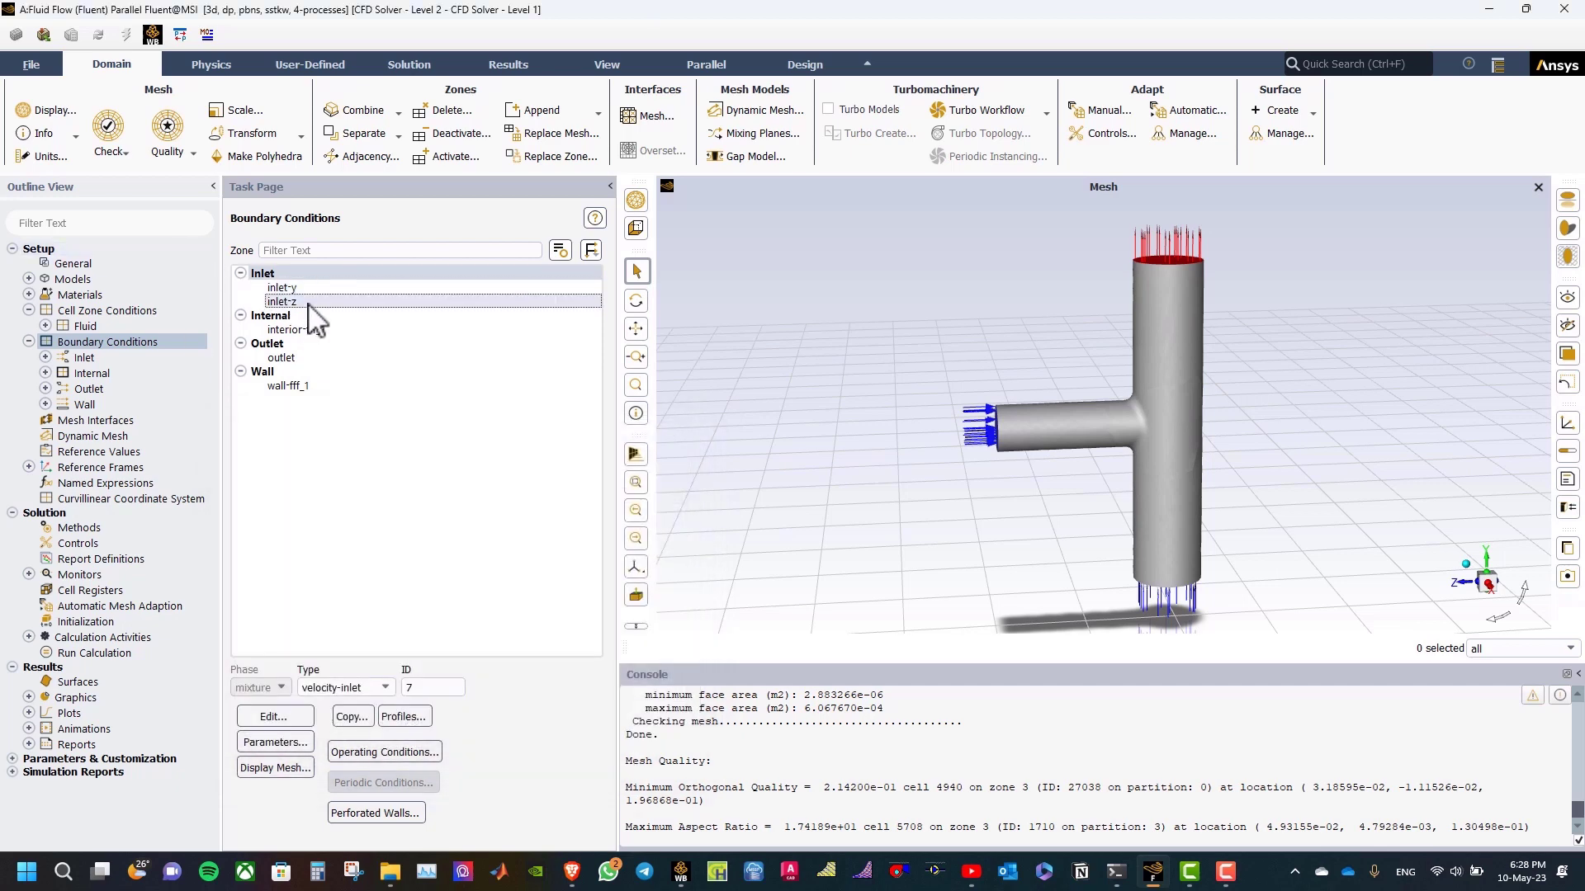
# Set inlet-z to a velocity magnitude of 0.04 m/s and a temperature of 20 °C, and apply both.
pyautogui.doubleClick(309, 304)
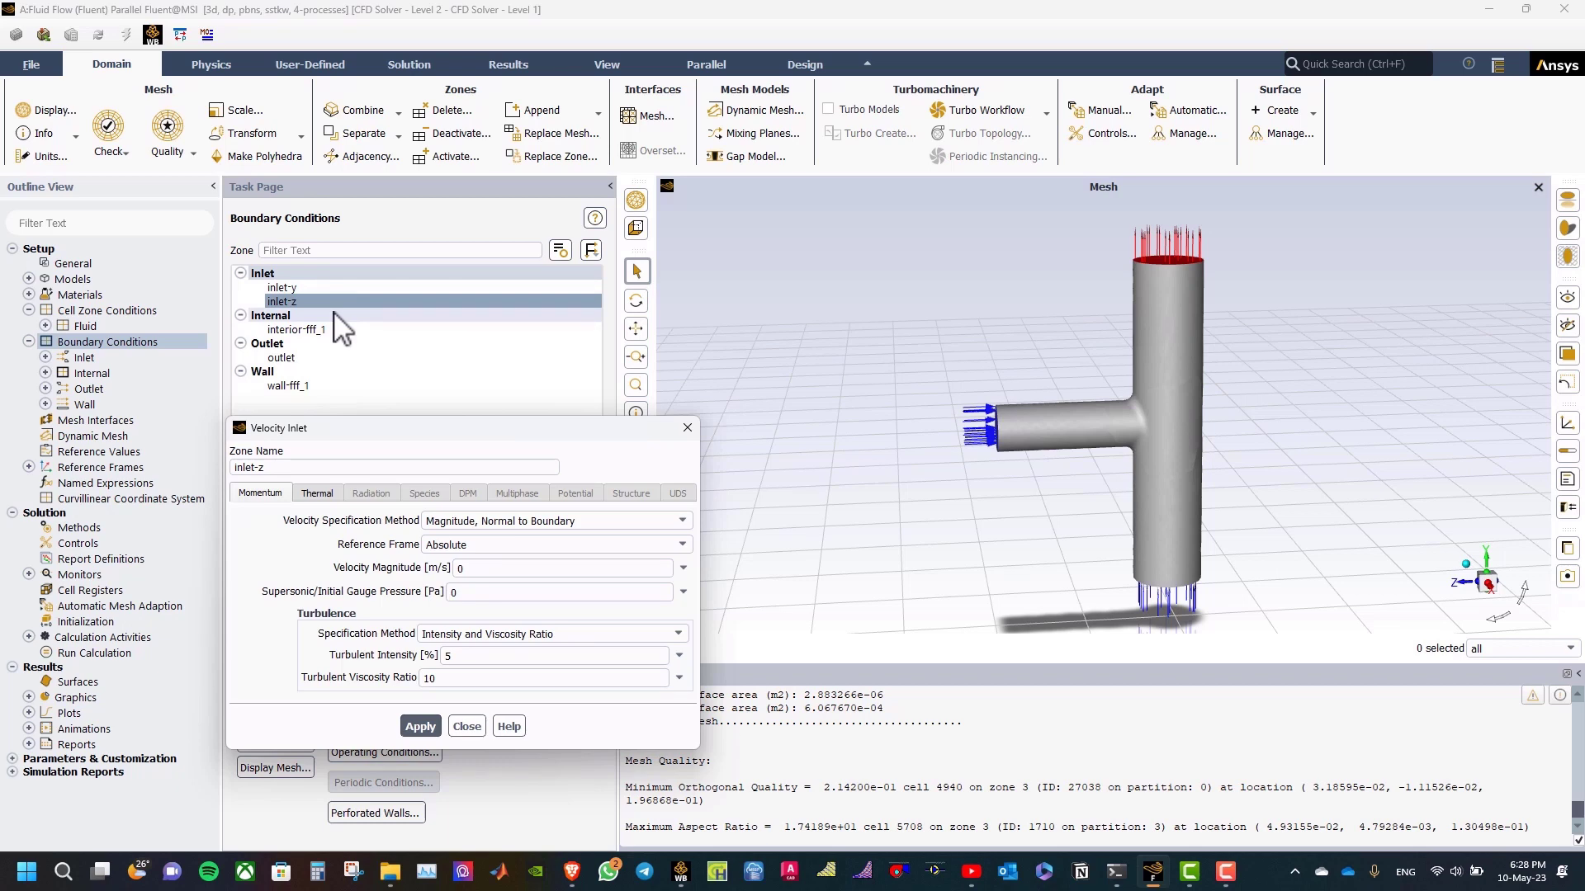
pyautogui.click(531, 566)
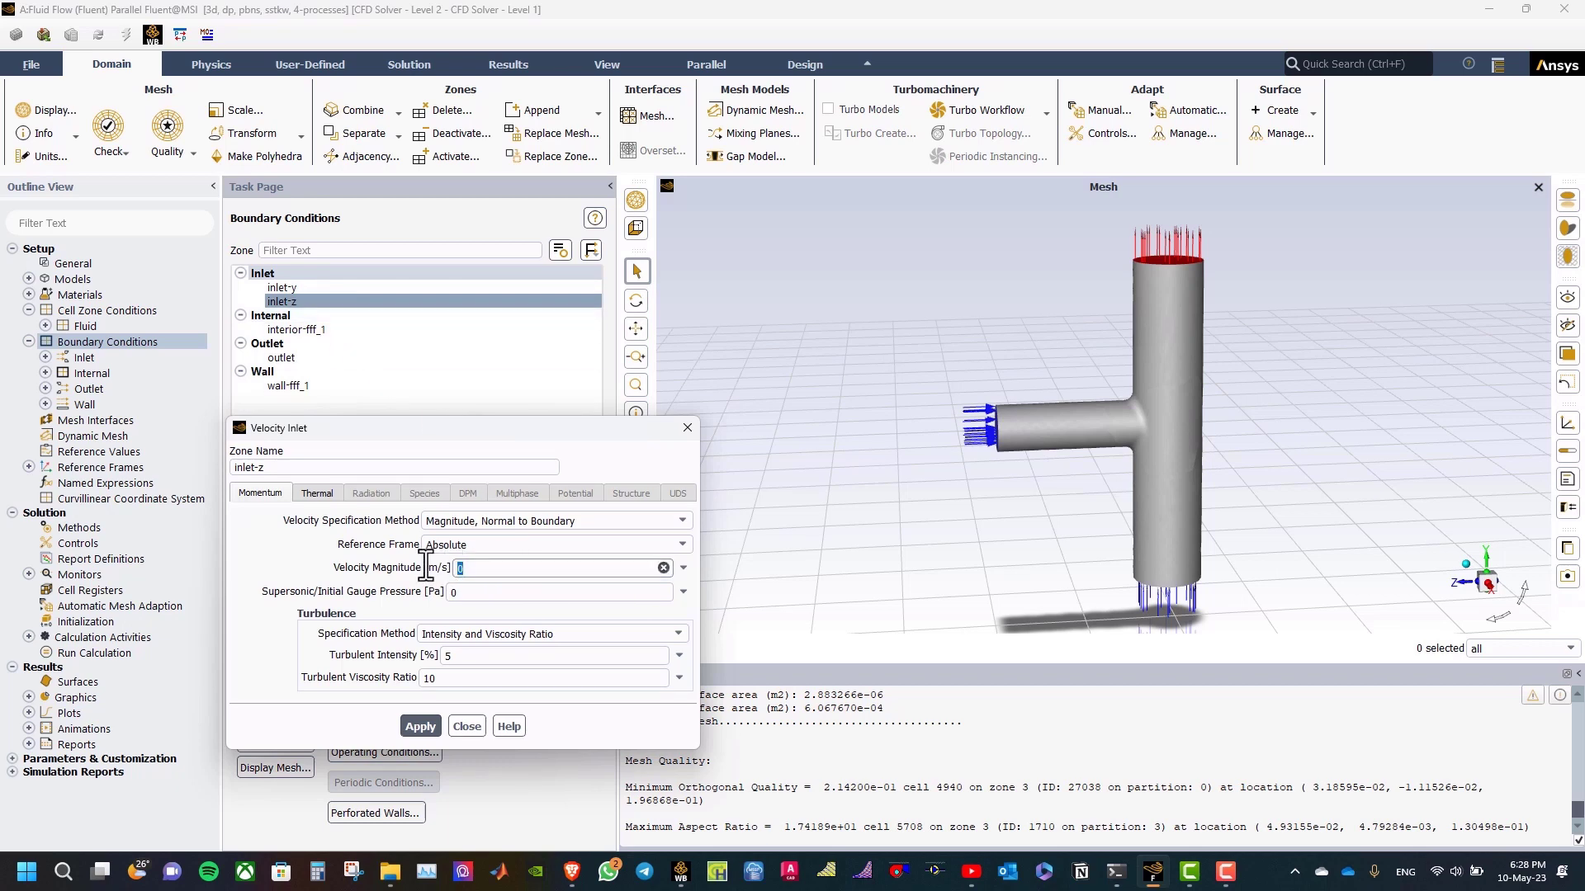
pyautogui.write('0.04')
pyautogui.click(317, 492)
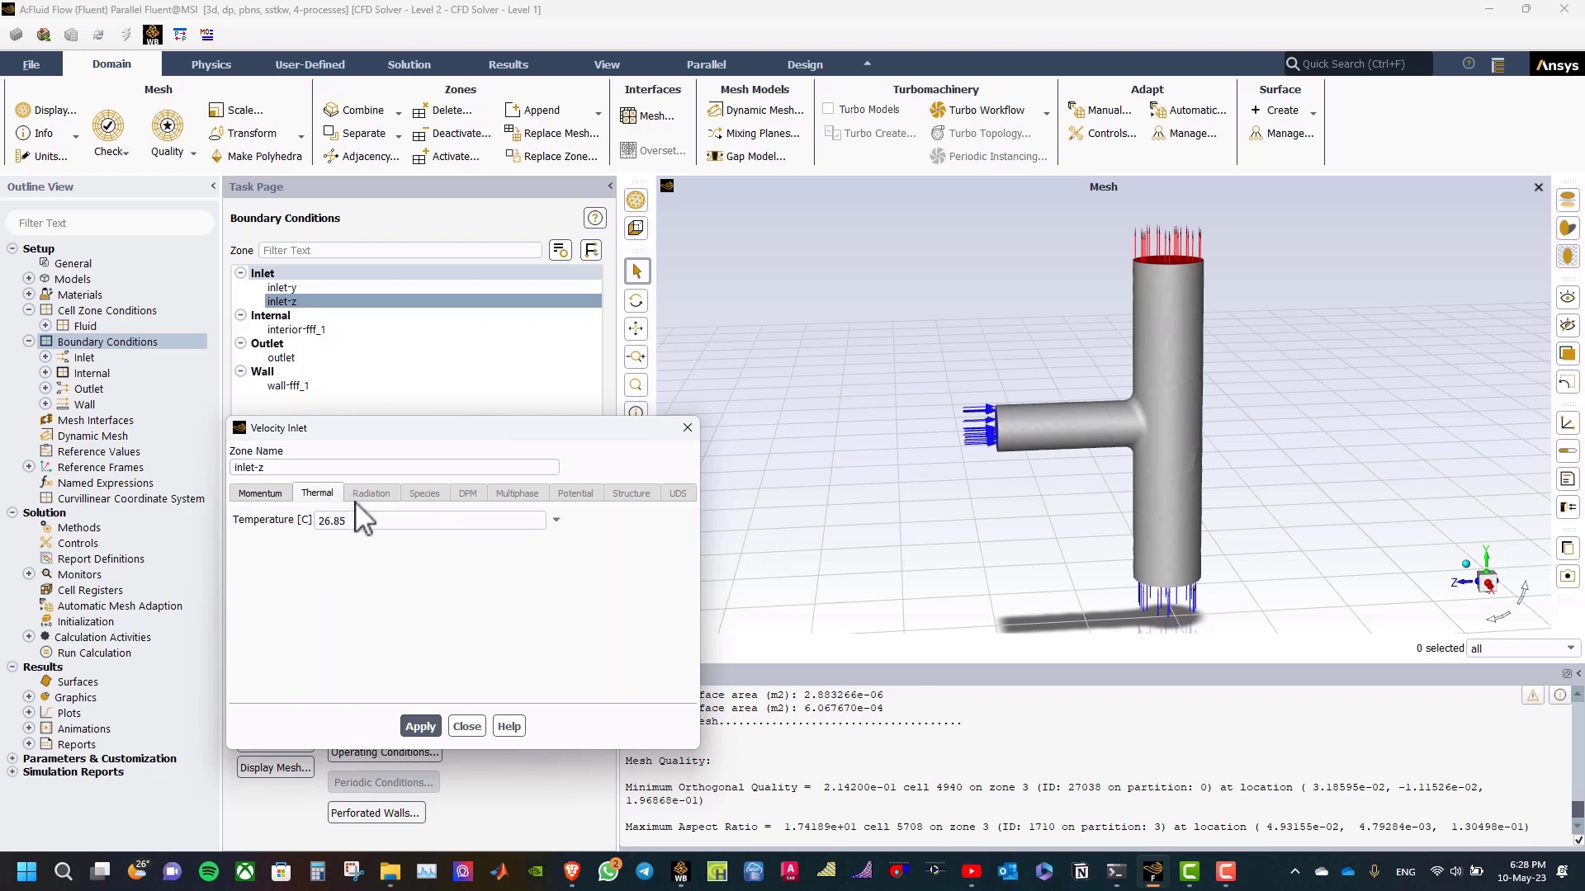
pyautogui.write('20')
pyautogui.click(409, 726)
pyautogui.click(470, 730)
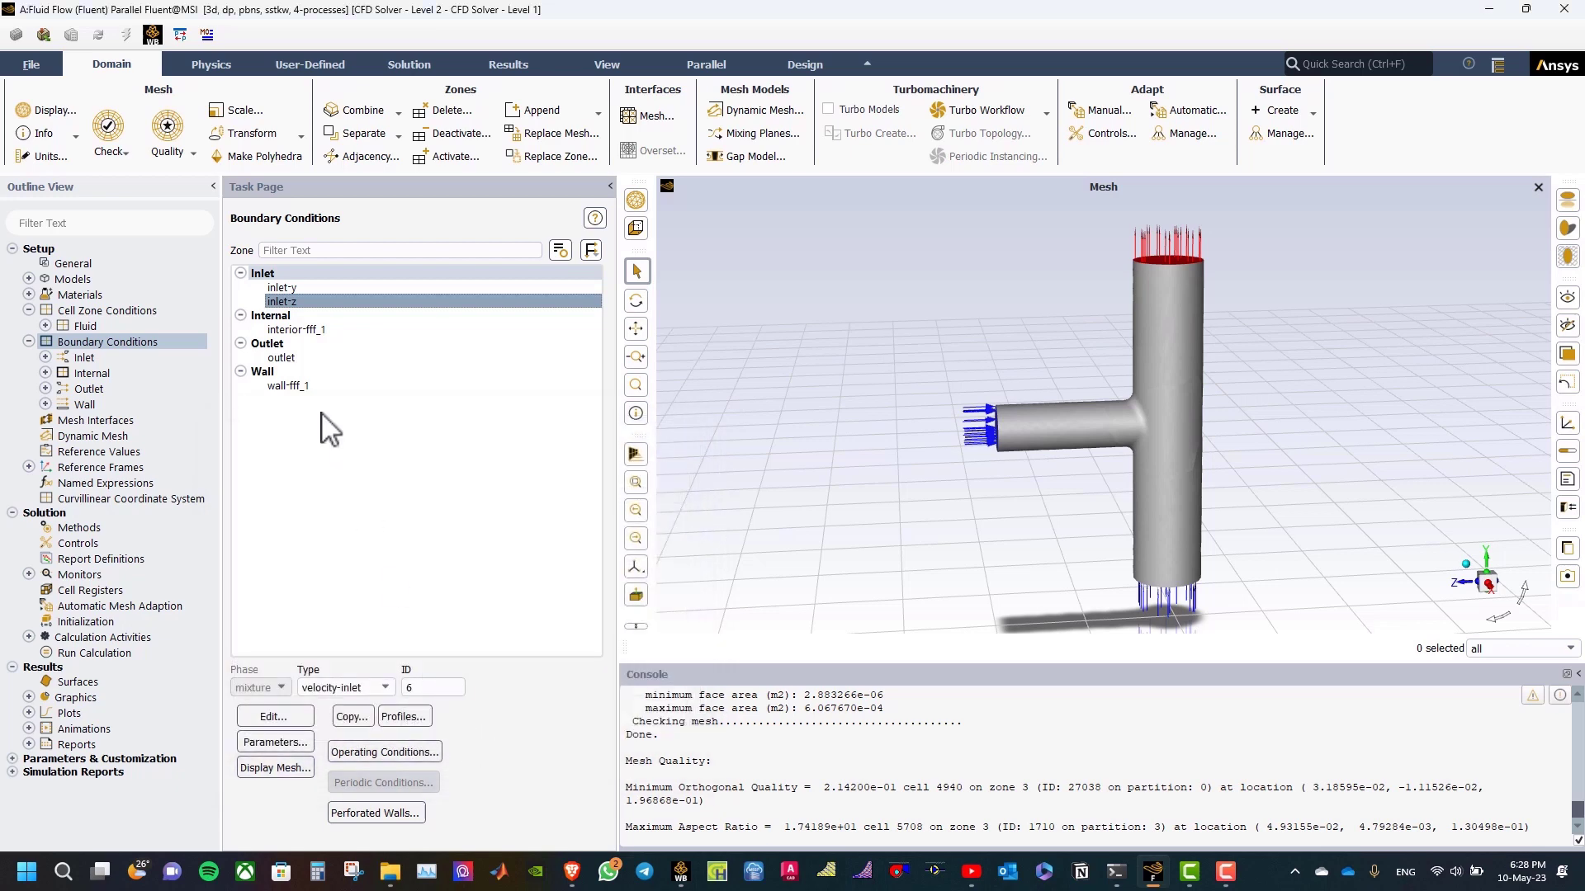
# Review the pressure settings of the outlet and the momentum and thermal settings of wall-fff_1.
pyautogui.click(309, 358)
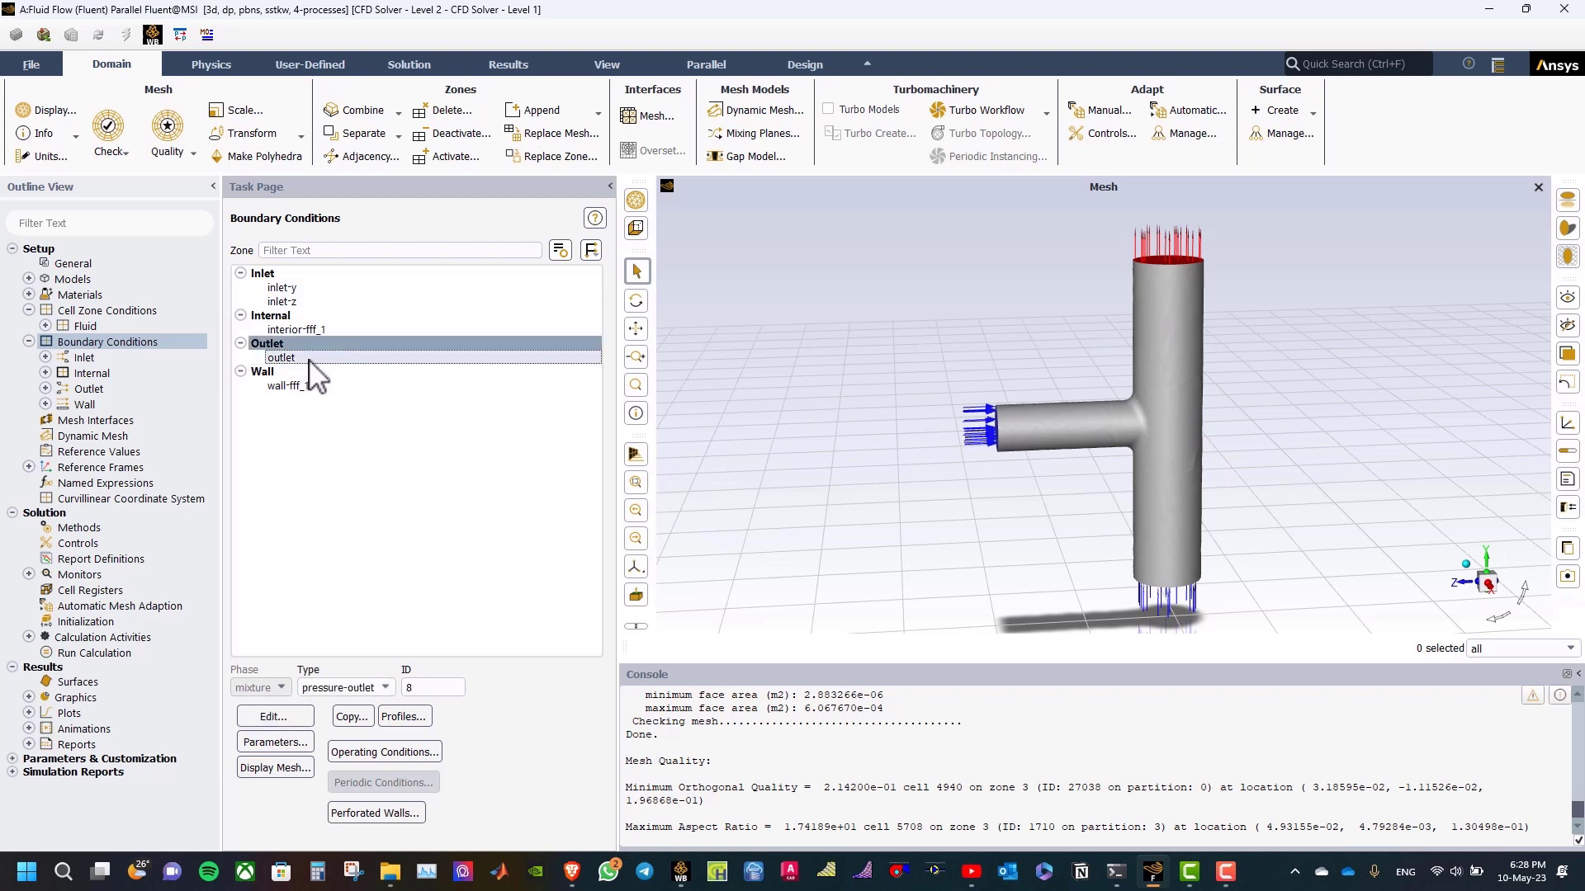
pyautogui.doubleClick(307, 357)
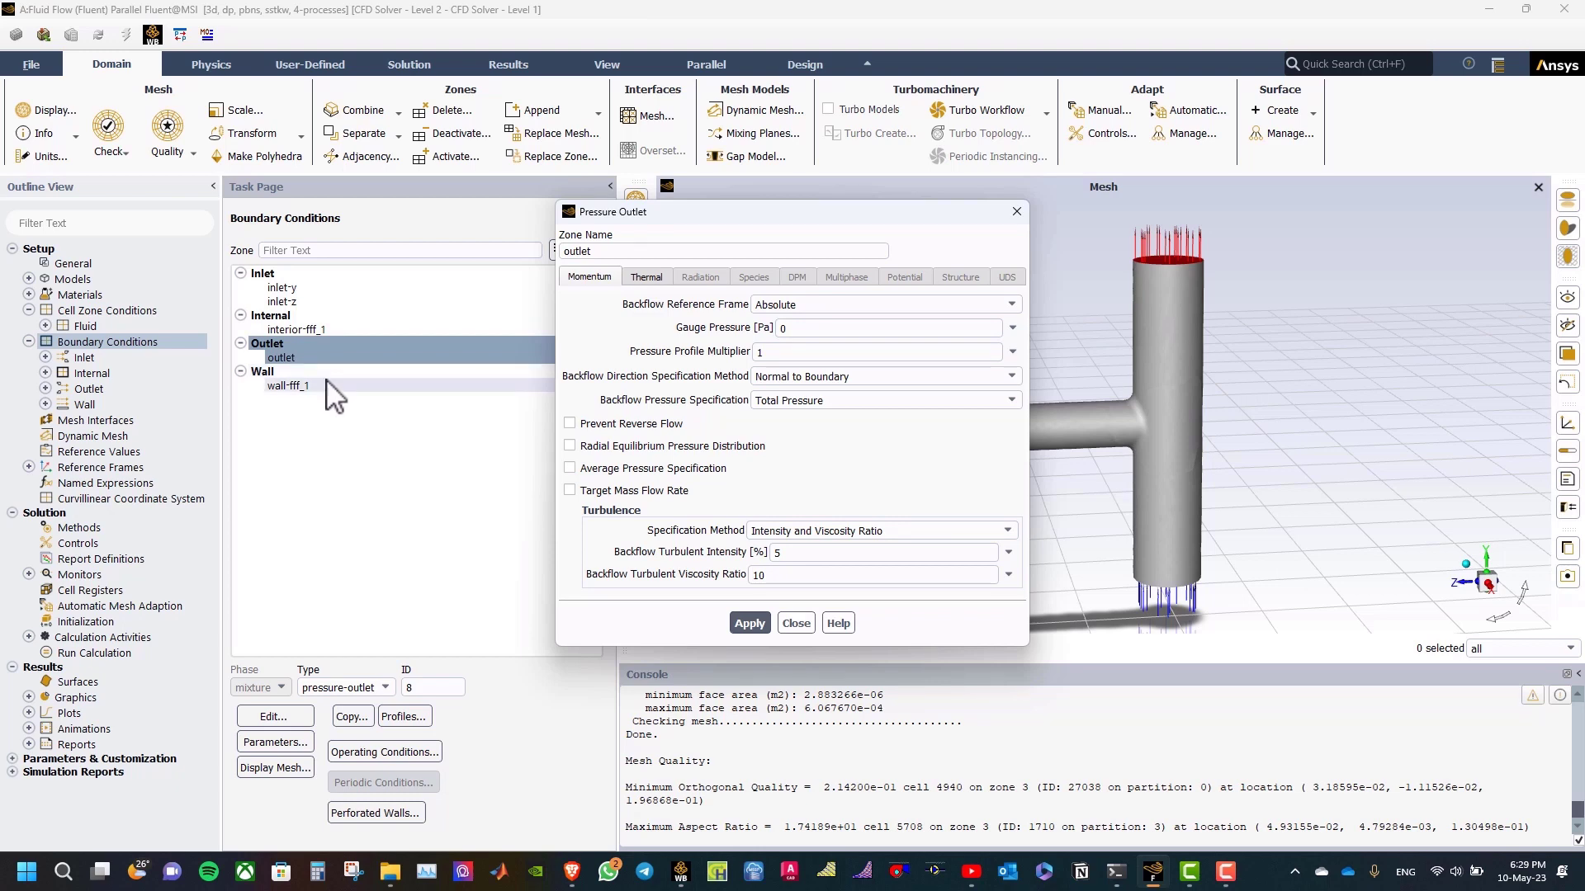
pyautogui.click(796, 623)
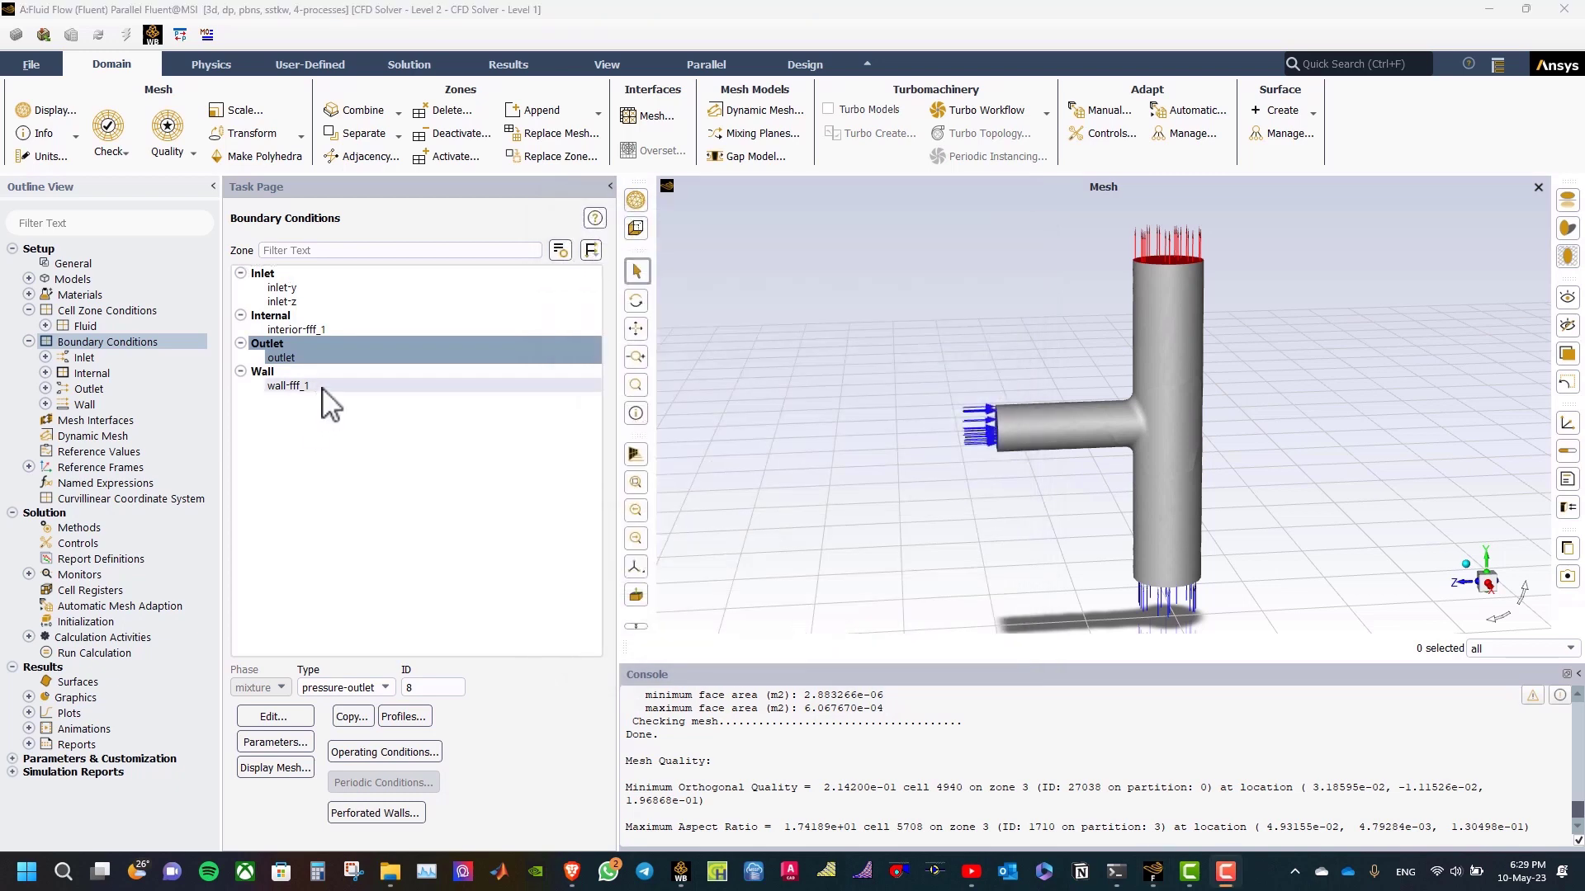
pyautogui.click(289, 386)
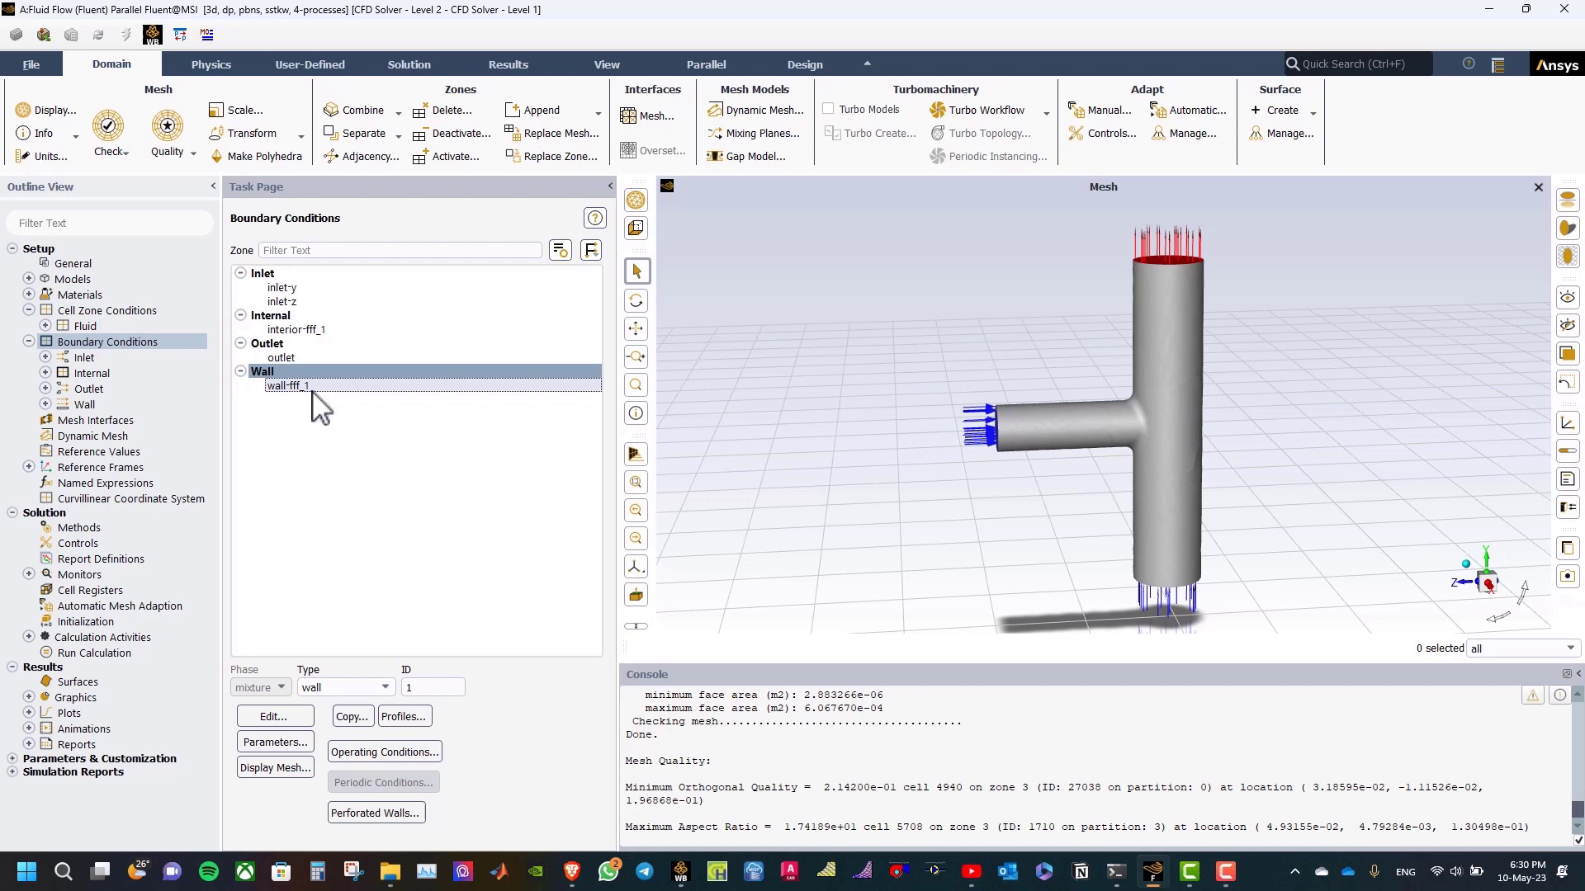
pyautogui.doubleClick(287, 387)
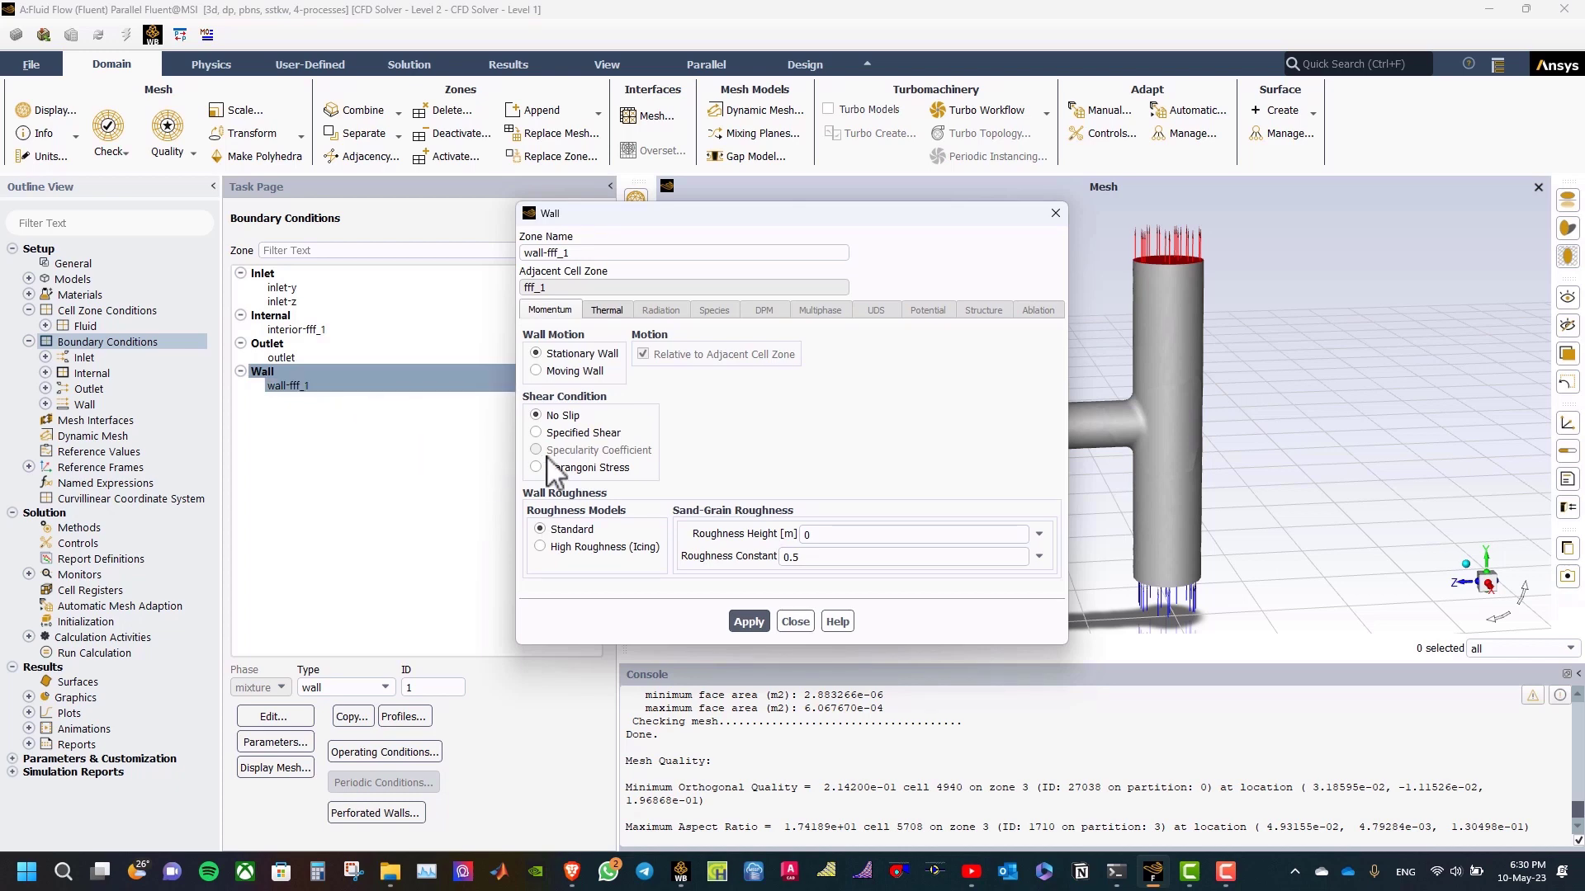
pyautogui.click(618, 311)
pyautogui.click(568, 312)
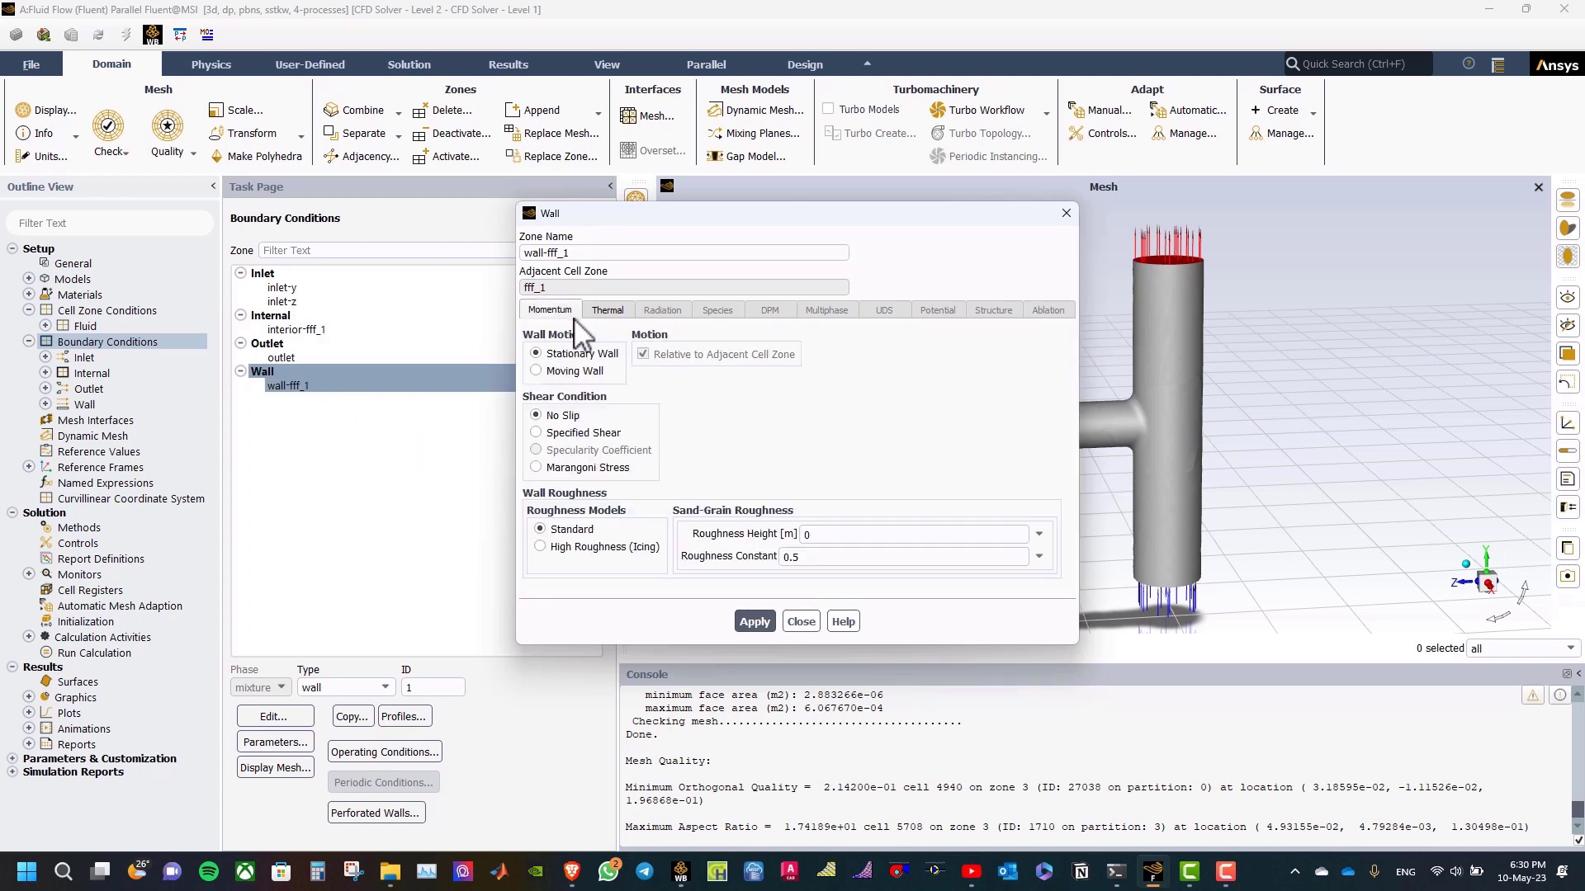
pyautogui.click(794, 622)
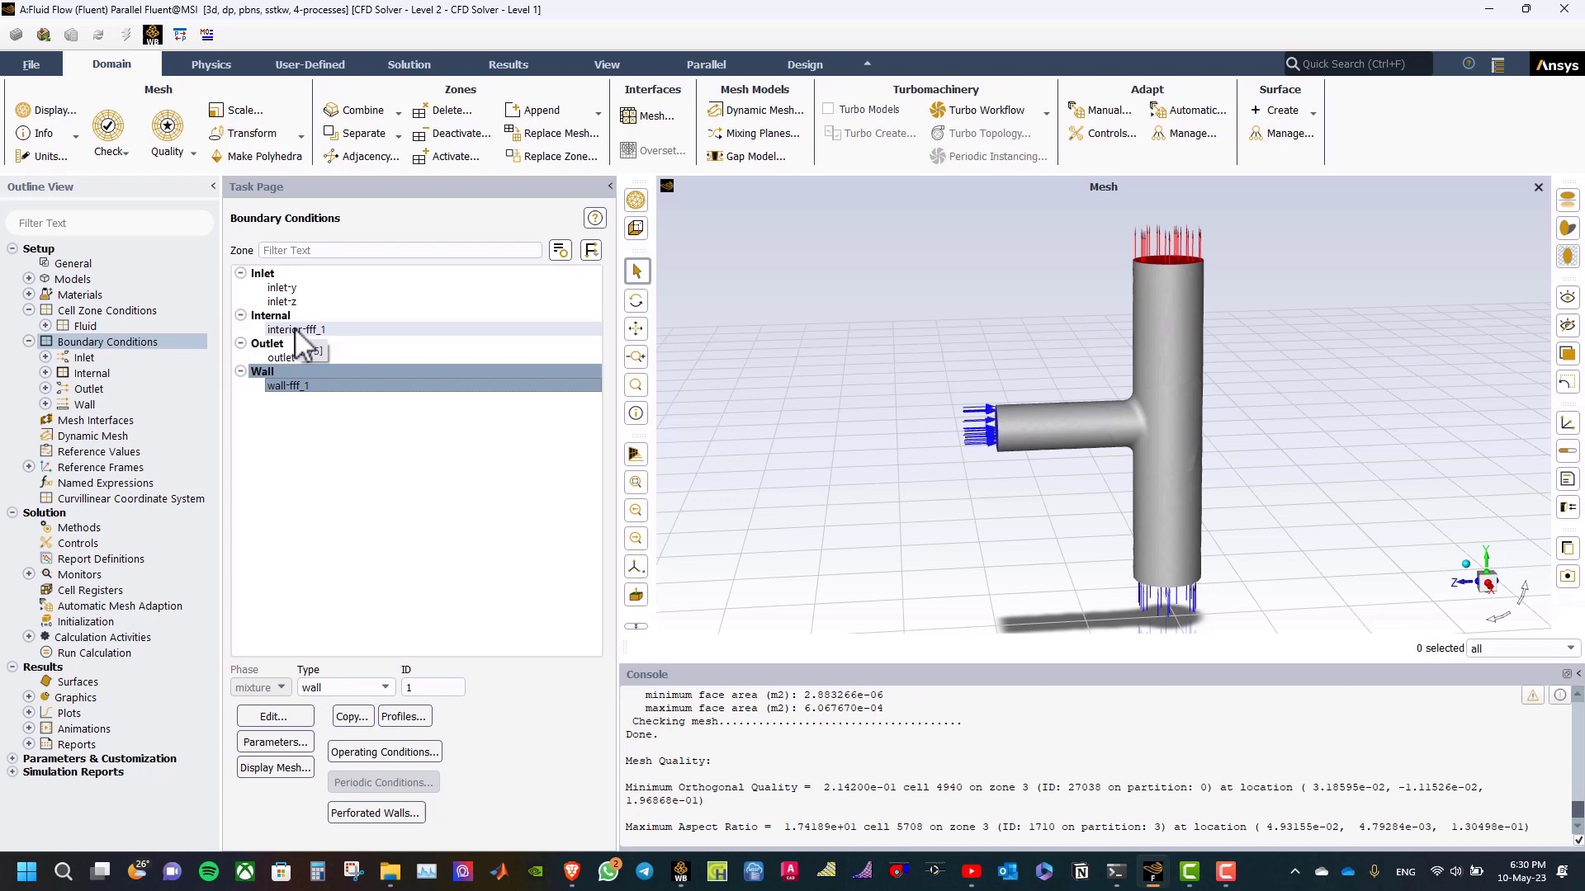
# Start a new surface report definition of type Uniformity Index - Area Weighted and name it outlet-monitor.
pyautogui.click(409, 66)
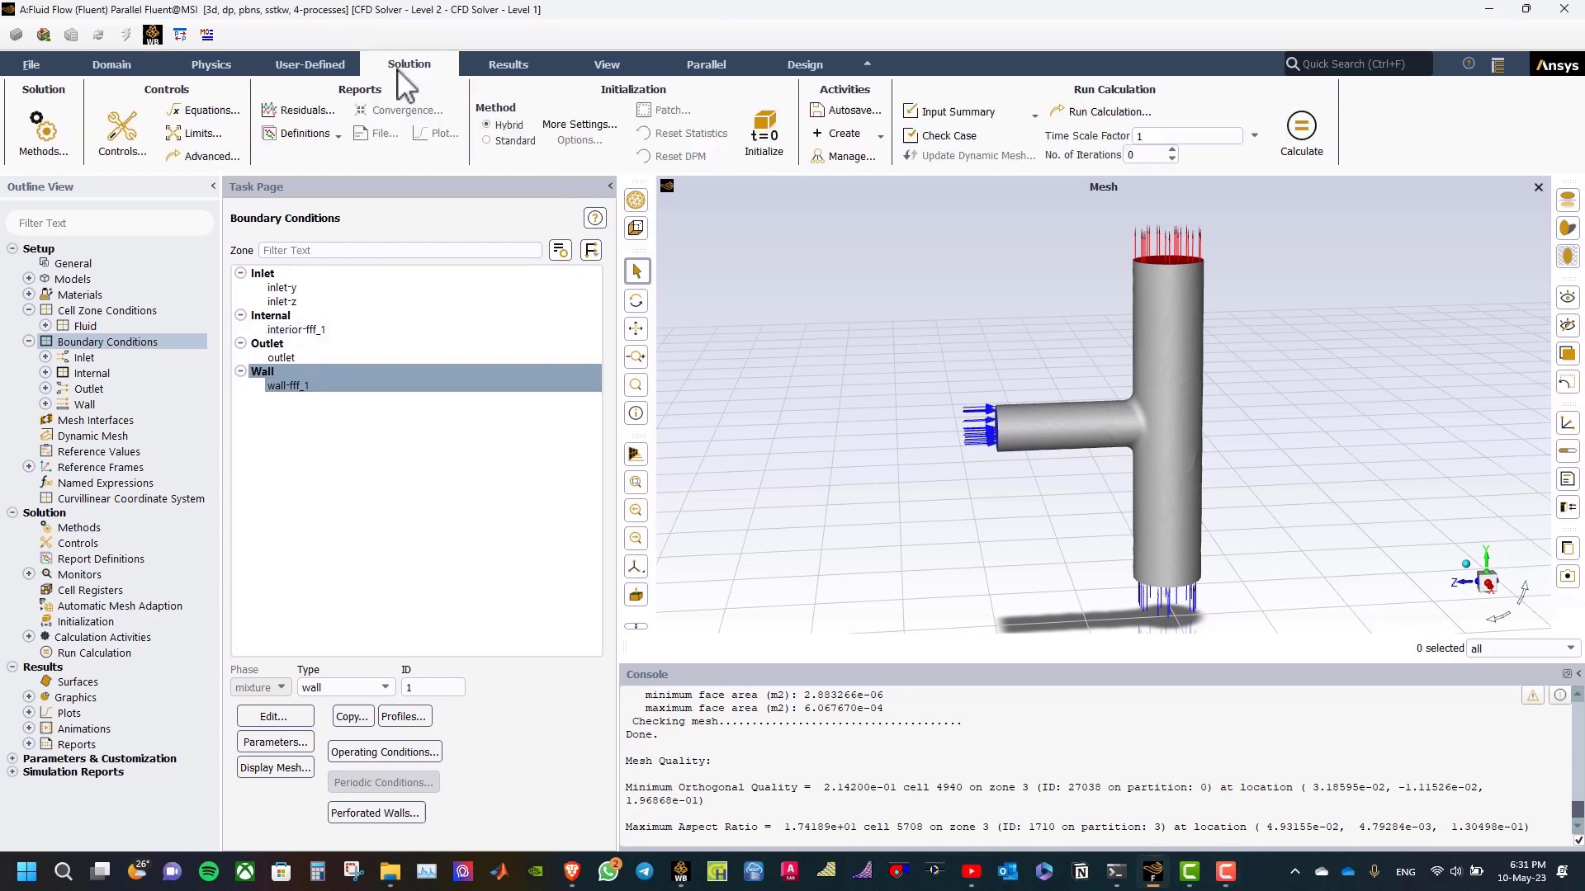
pyautogui.click(320, 134)
pyautogui.moveTo(305, 180)
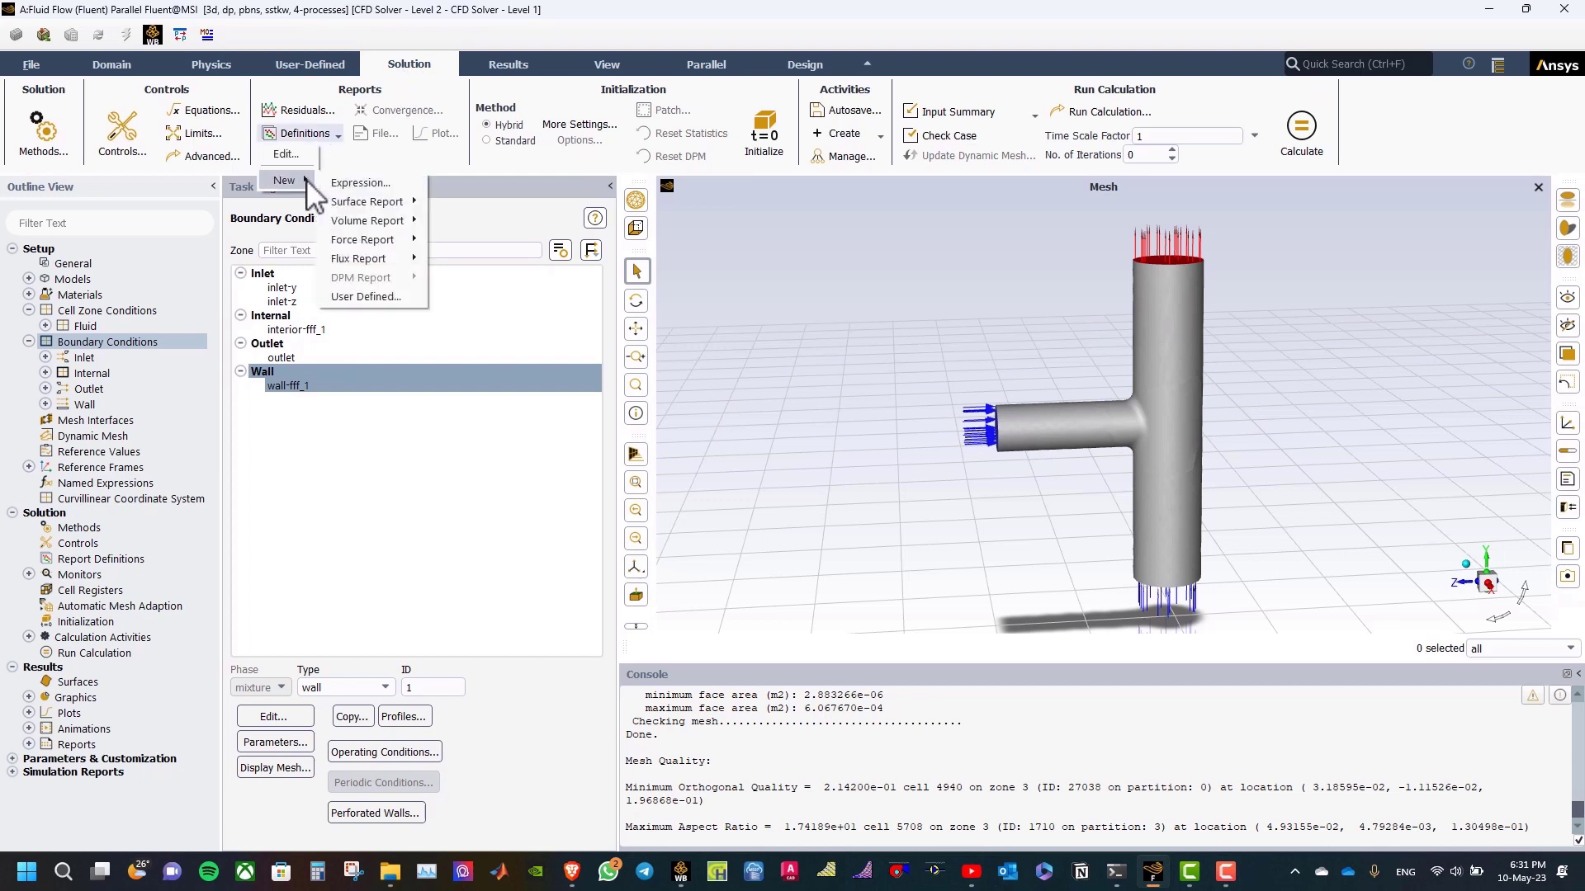
pyautogui.moveTo(388, 202)
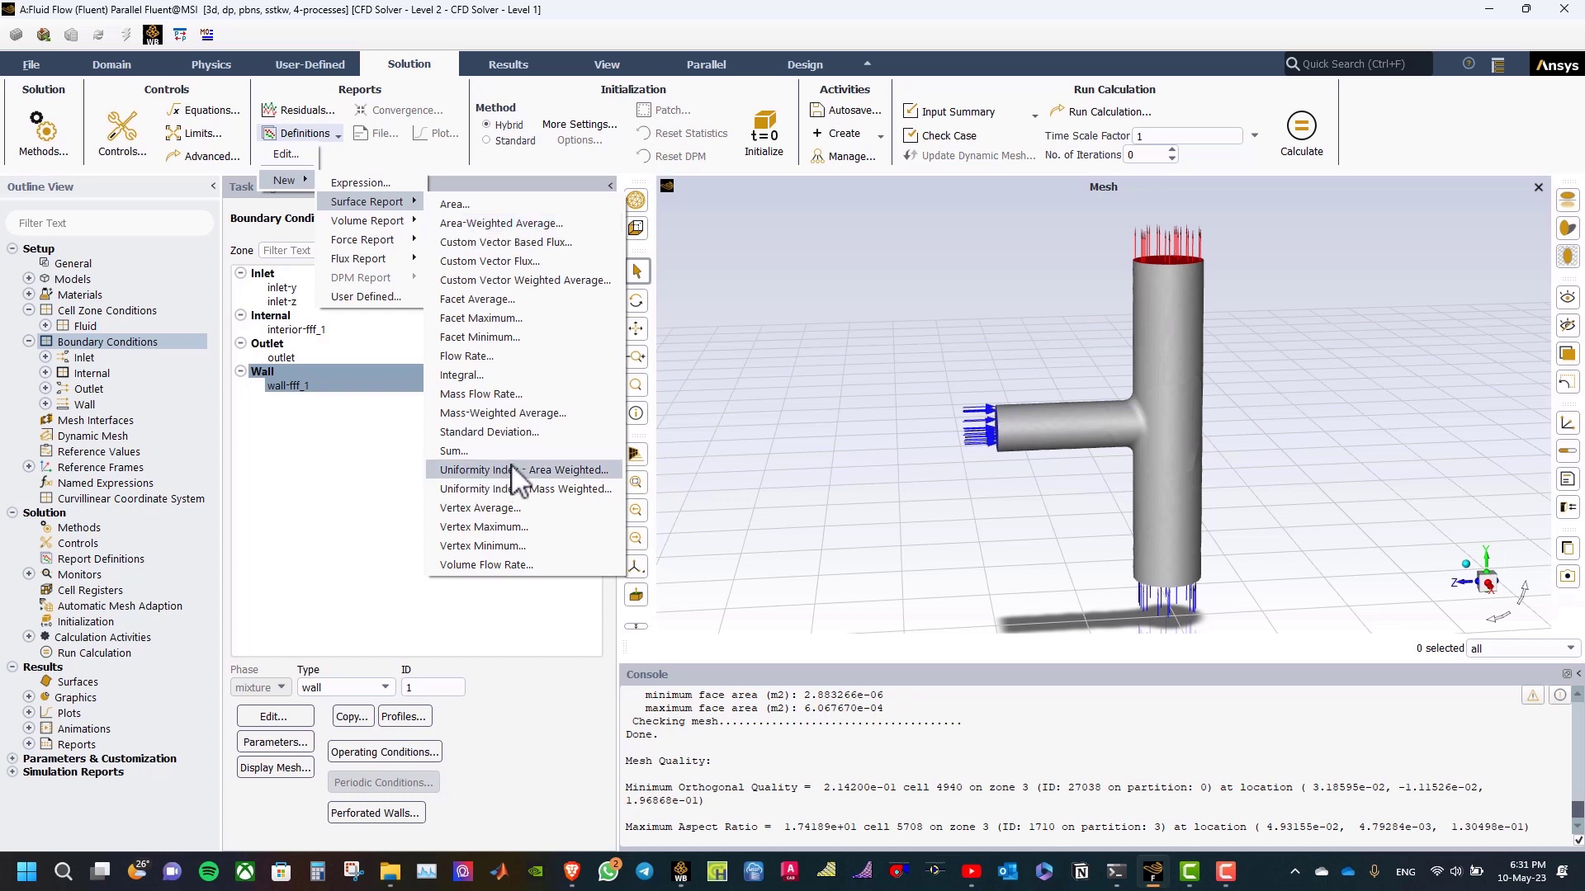
pyautogui.click(573, 473)
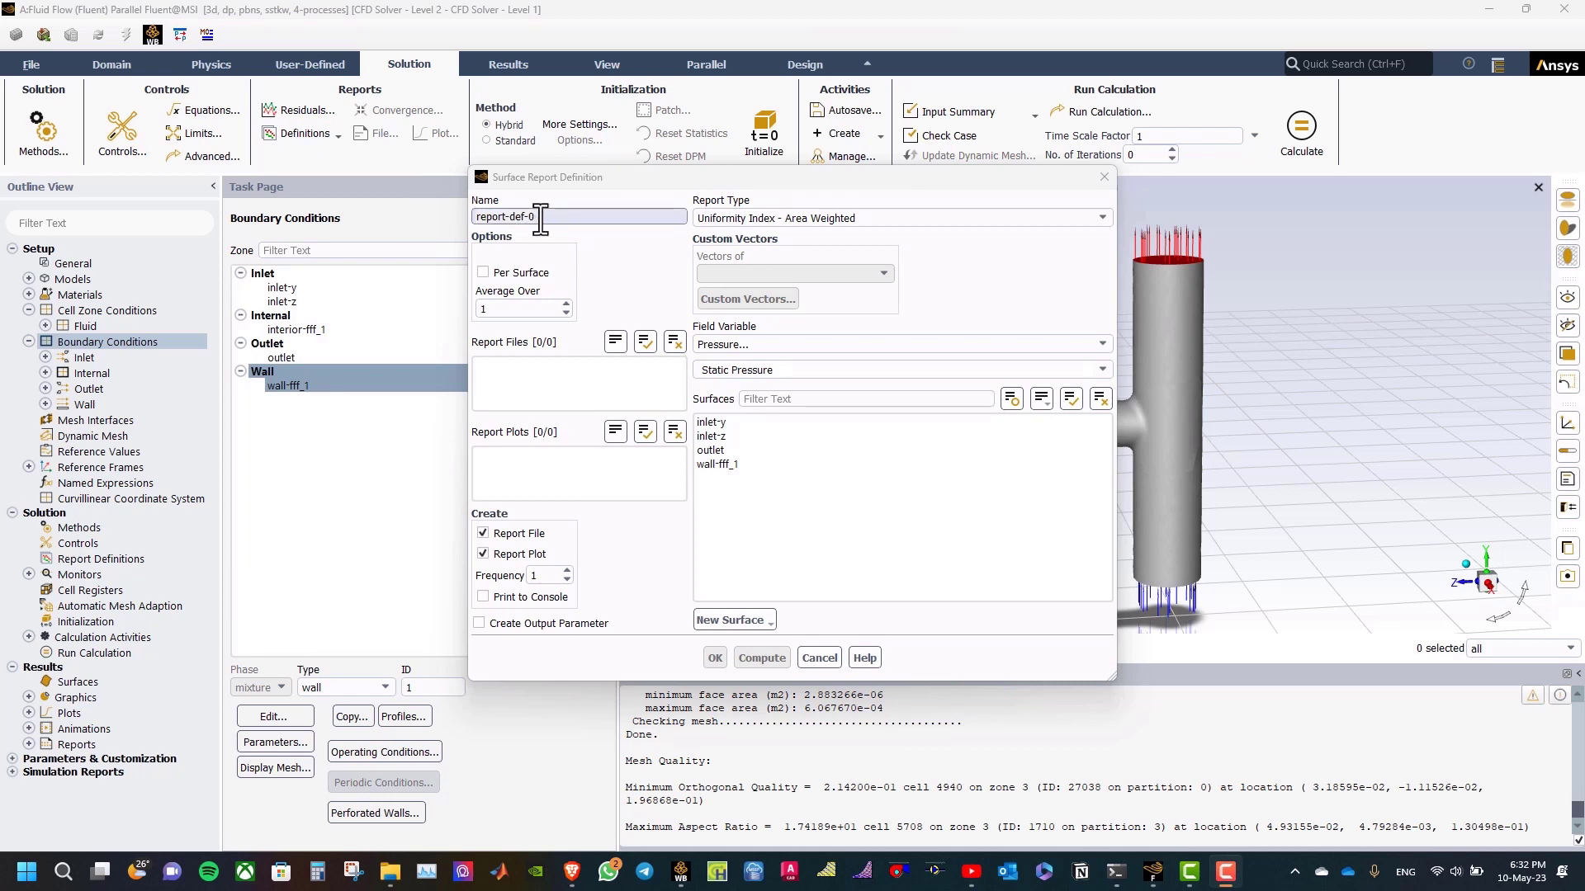
pyautogui.write('outlet-m')
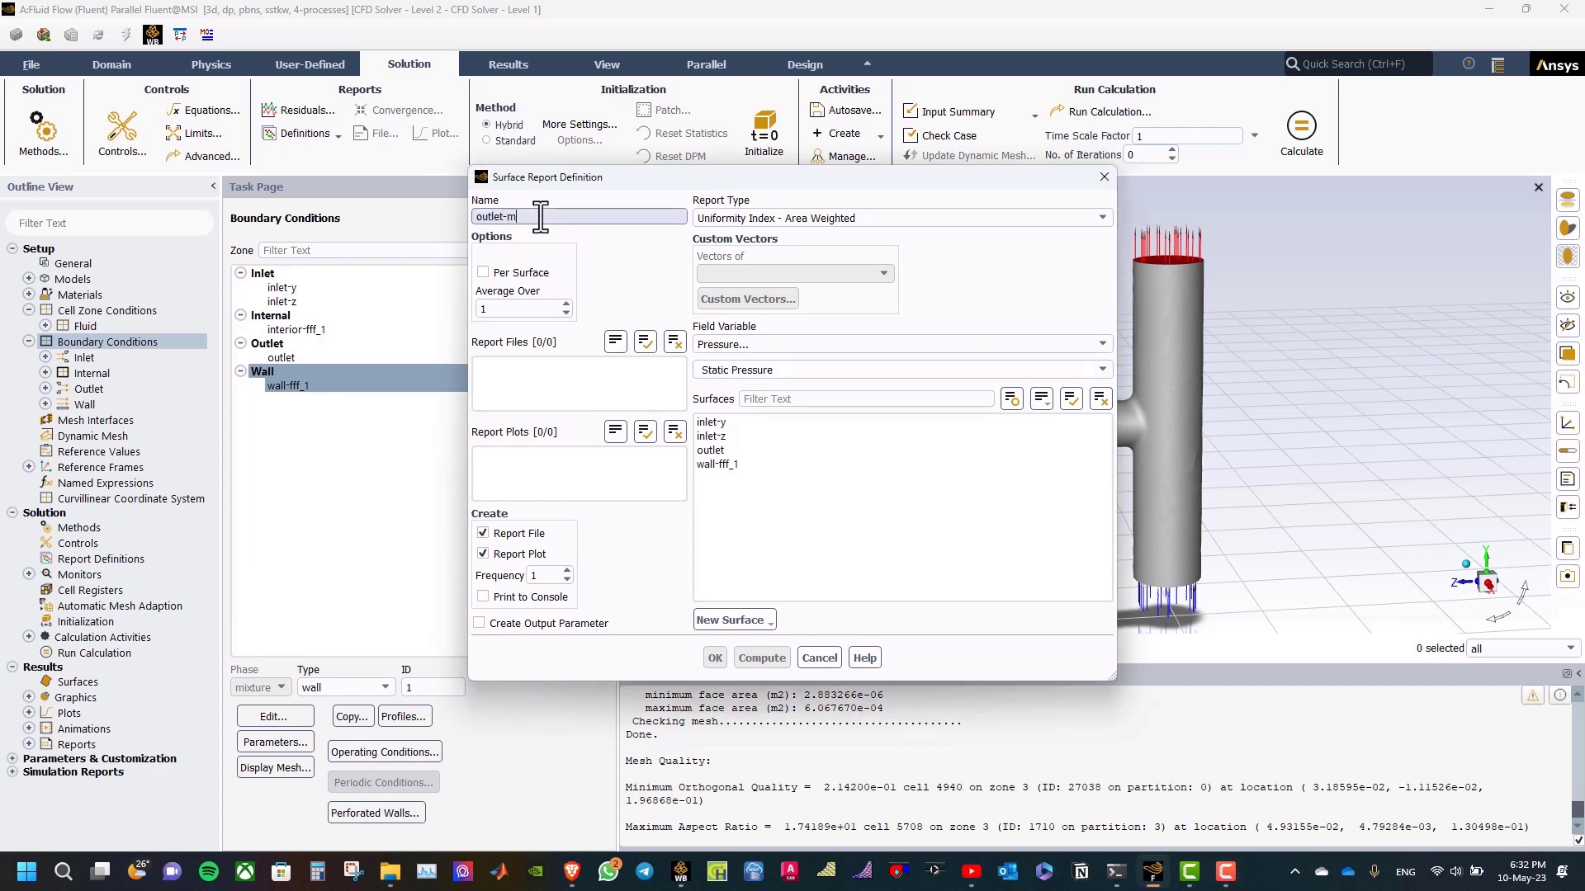
pyautogui.write('onitor')
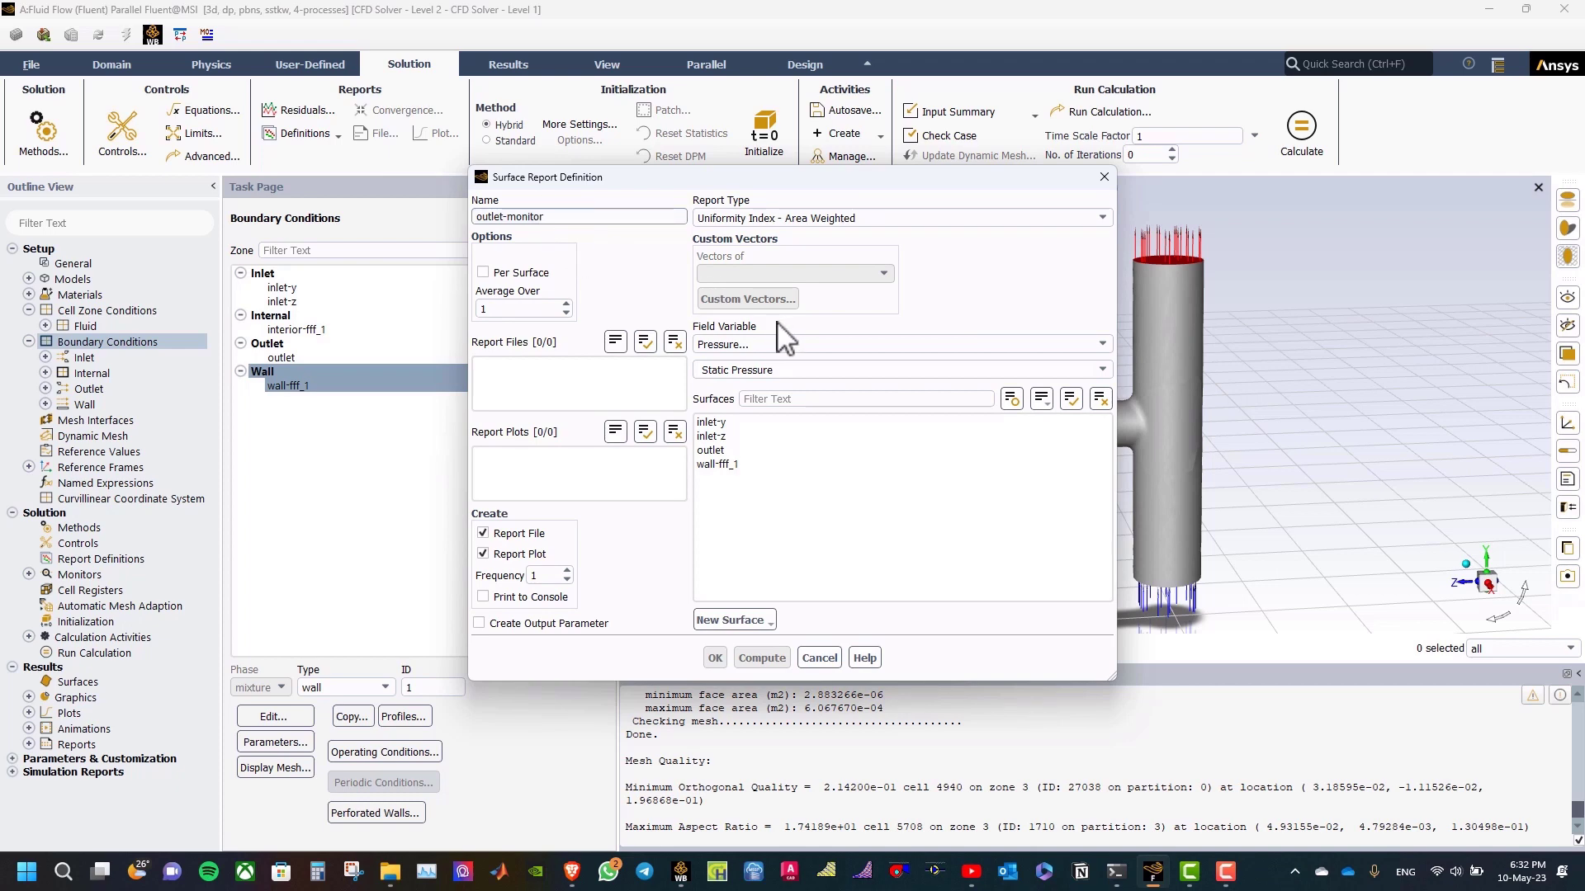
# Have the report monitor Static Temperature on the outlet surface, with printing to the console enabled, and create it.
pyautogui.click(766, 343)
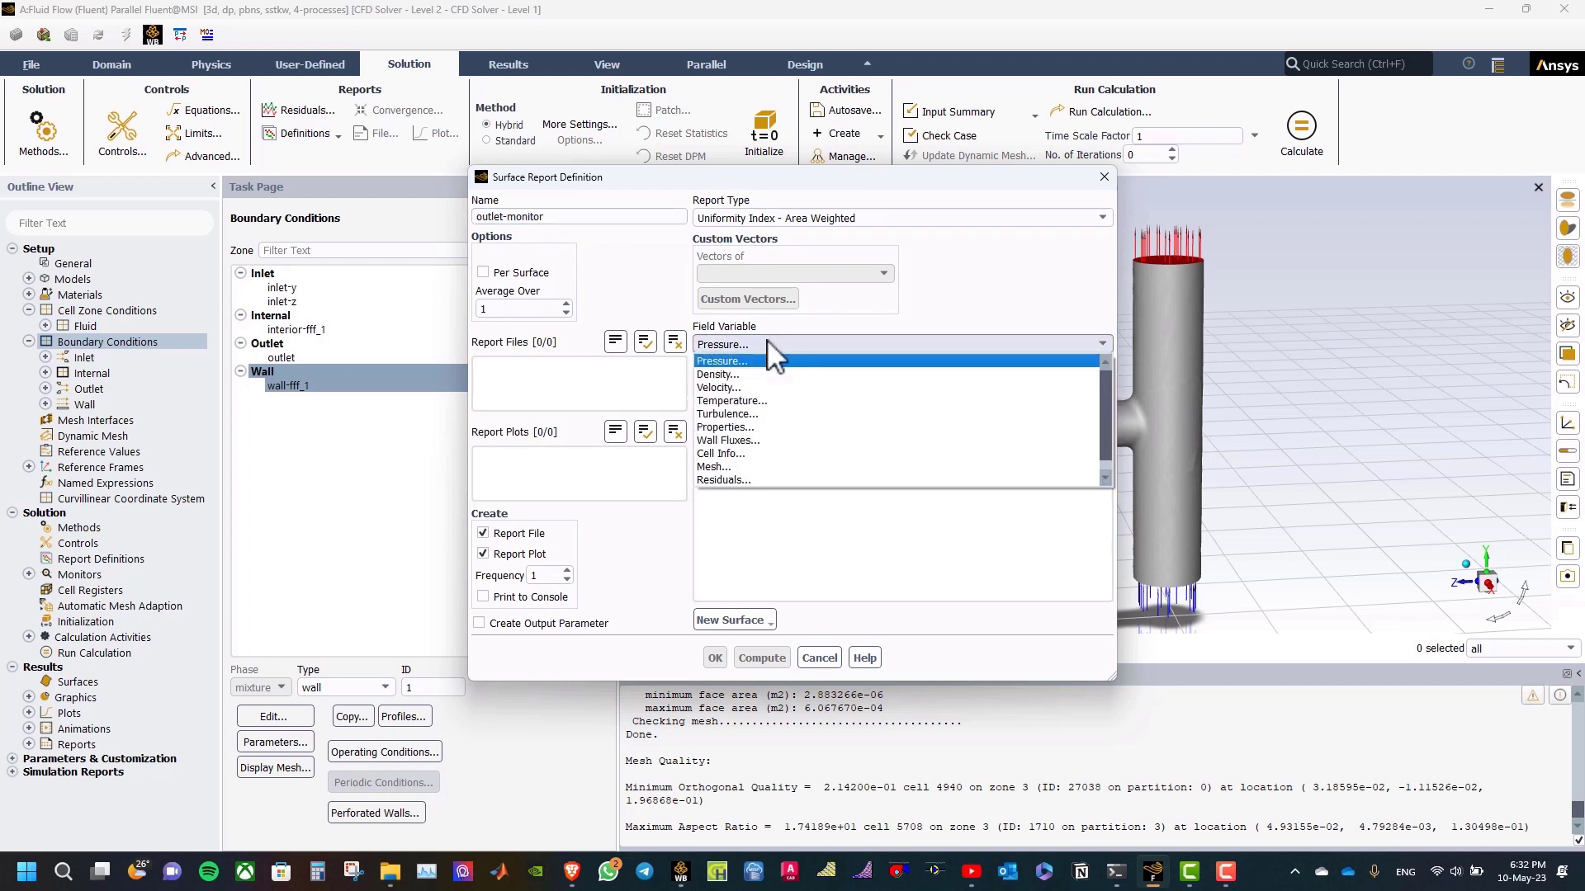
pyautogui.click(770, 400)
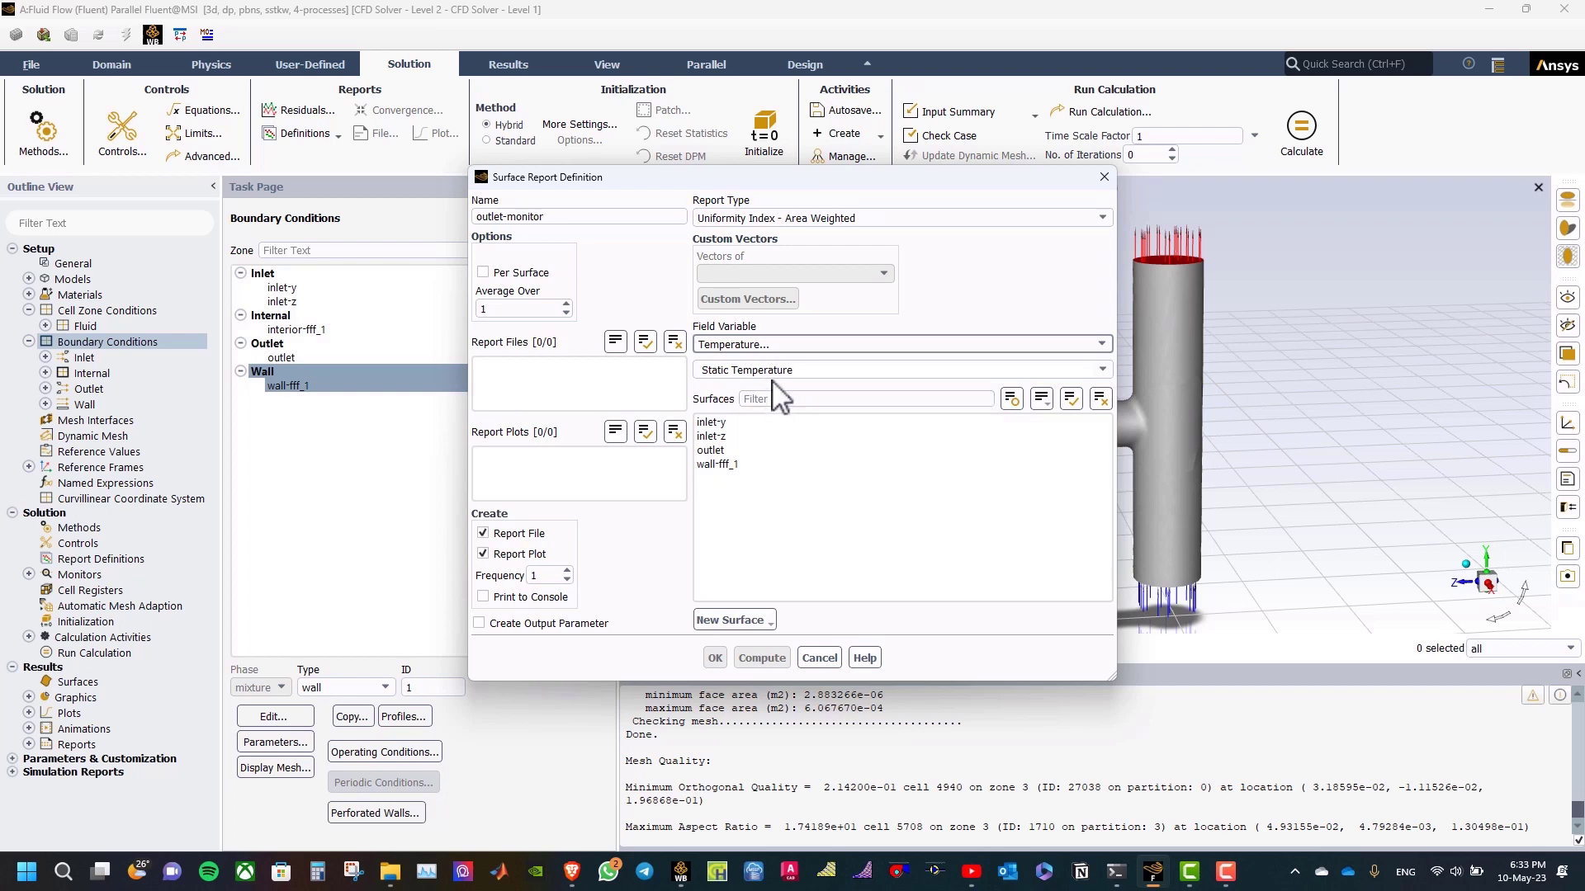
pyautogui.click(741, 450)
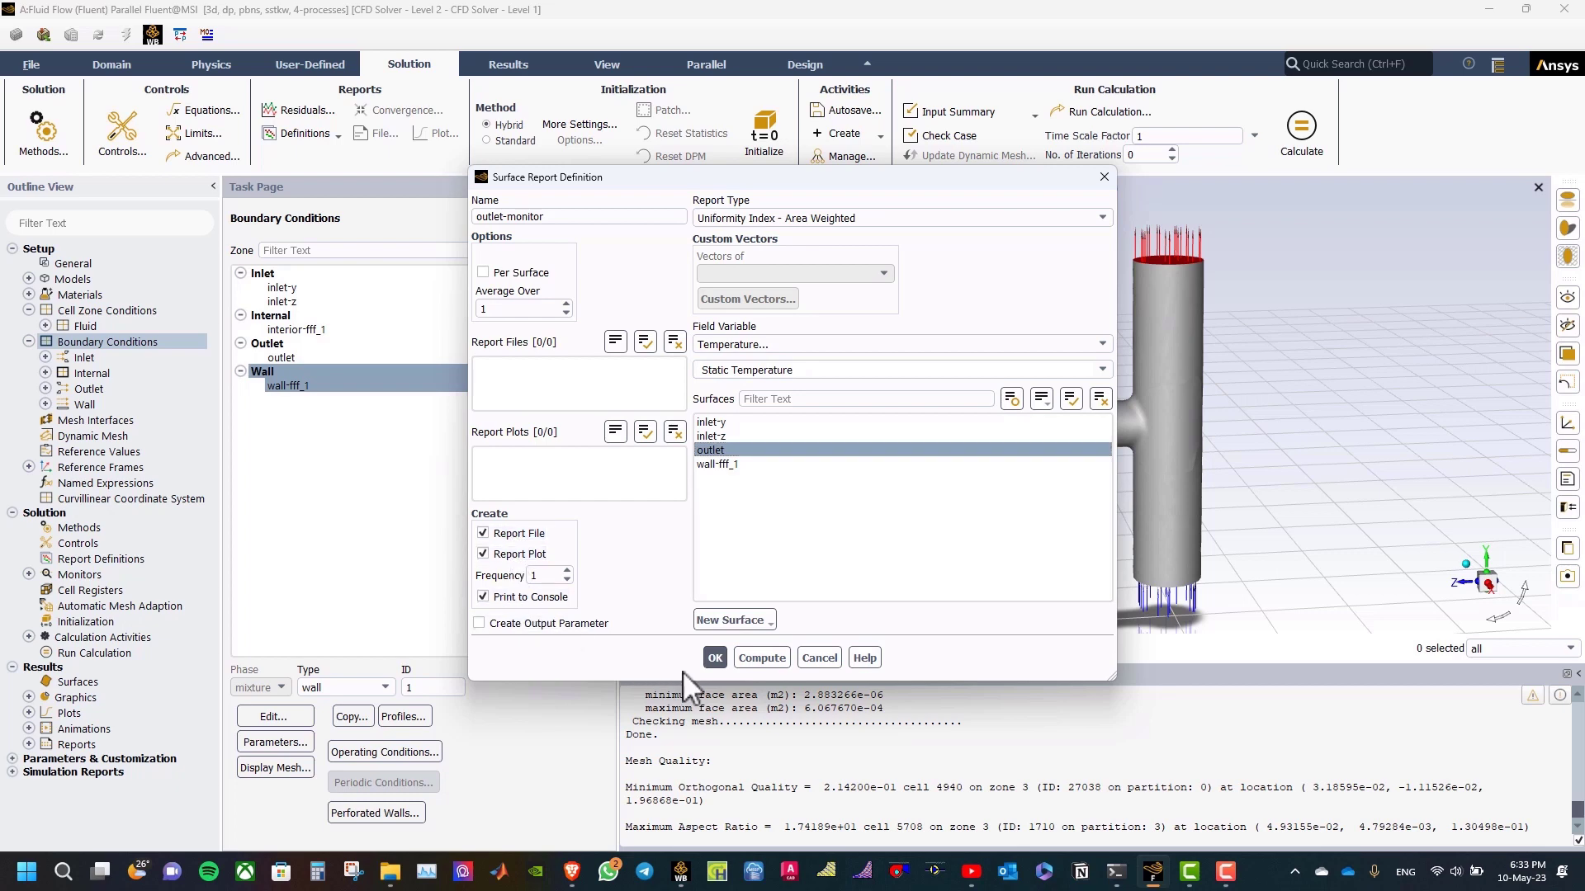
pyautogui.click(715, 658)
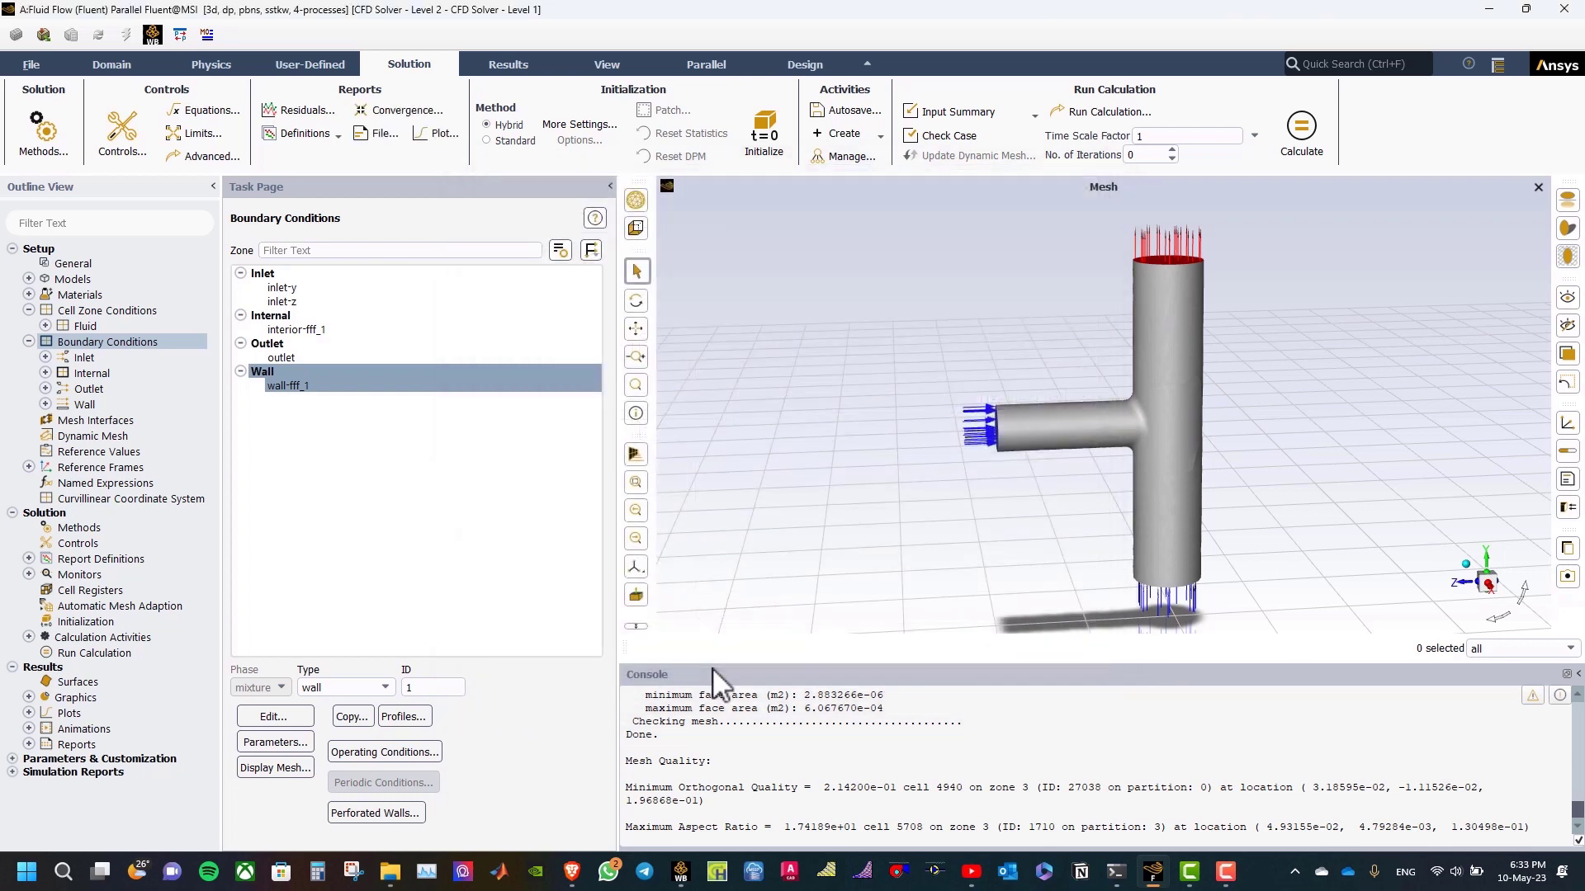
# Initialize the solution with hybrid initialization and run the calculation for 200 iterations.
pyautogui.click(87, 624)
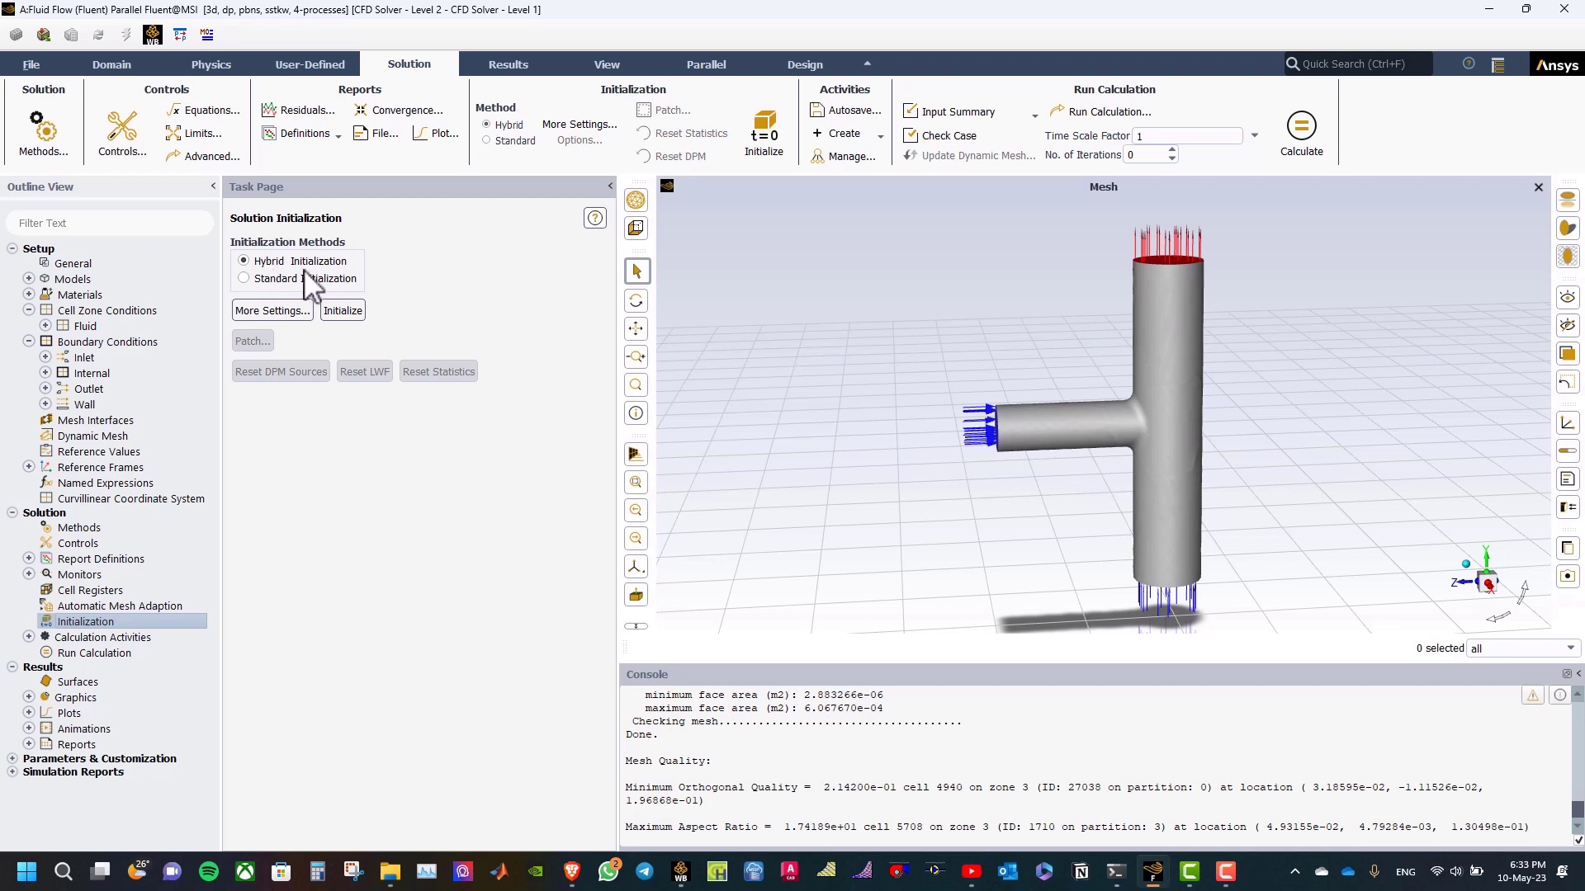
pyautogui.click(343, 310)
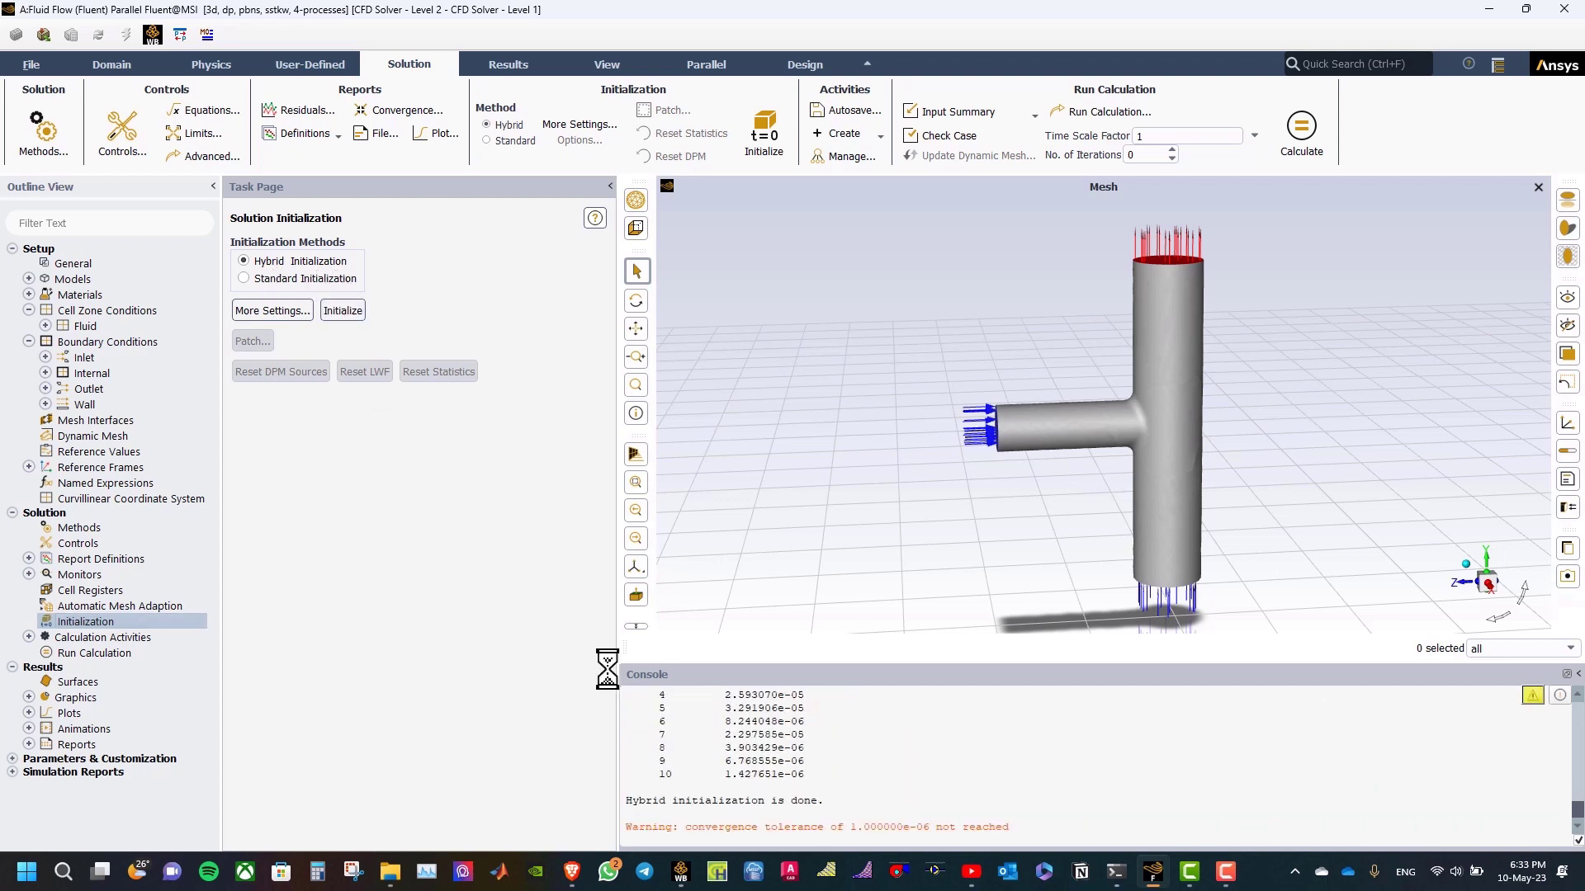
pyautogui.click(107, 653)
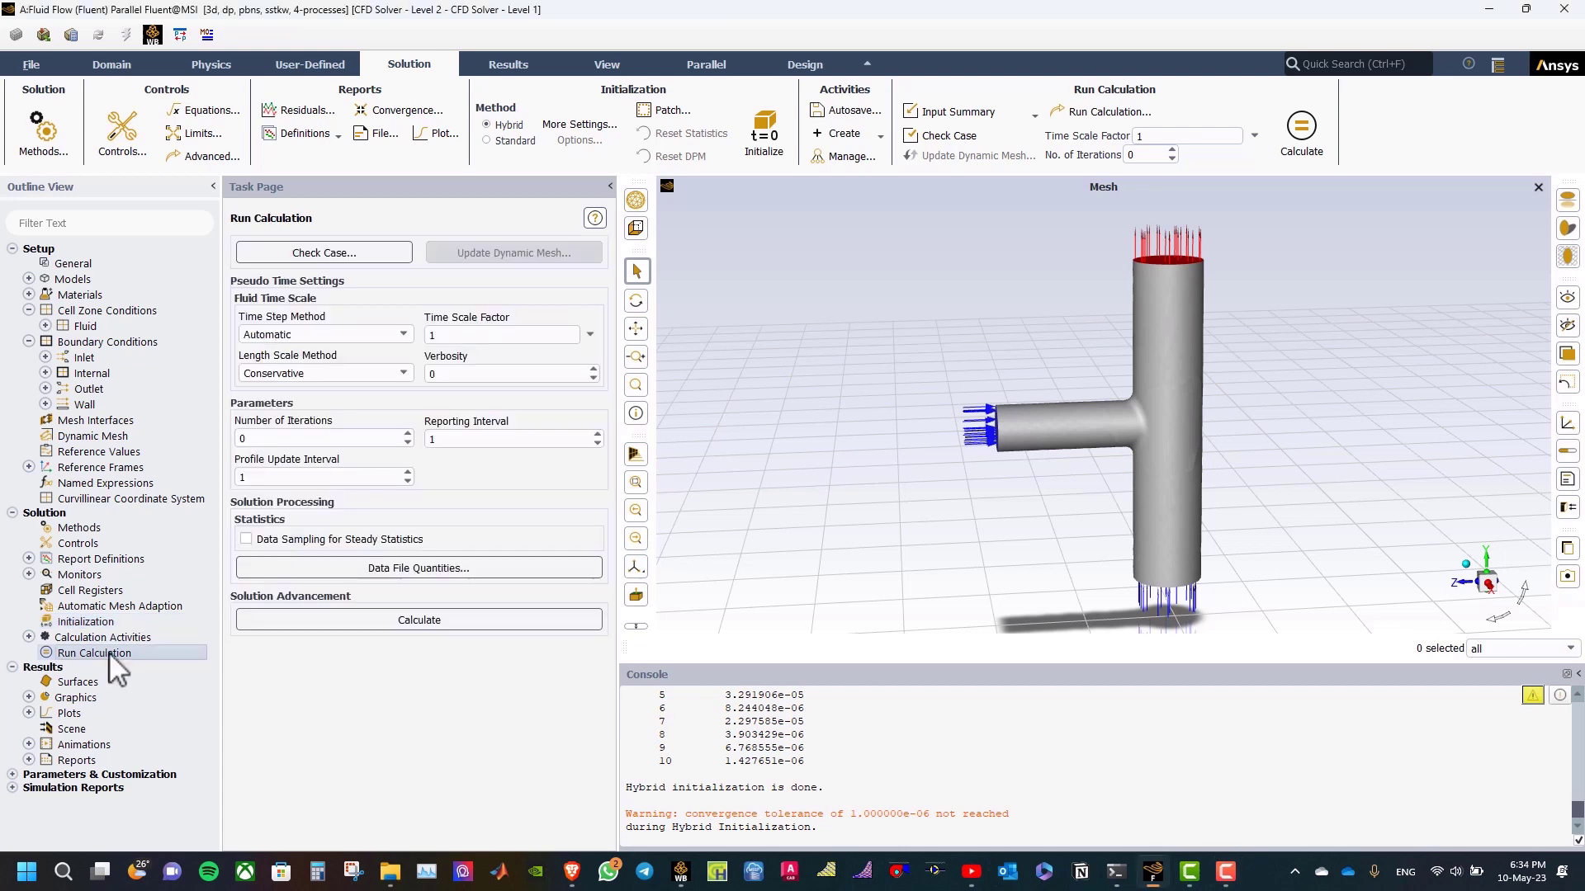
pyautogui.click(254, 439)
pyautogui.doubleClick(279, 444)
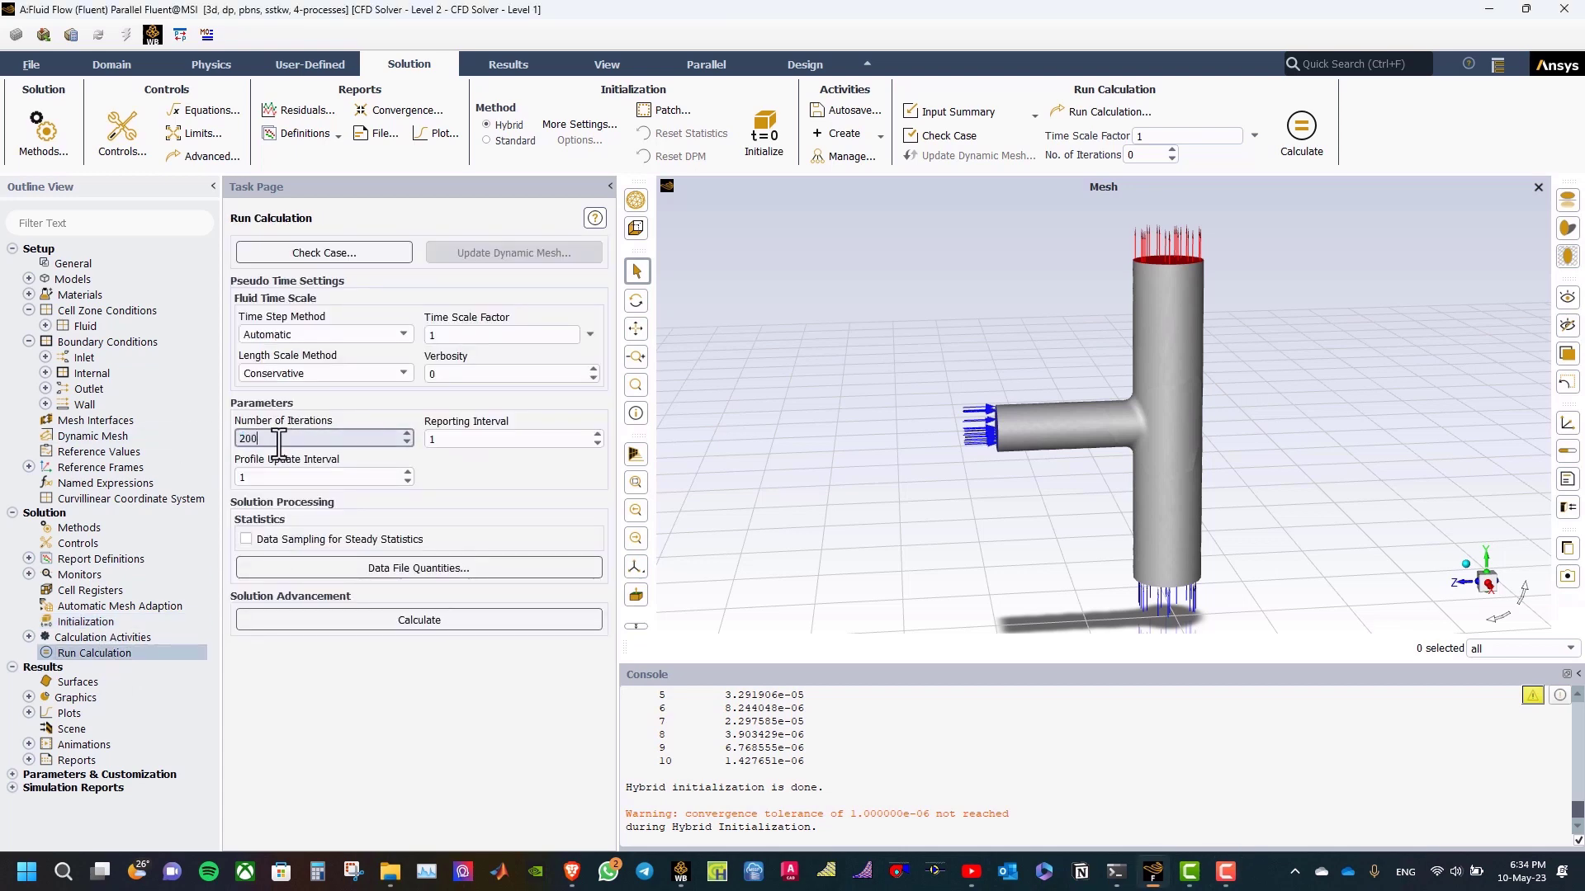
pyautogui.click(395, 623)
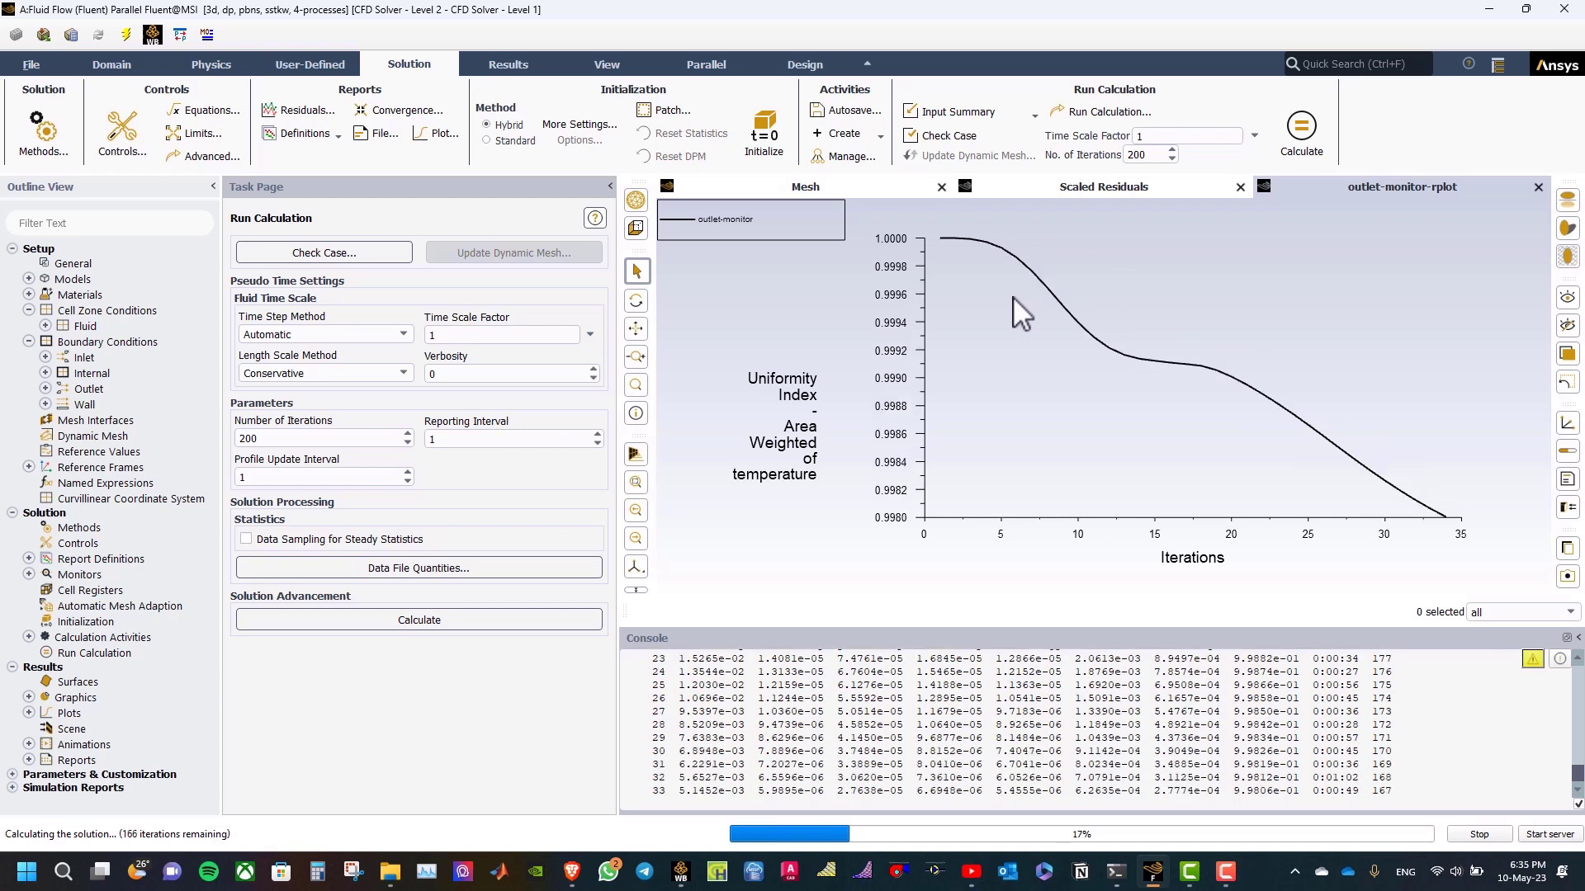
# Review the scaled residuals plot, the outlet-monitor plot and the console output for convergence.
pyautogui.click(1111, 189)
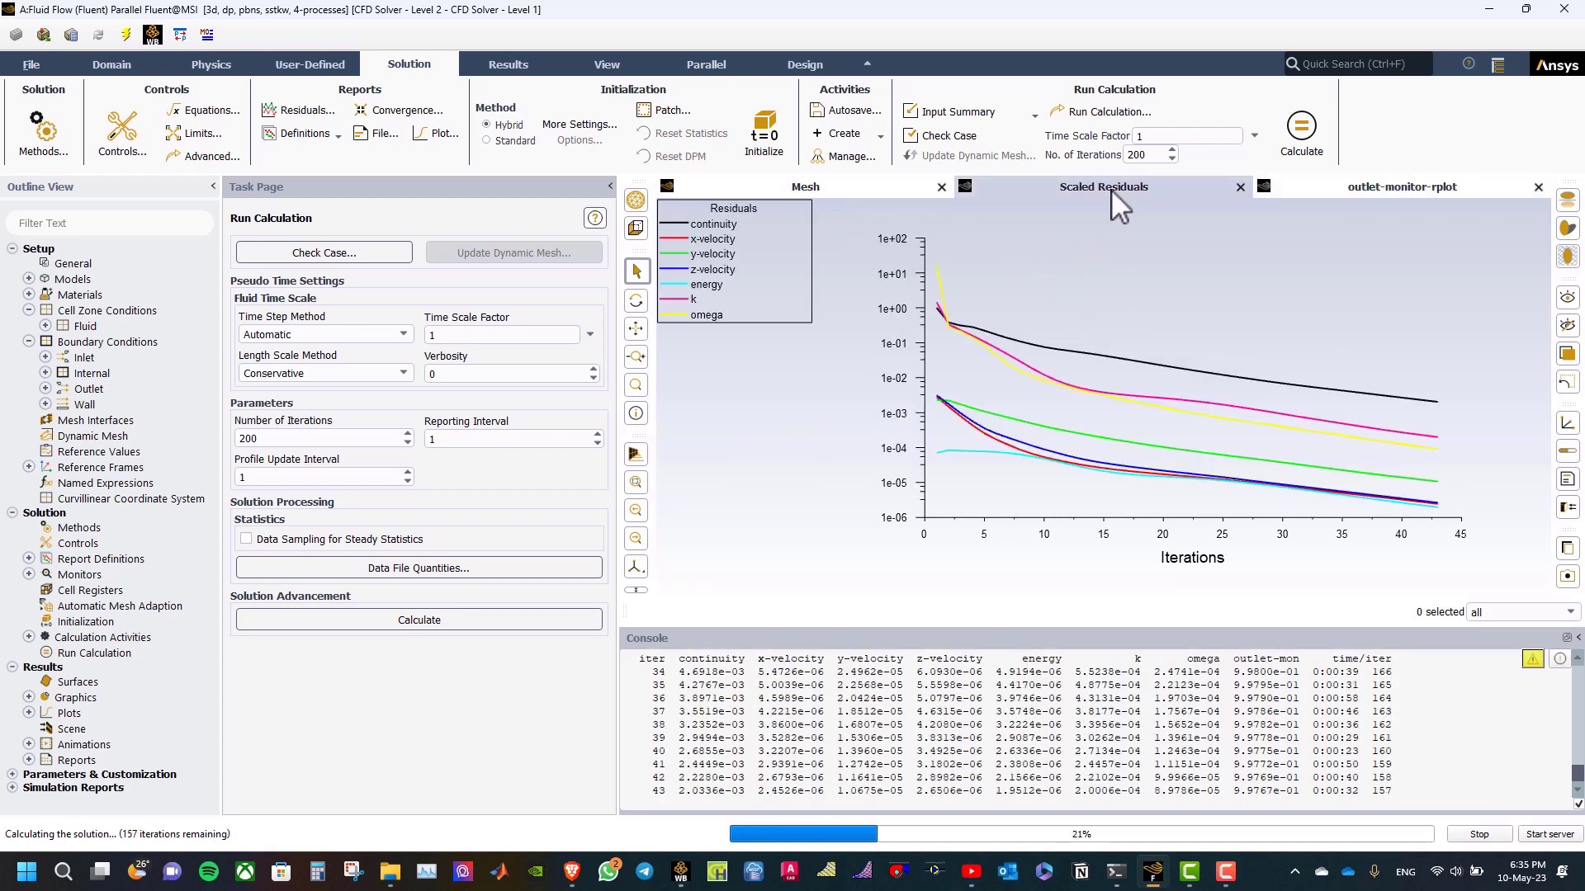
pyautogui.click(1326, 196)
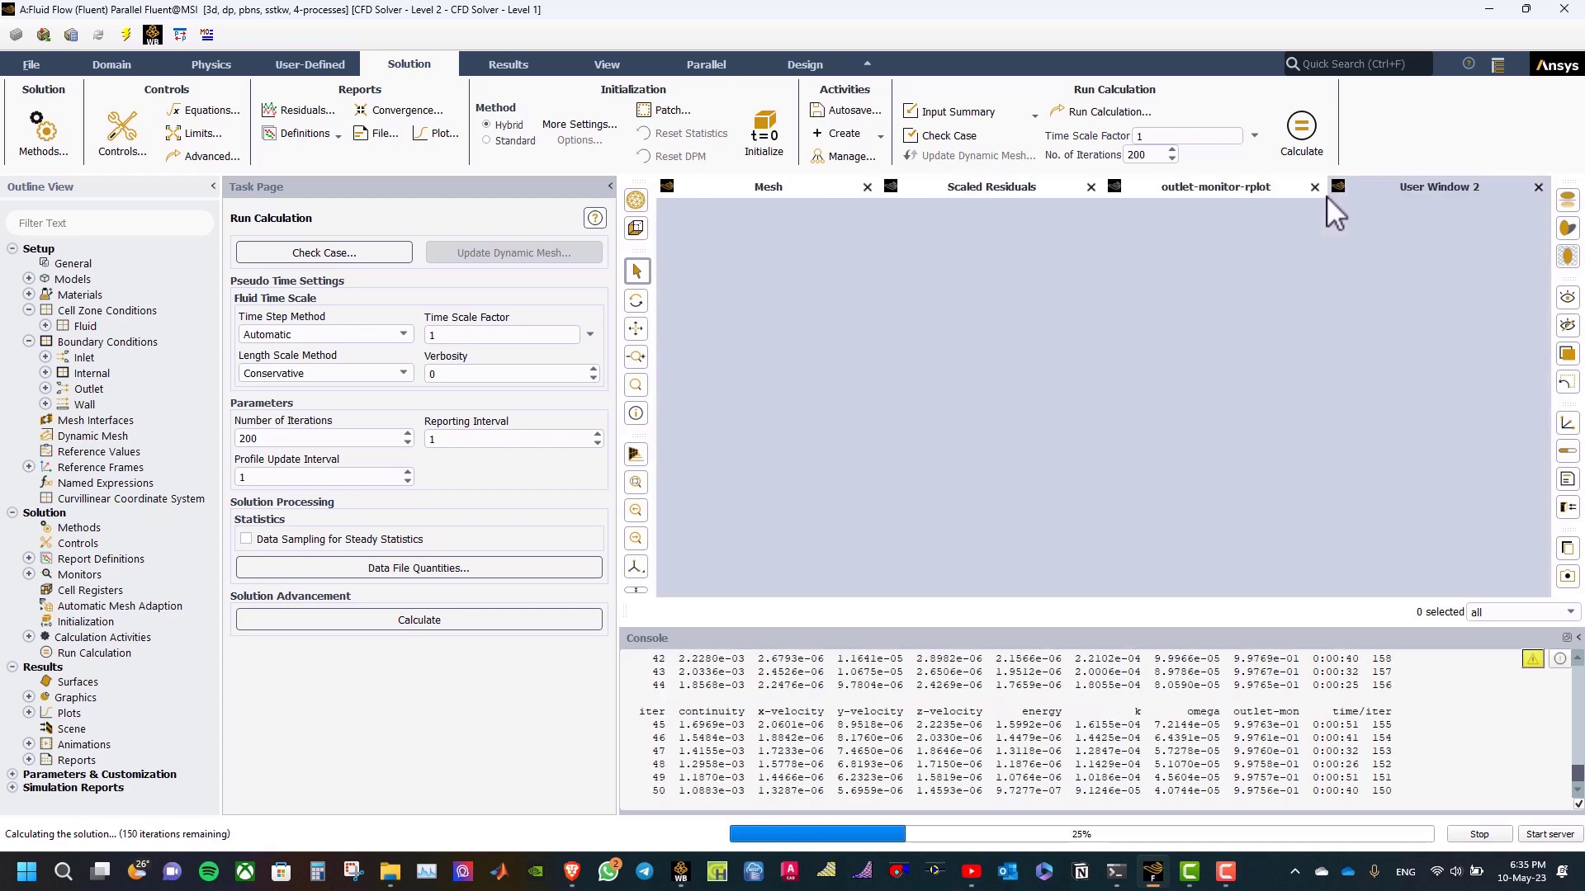
pyautogui.click(843, 450)
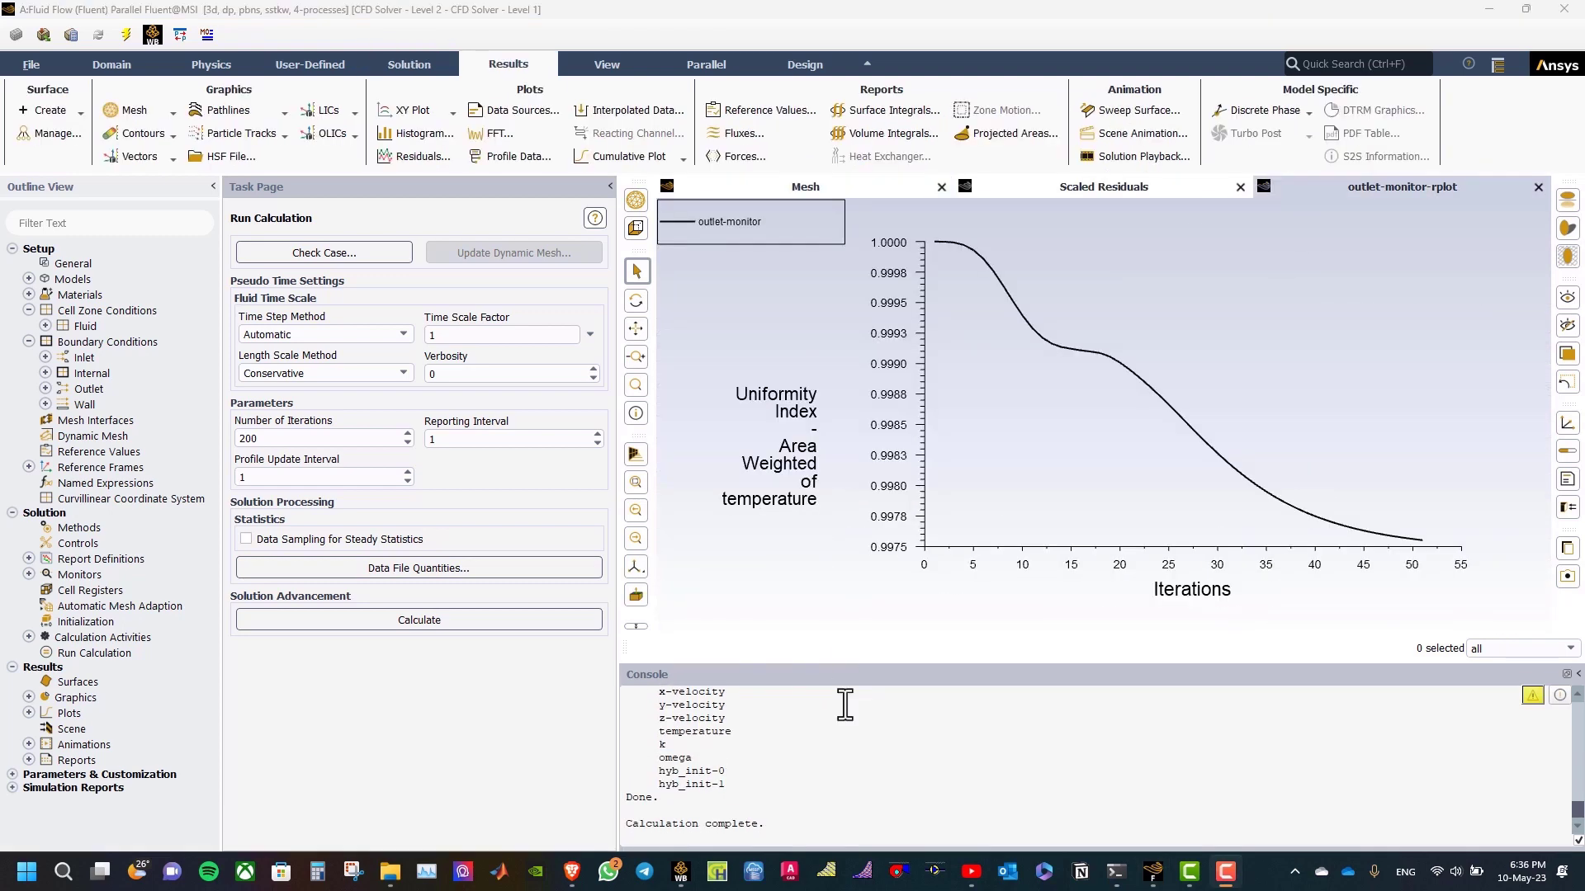
pyautogui.scroll(4, 826, 764)
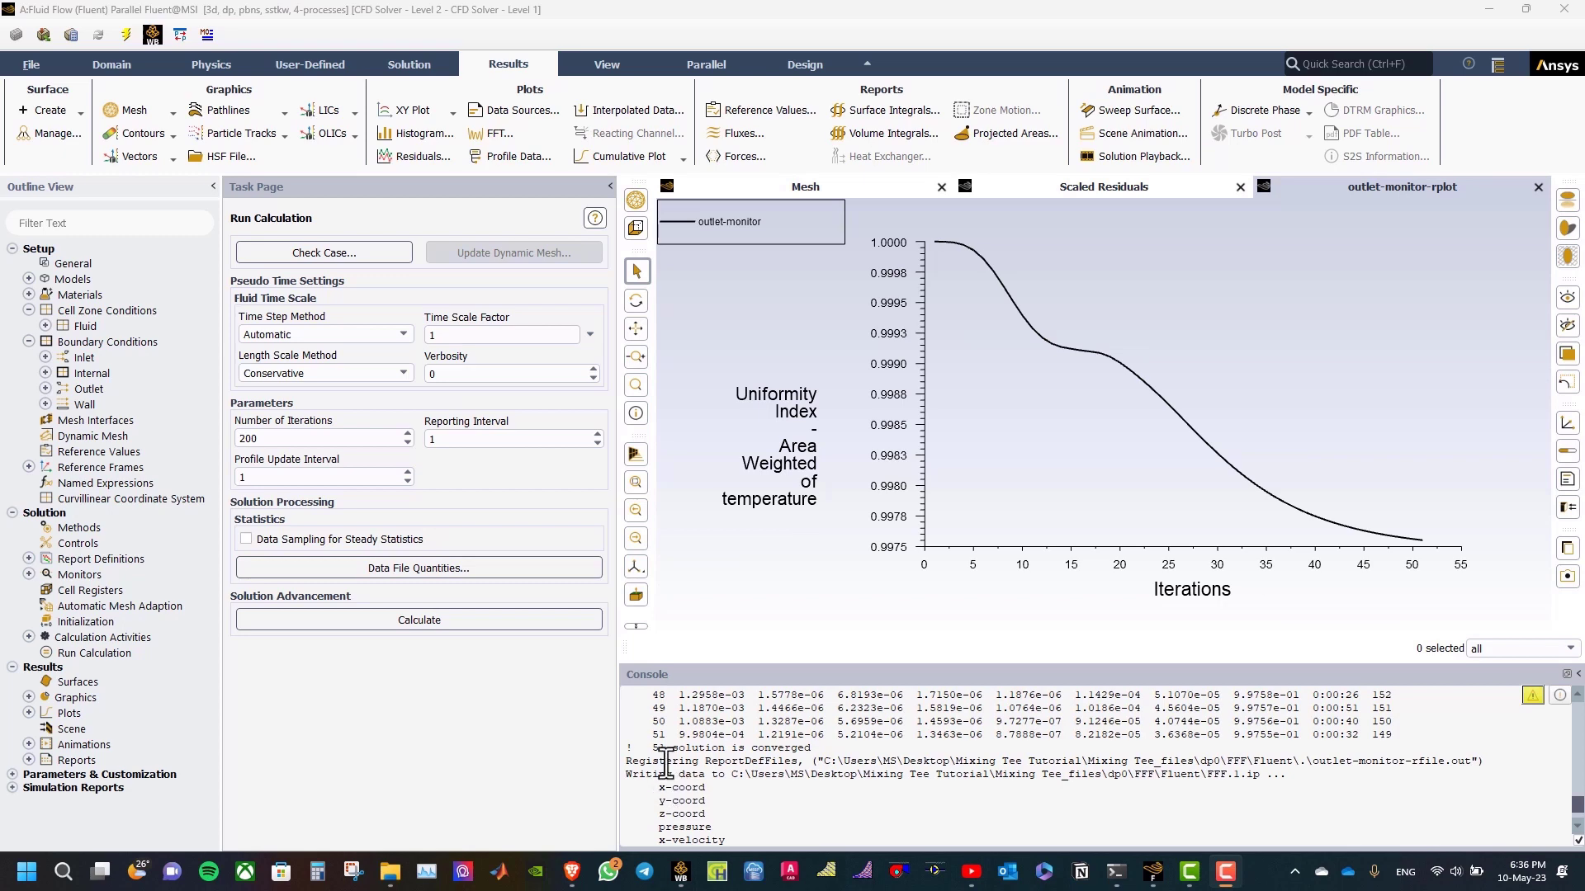
pyautogui.scroll(-2, 668, 761)
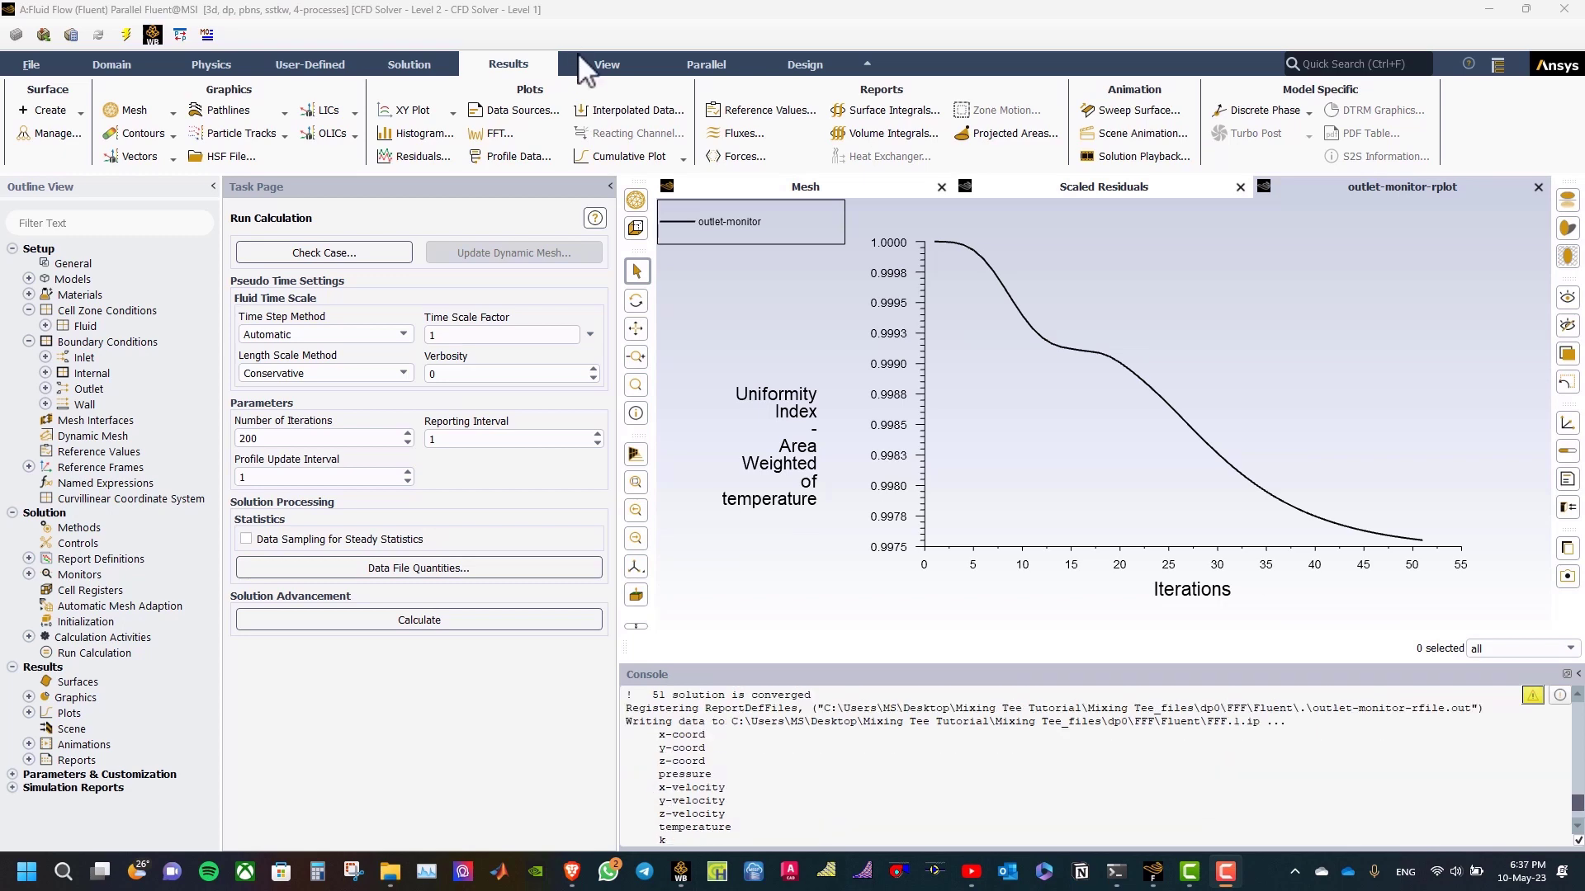
# Compute a mass flow rate flux report for inlet-y, inlet-z and outlet to check the mass balance.
pyautogui.click(742, 133)
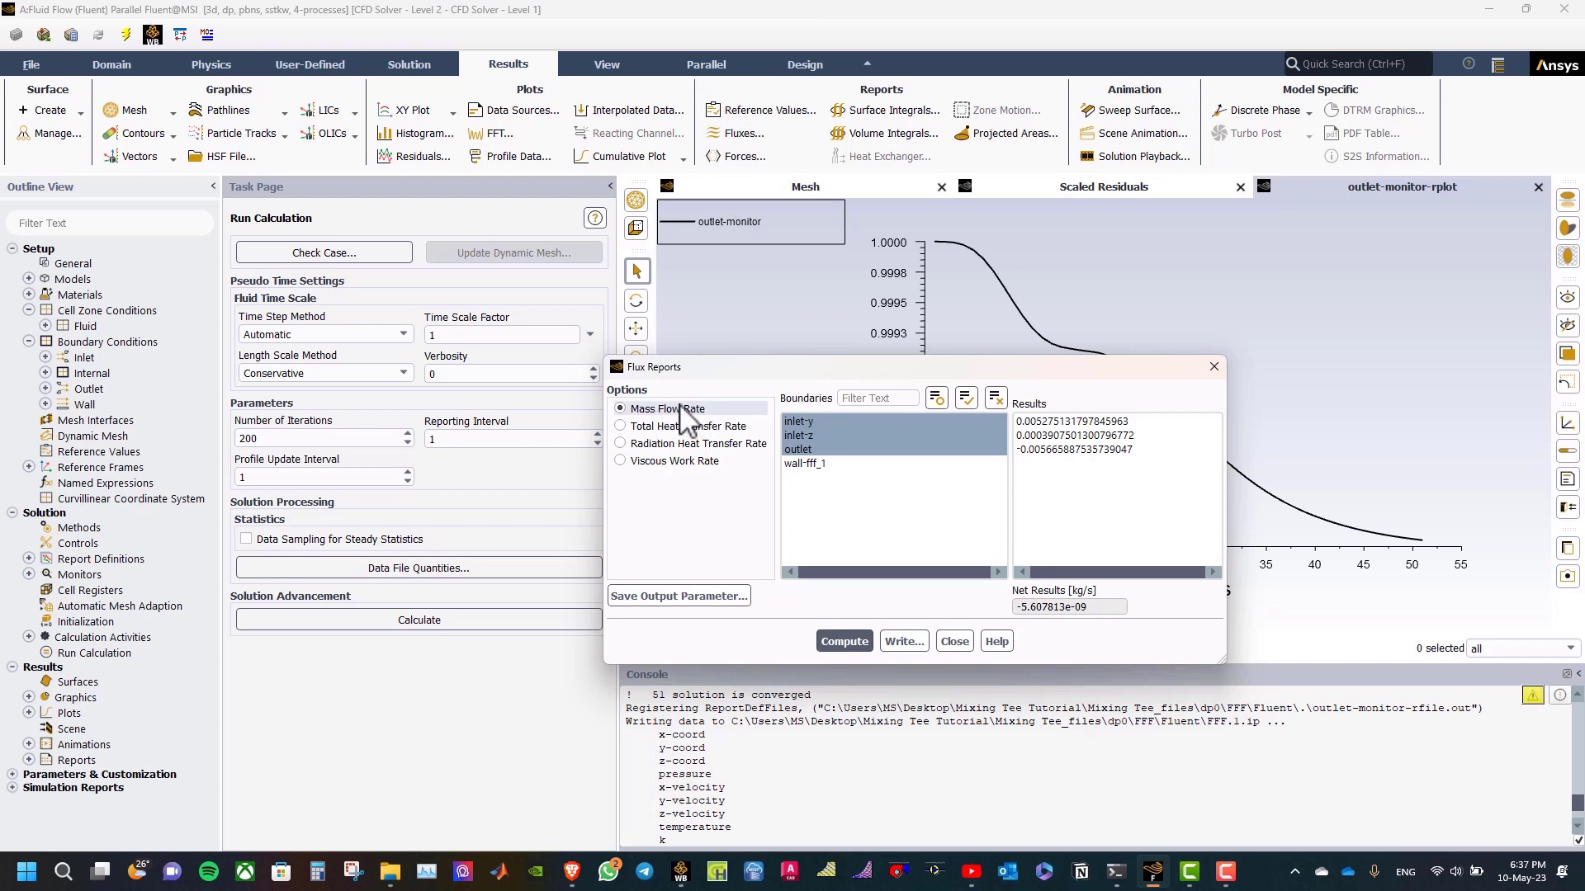
pyautogui.click(801, 423)
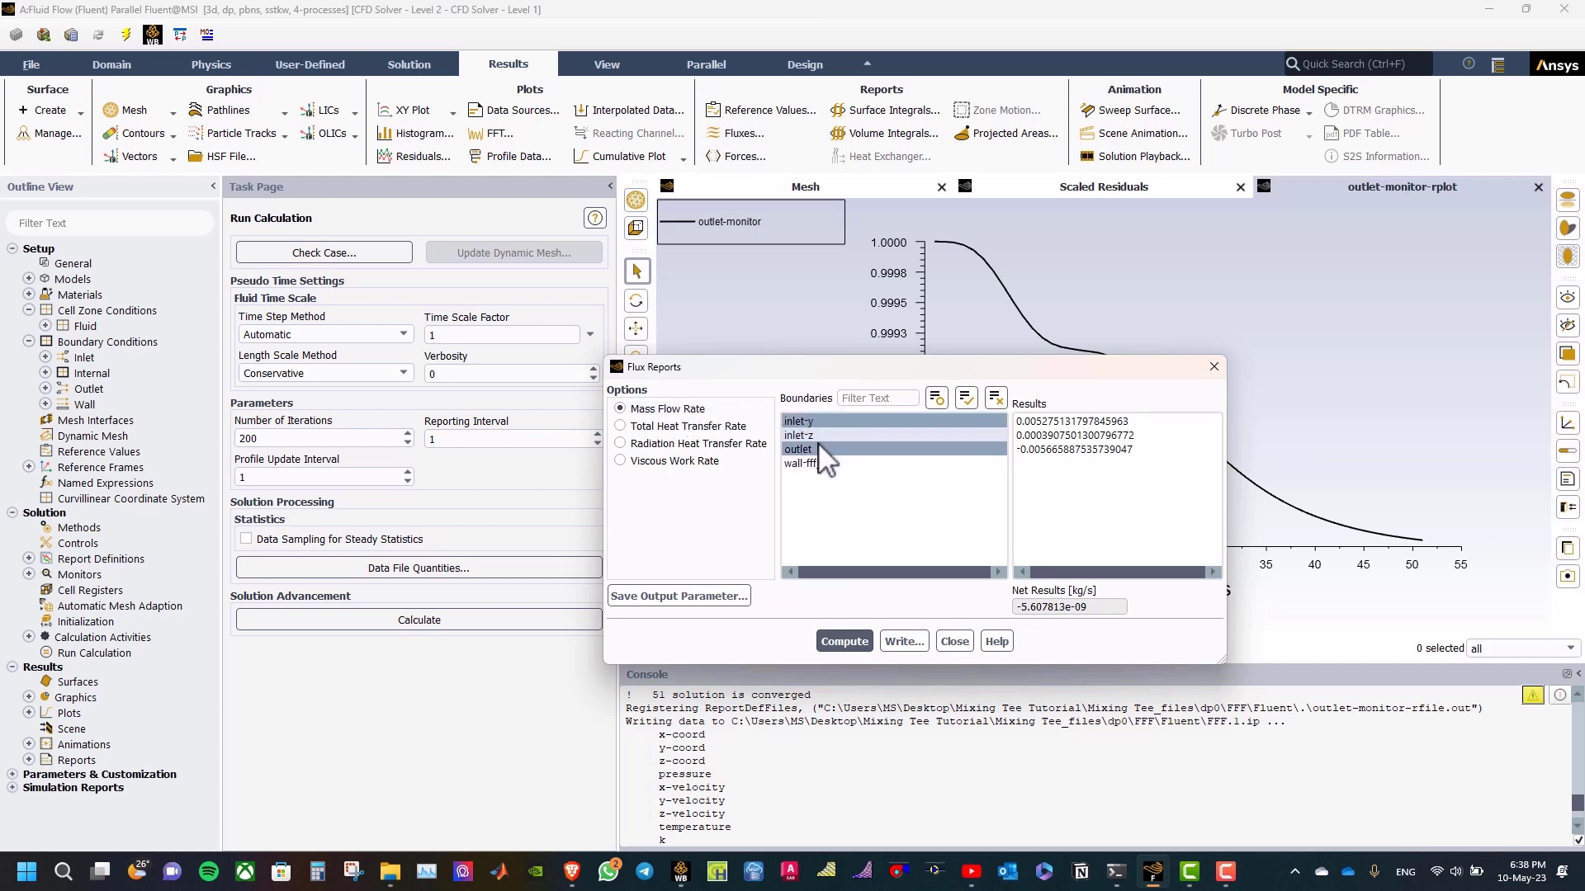
pyautogui.click(819, 451)
pyautogui.click(845, 641)
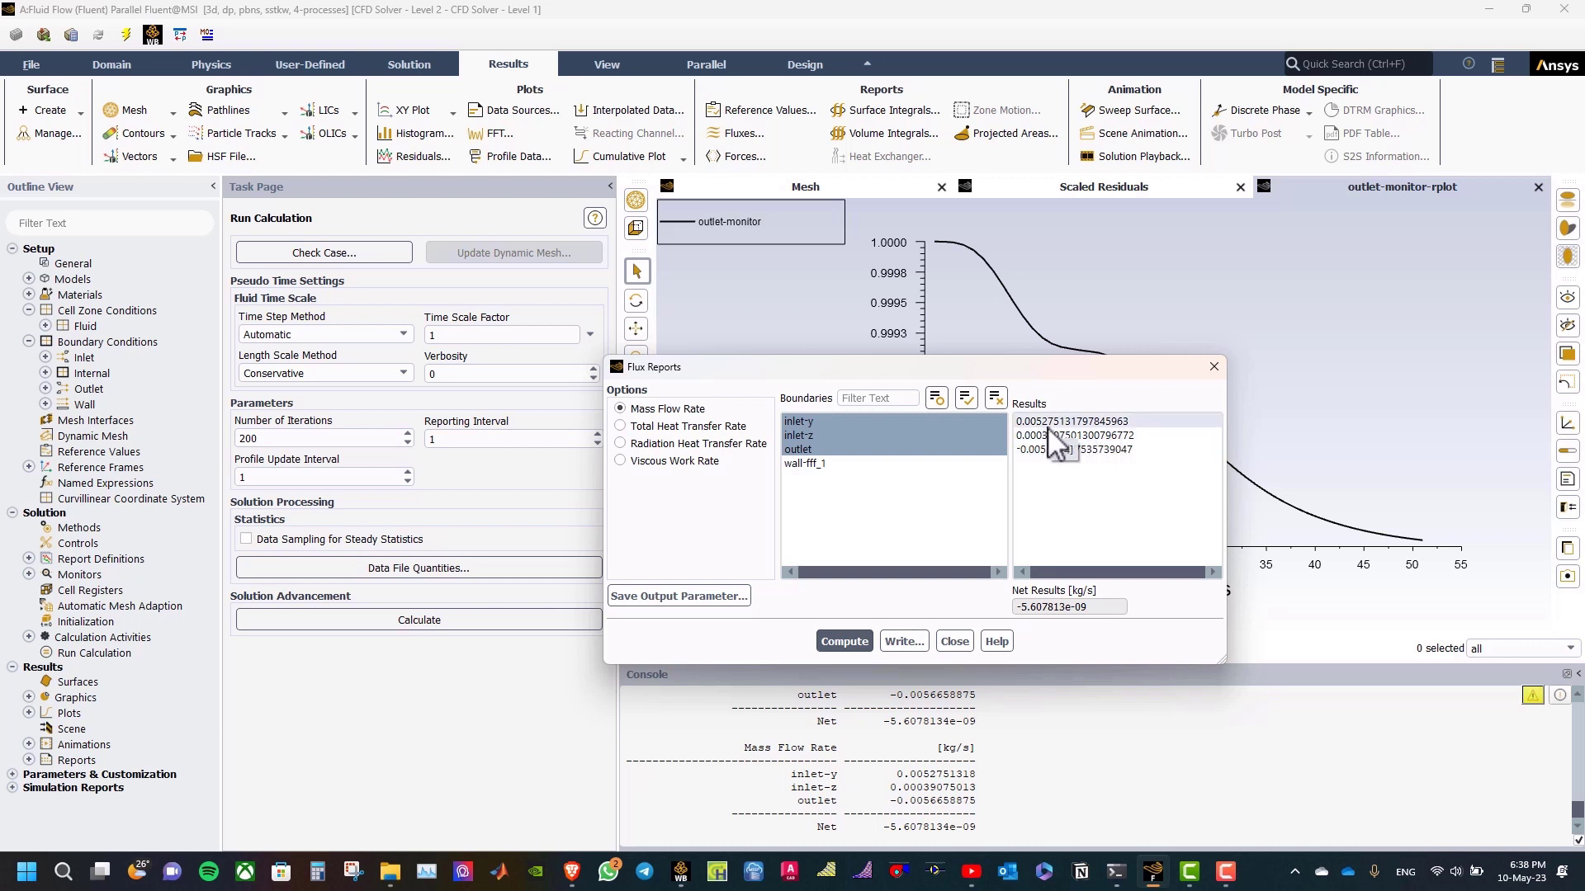
pyautogui.click(954, 642)
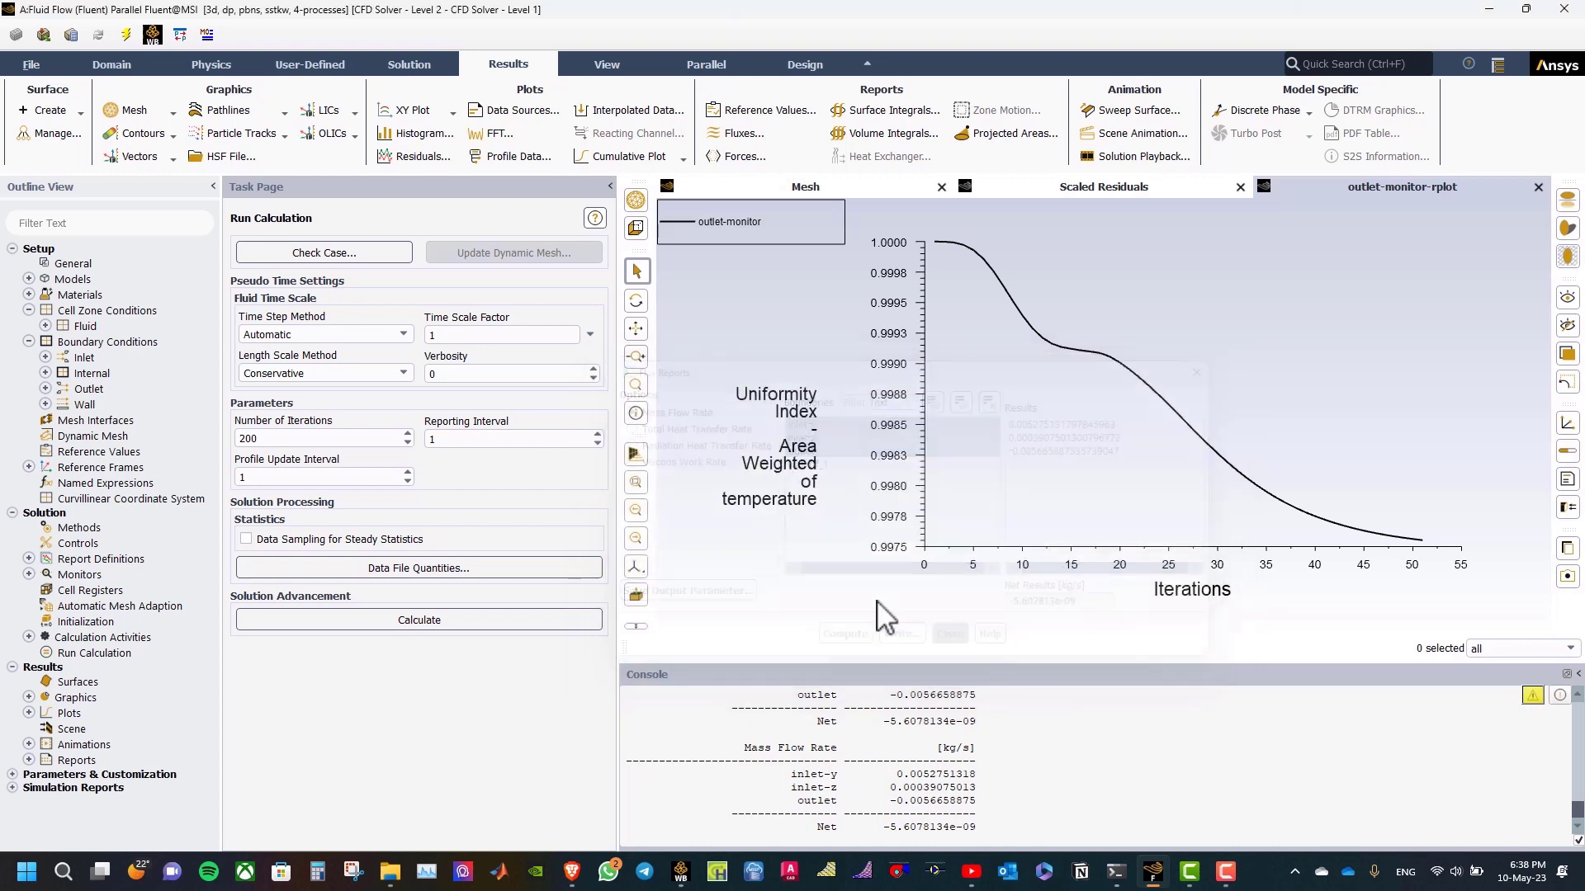
# Create and display filled contour-1 of Static Temperature on inlet-y, inlet-z, outlet and wall-fff_1.
pyautogui.click(136, 134)
pyautogui.click(130, 155)
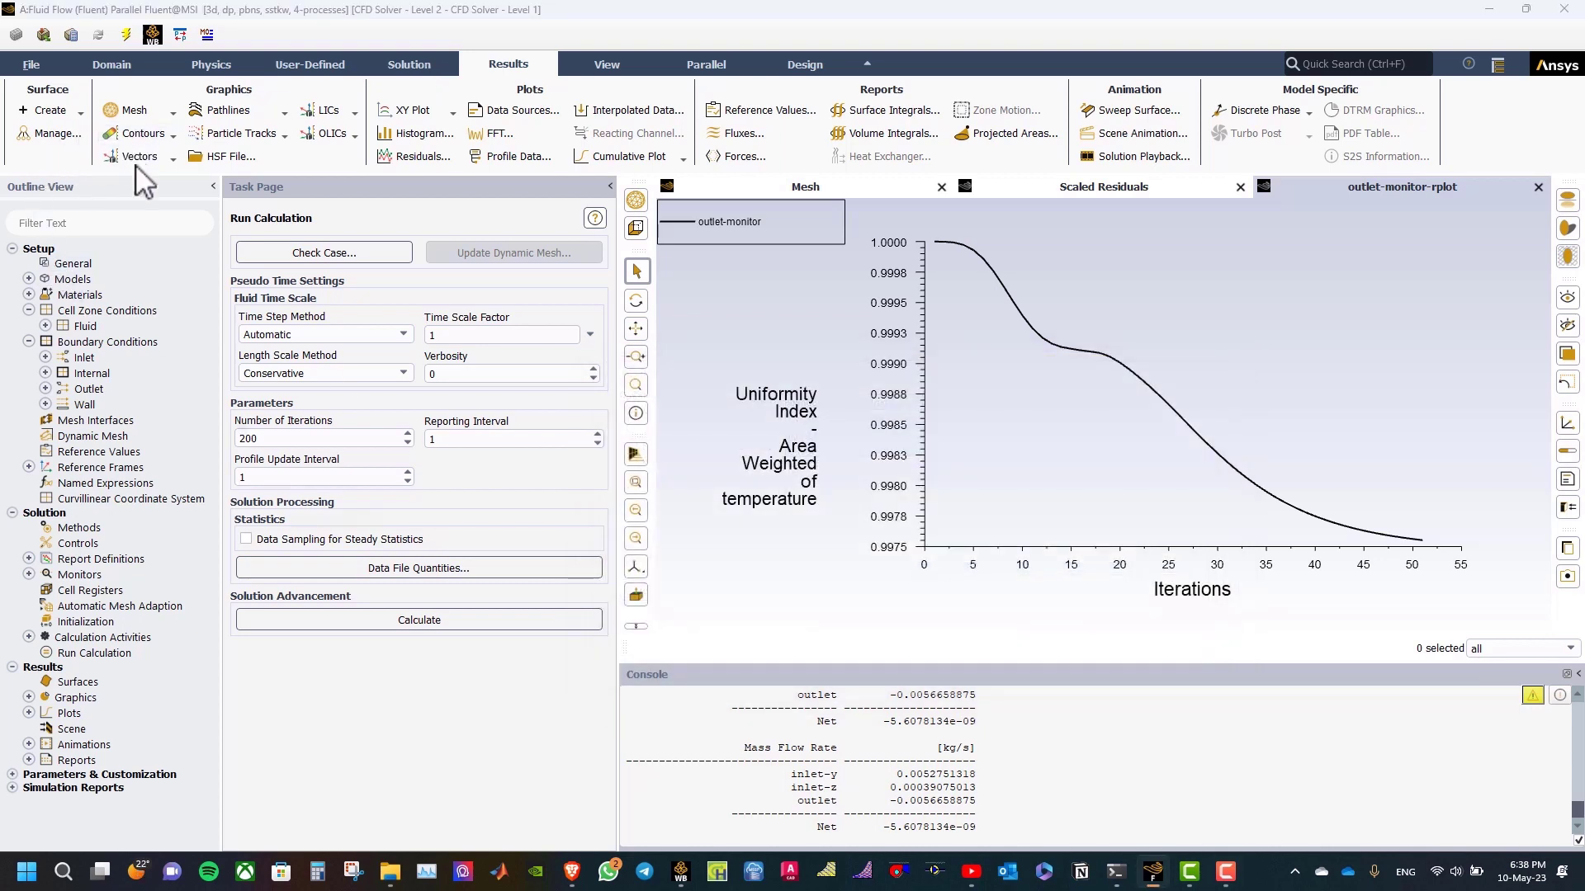
pyautogui.moveTo(462, 417); pyautogui.dragTo(333, 295)
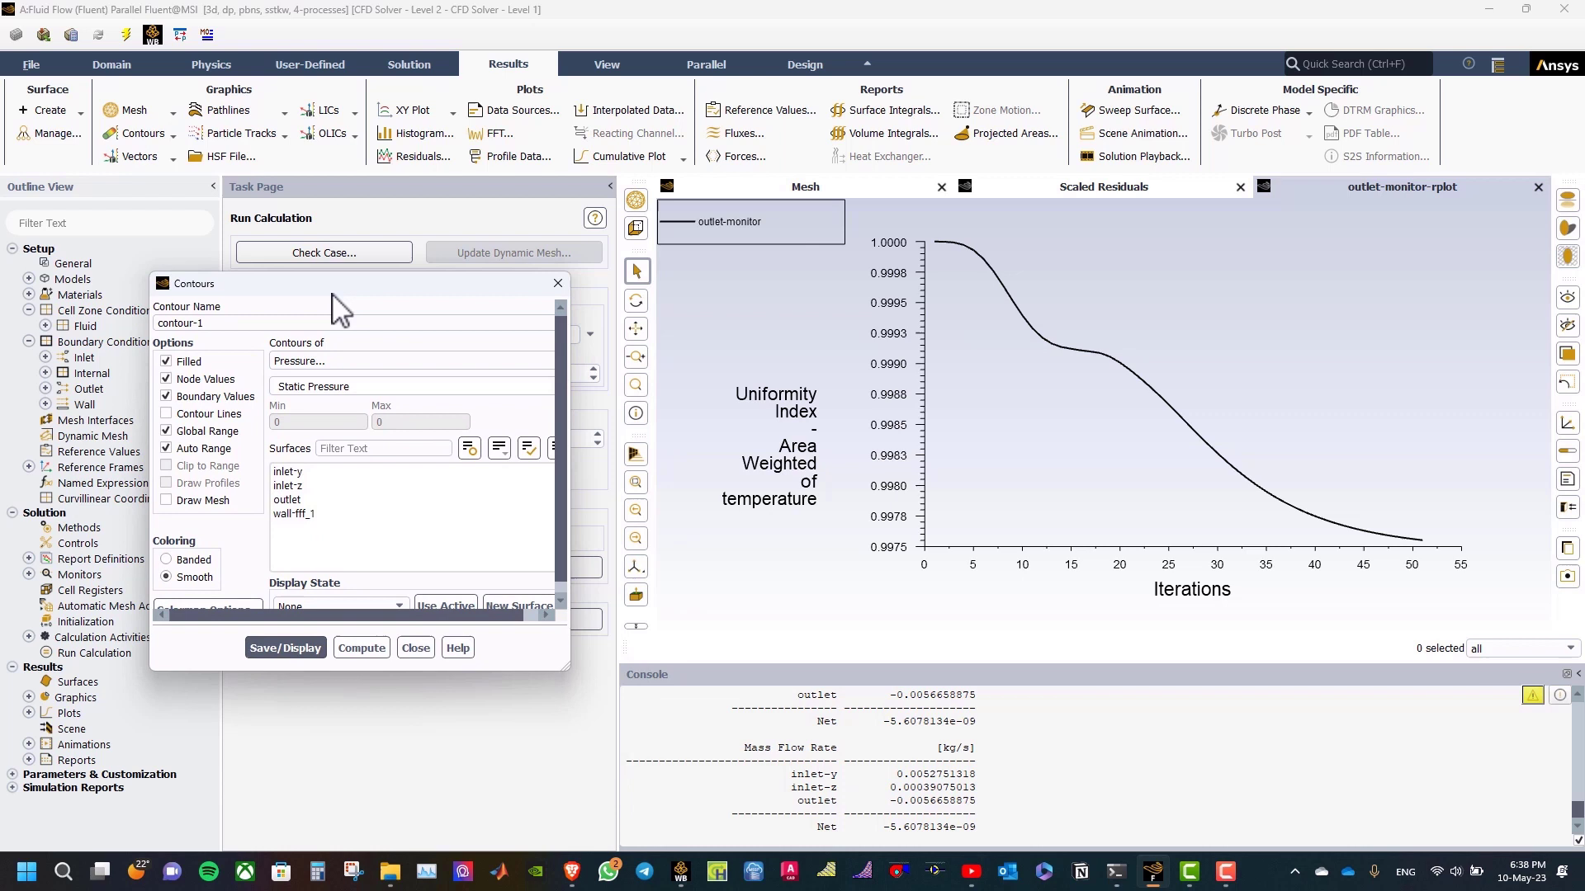
pyautogui.click(330, 360)
pyautogui.click(321, 399)
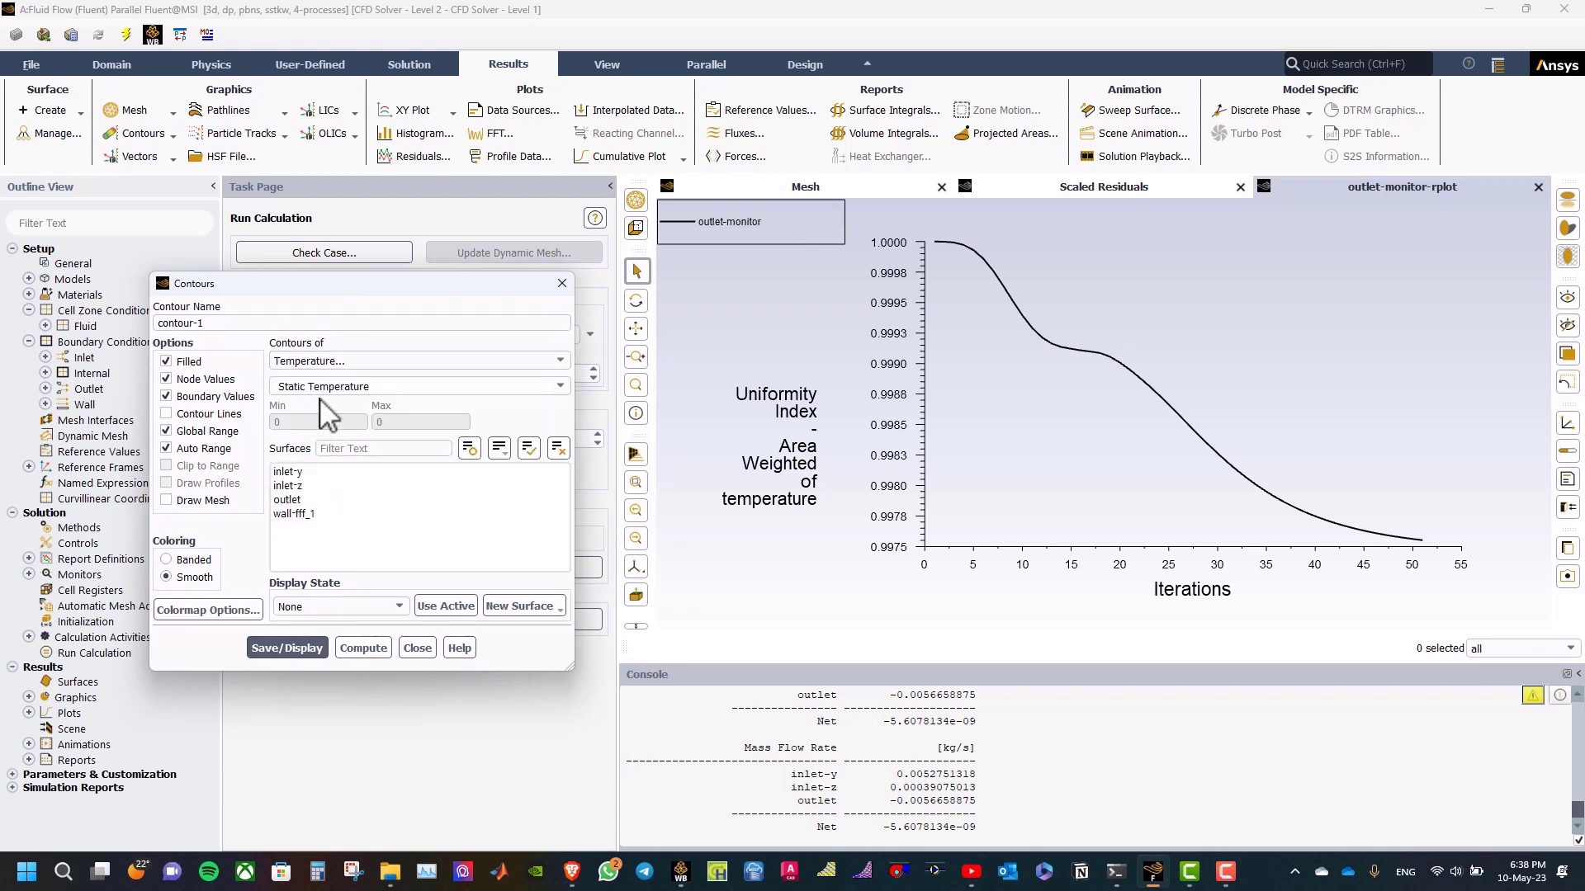
pyautogui.click(297, 471)
pyautogui.click(297, 486)
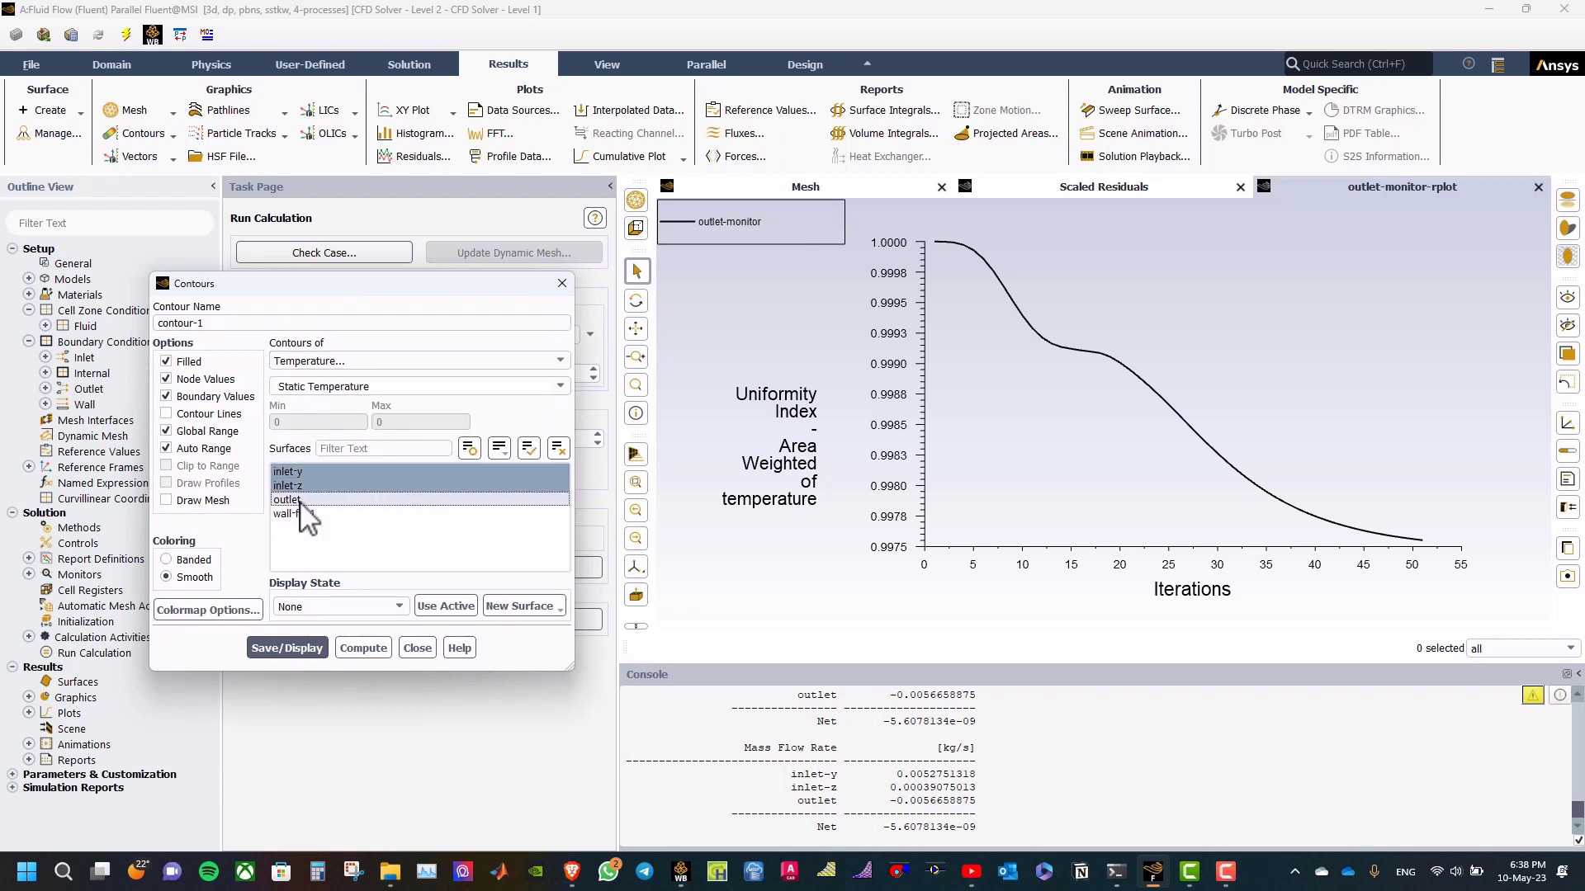
pyautogui.click(298, 501)
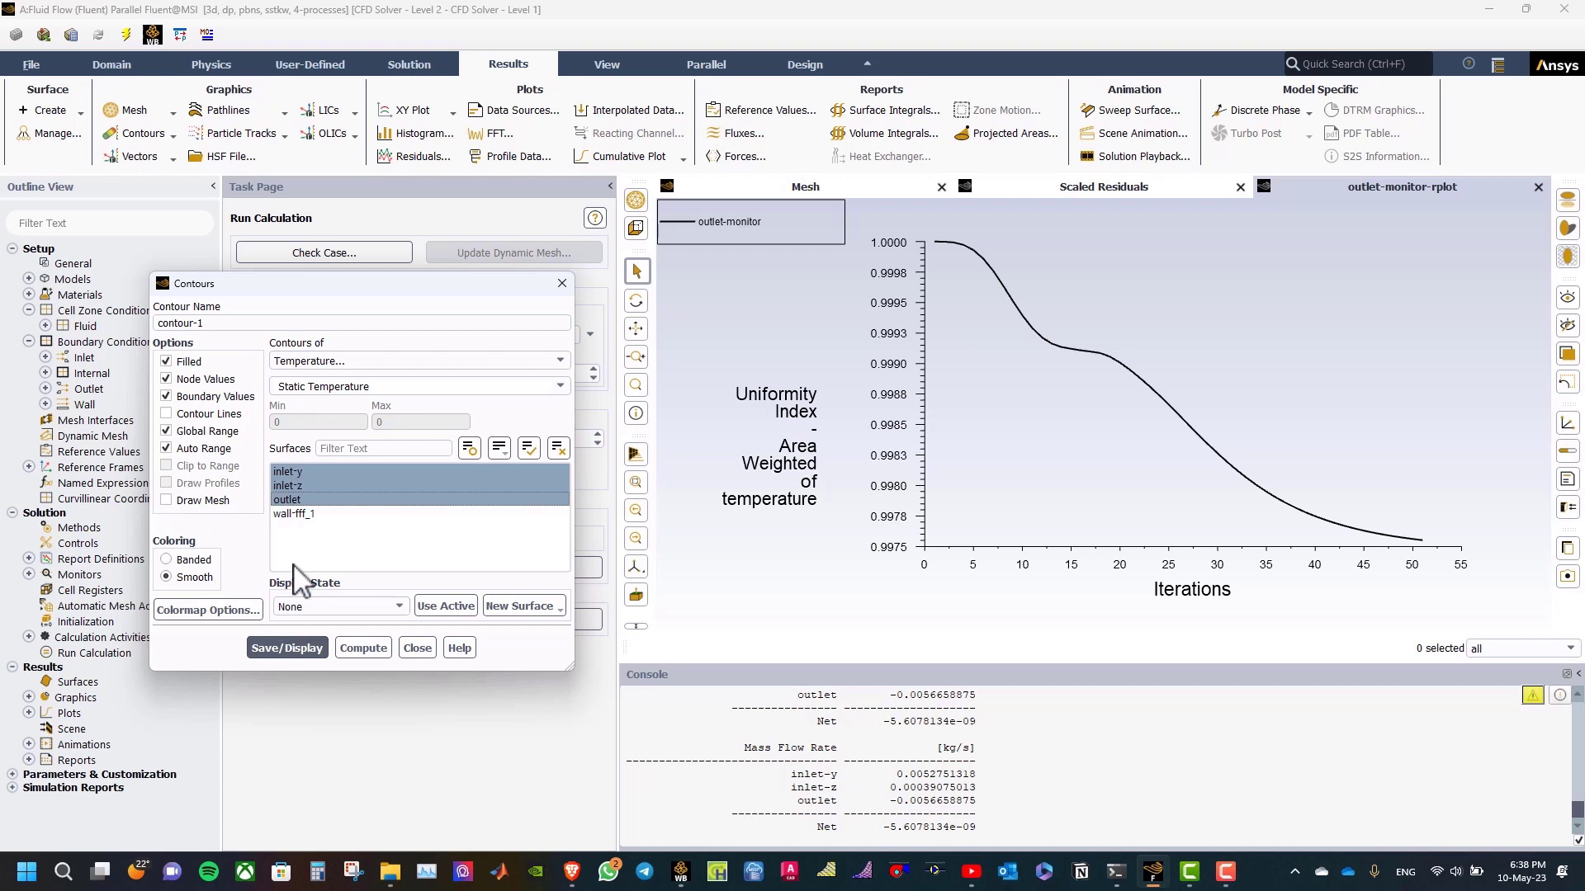
pyautogui.click(298, 514)
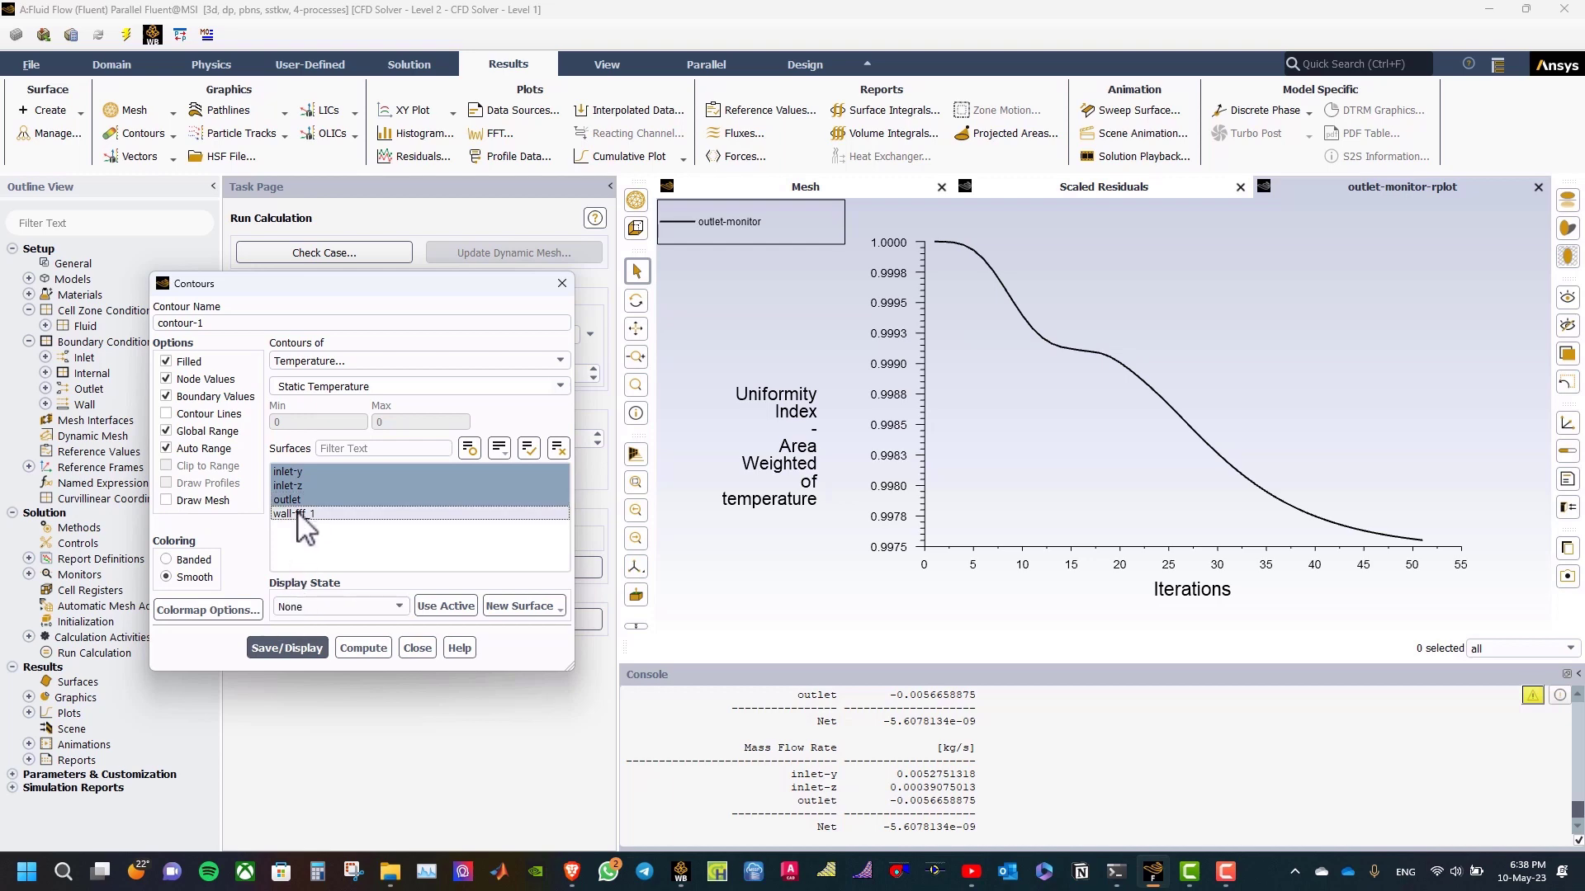
pyautogui.click(297, 648)
# Switch the colormap labels of contour-1 to a plain, non-exponential number format and redisplay the contour.
pyautogui.moveTo(927, 488); pyautogui.dragTo(1275, 380)
pyautogui.click(211, 610)
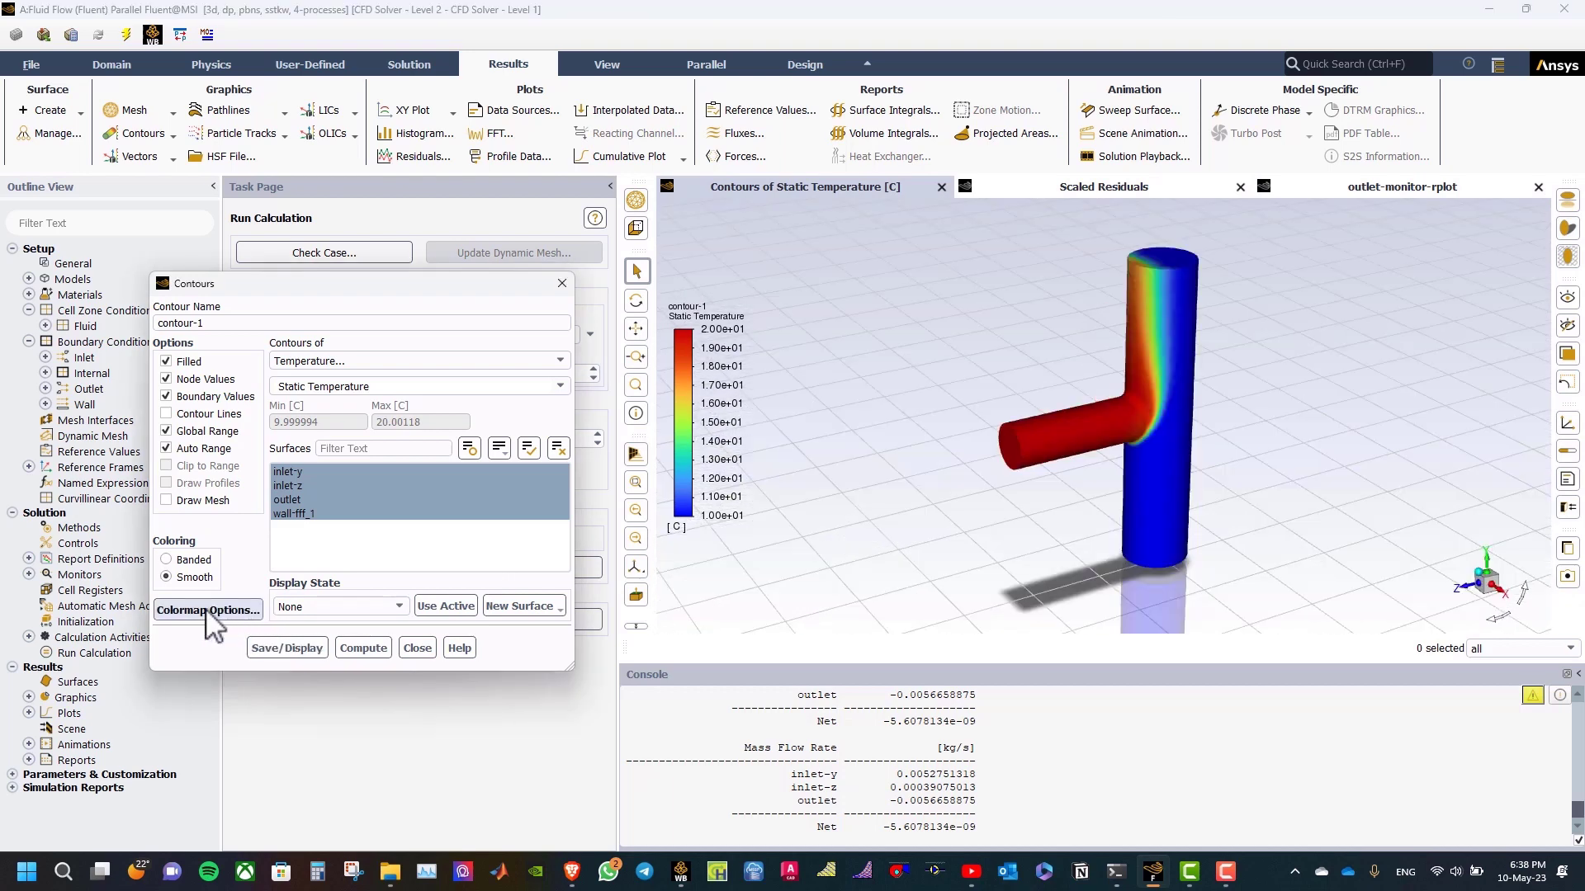
pyautogui.click(652, 408)
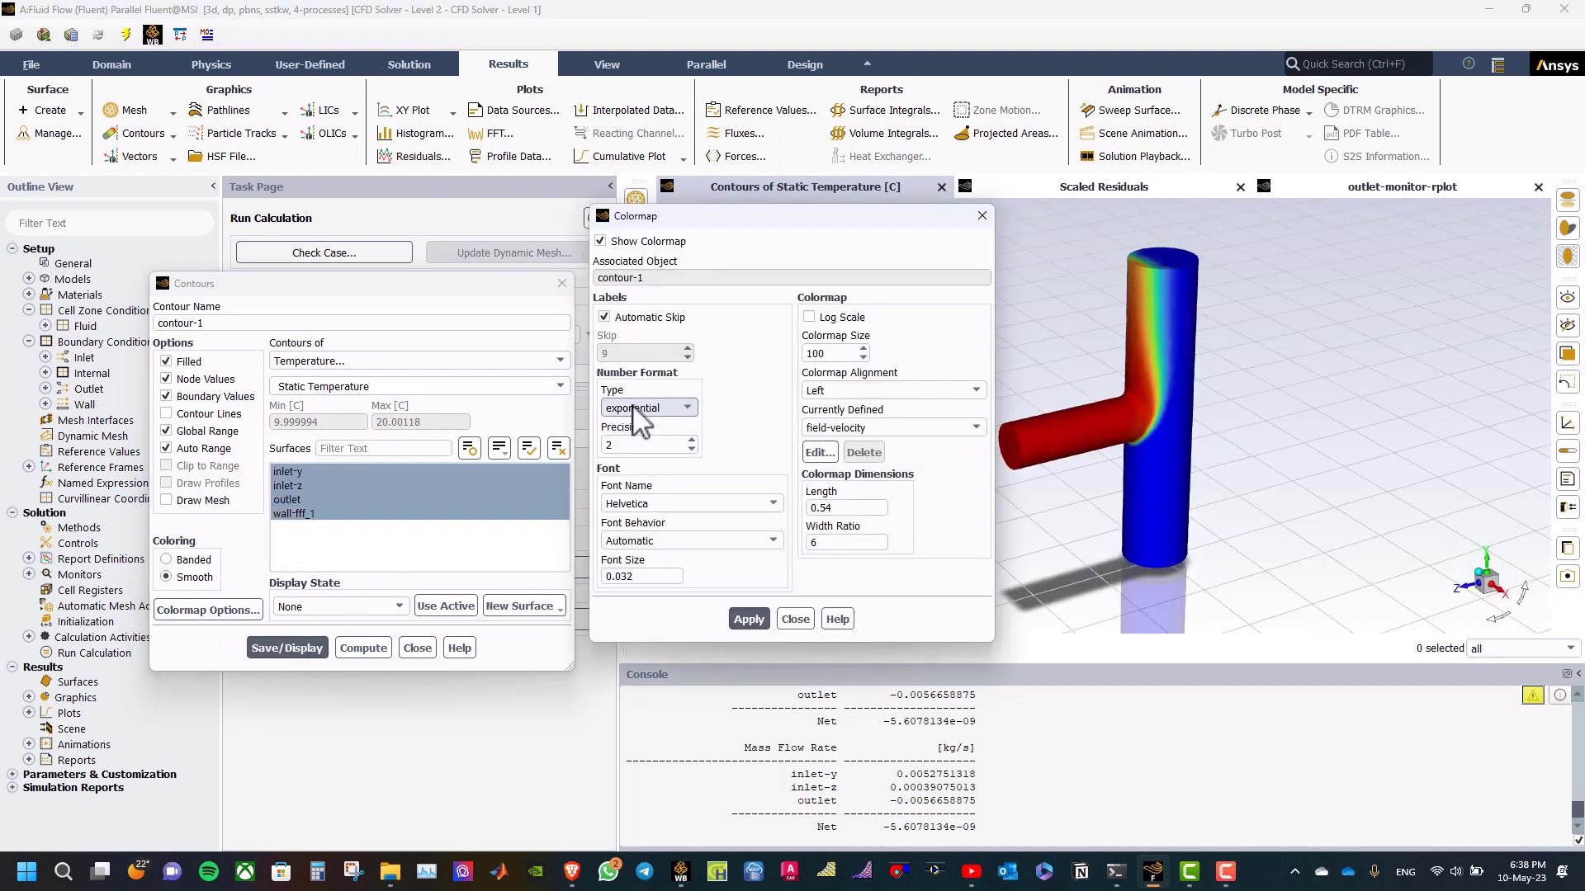
pyautogui.click(632, 425)
pyautogui.click(749, 619)
pyautogui.click(796, 619)
pyautogui.click(287, 648)
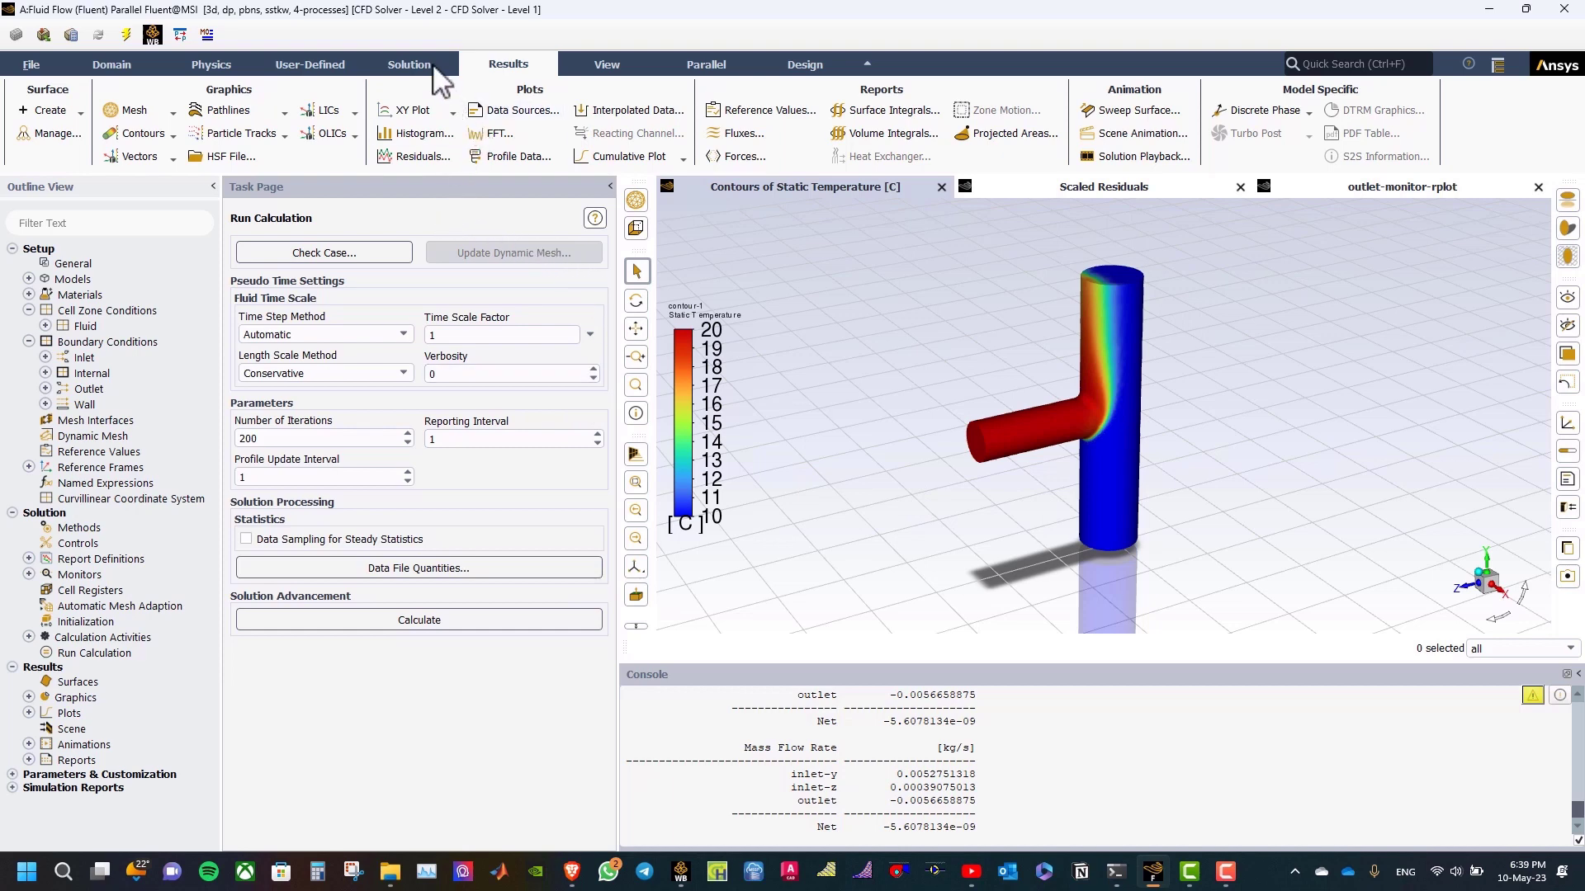
# Compute the mass-weighted average Static Temperature on the outlet surface and examine the temperature contours on the tee.
pyautogui.click(885, 110)
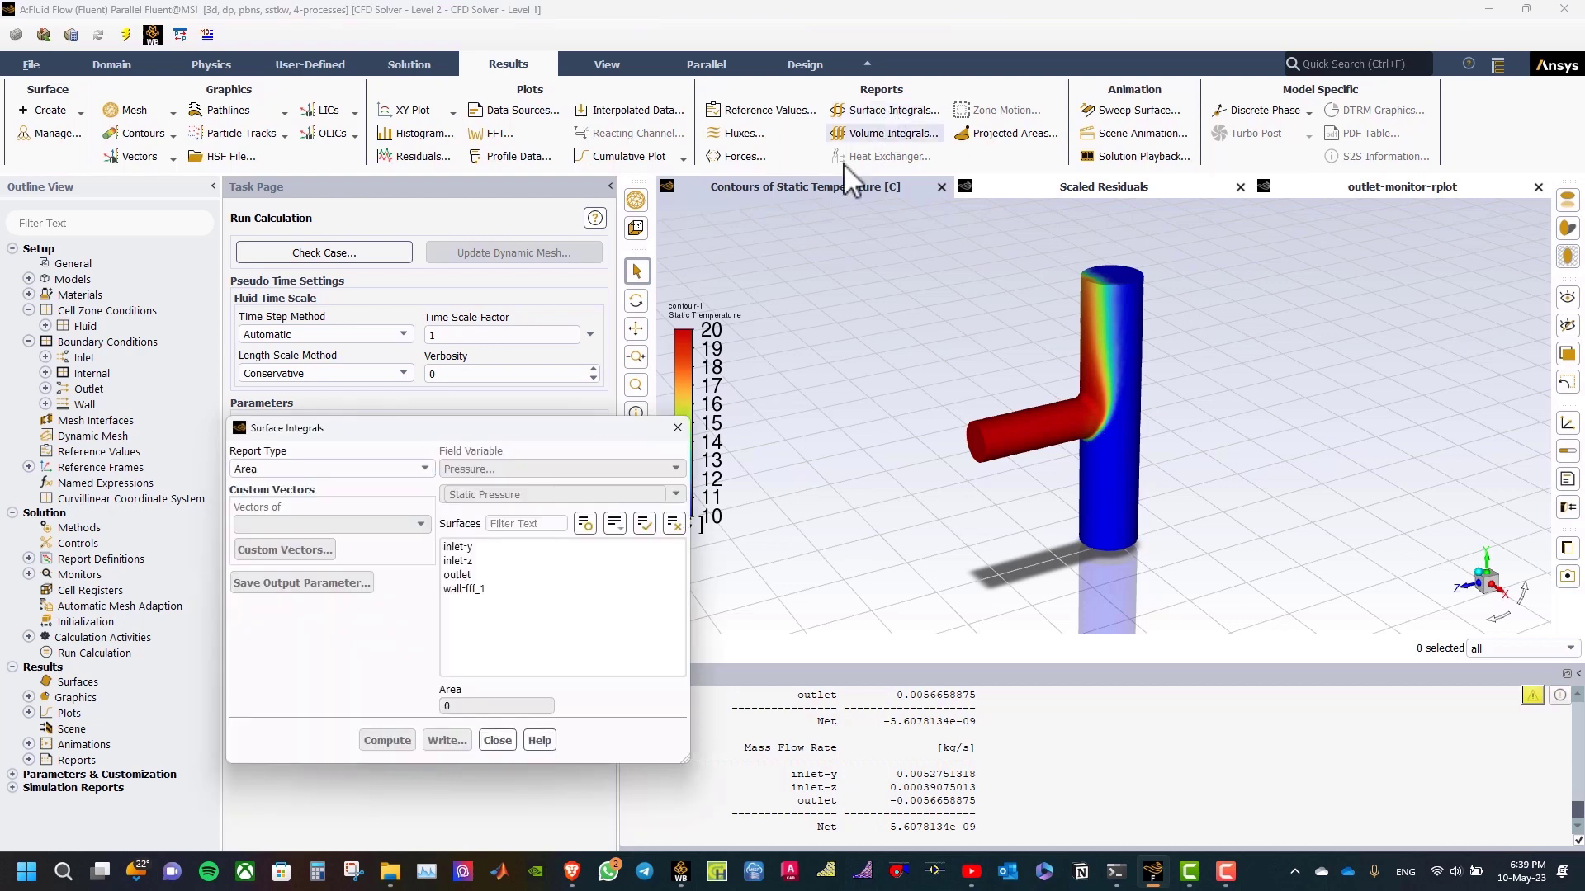
pyautogui.moveTo(451, 434); pyautogui.dragTo(549, 276)
pyautogui.click(421, 311)
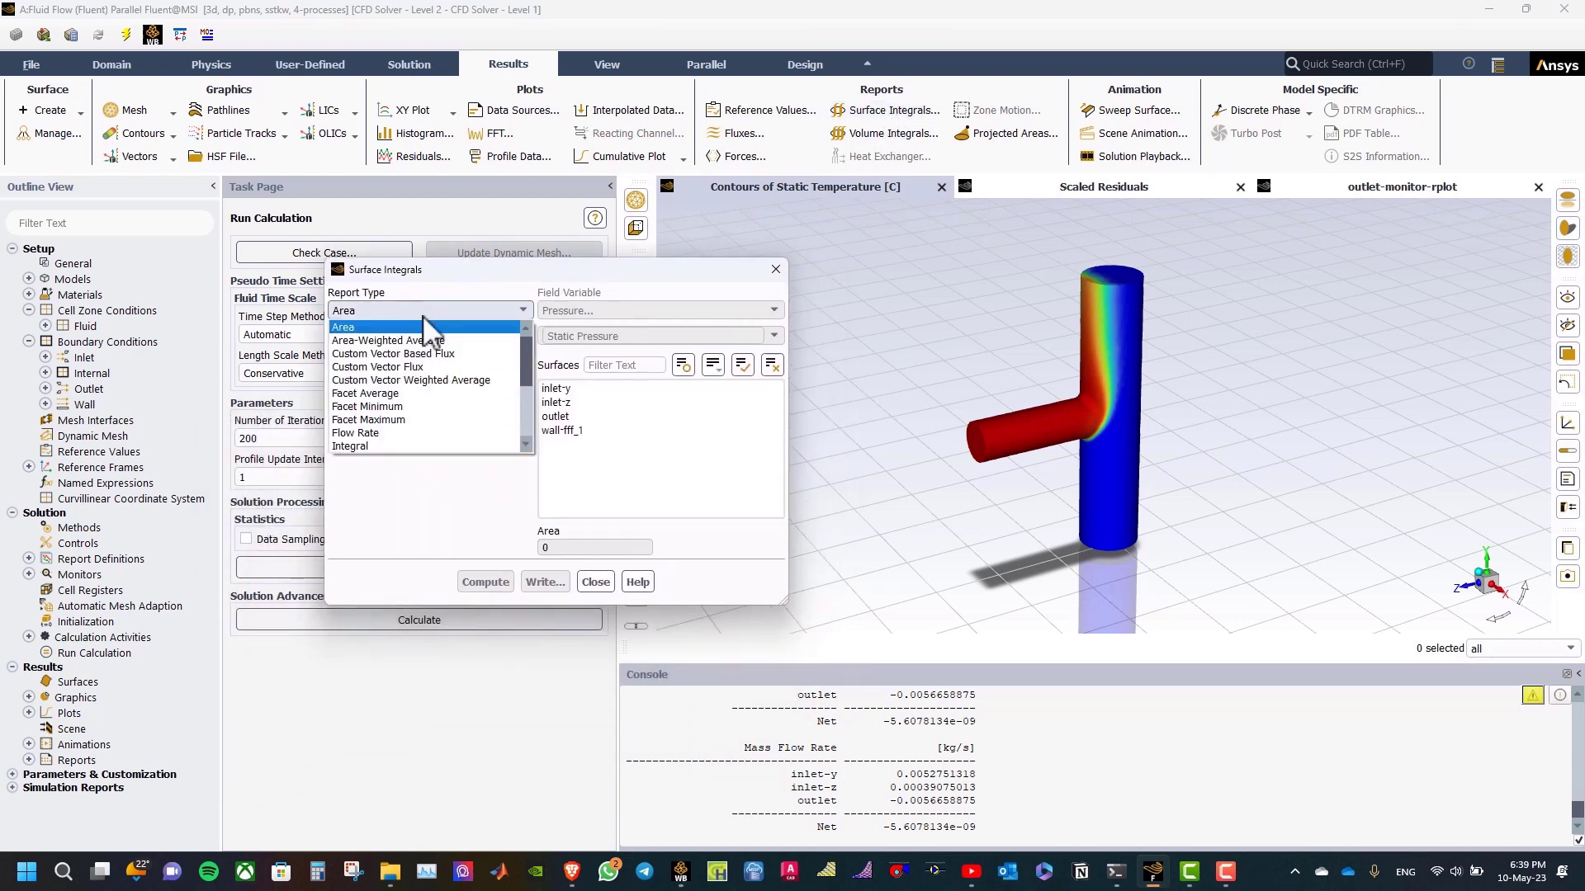
pyautogui.click(408, 394)
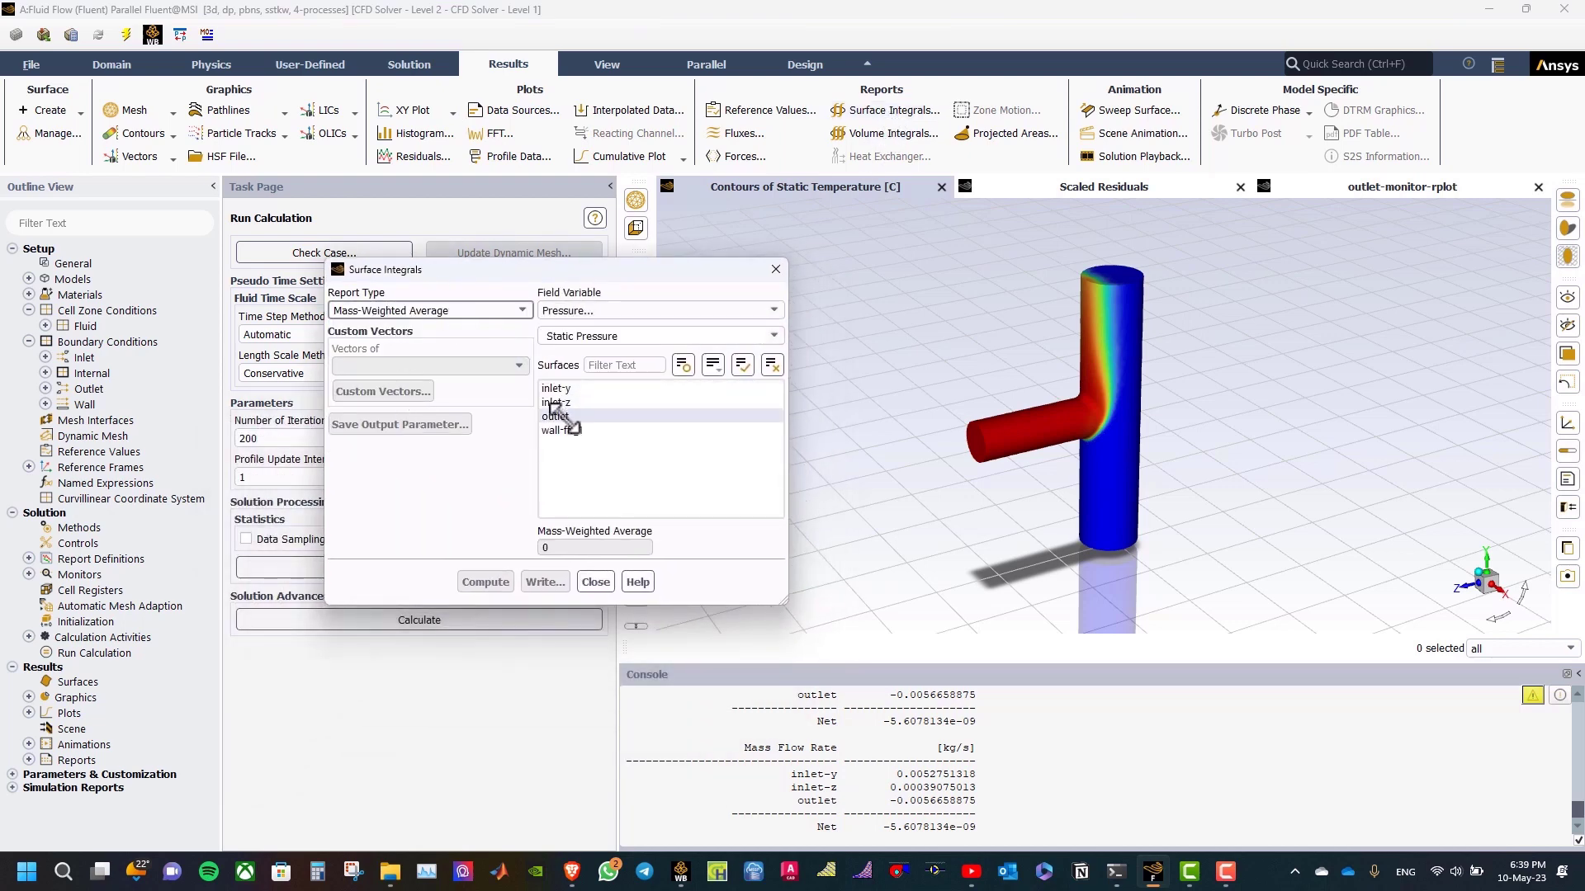
pyautogui.click(574, 311)
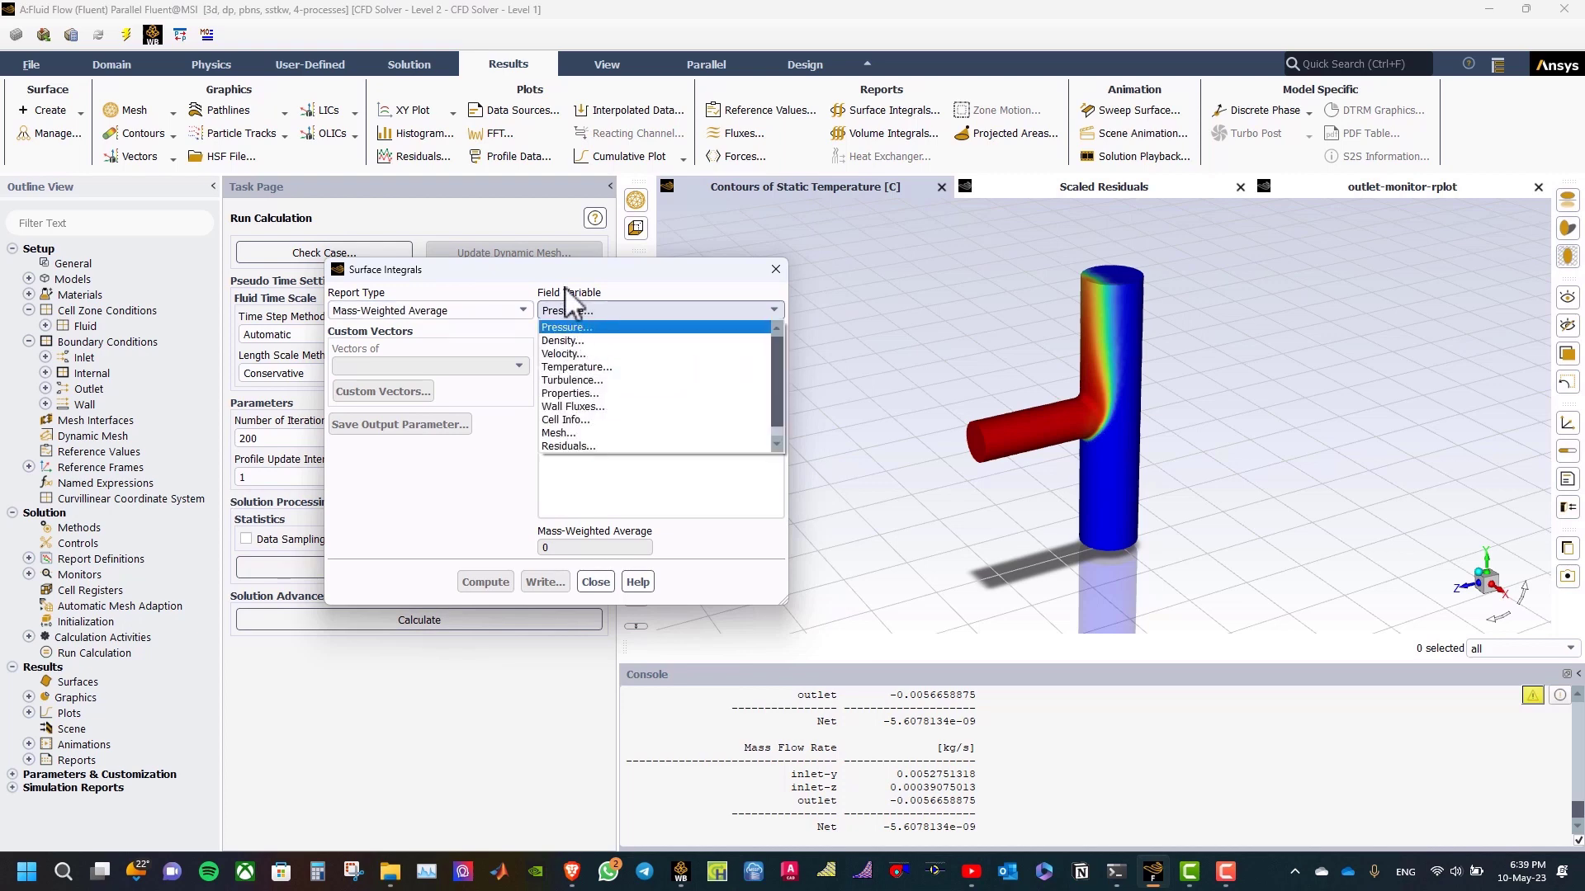
pyautogui.click(577, 367)
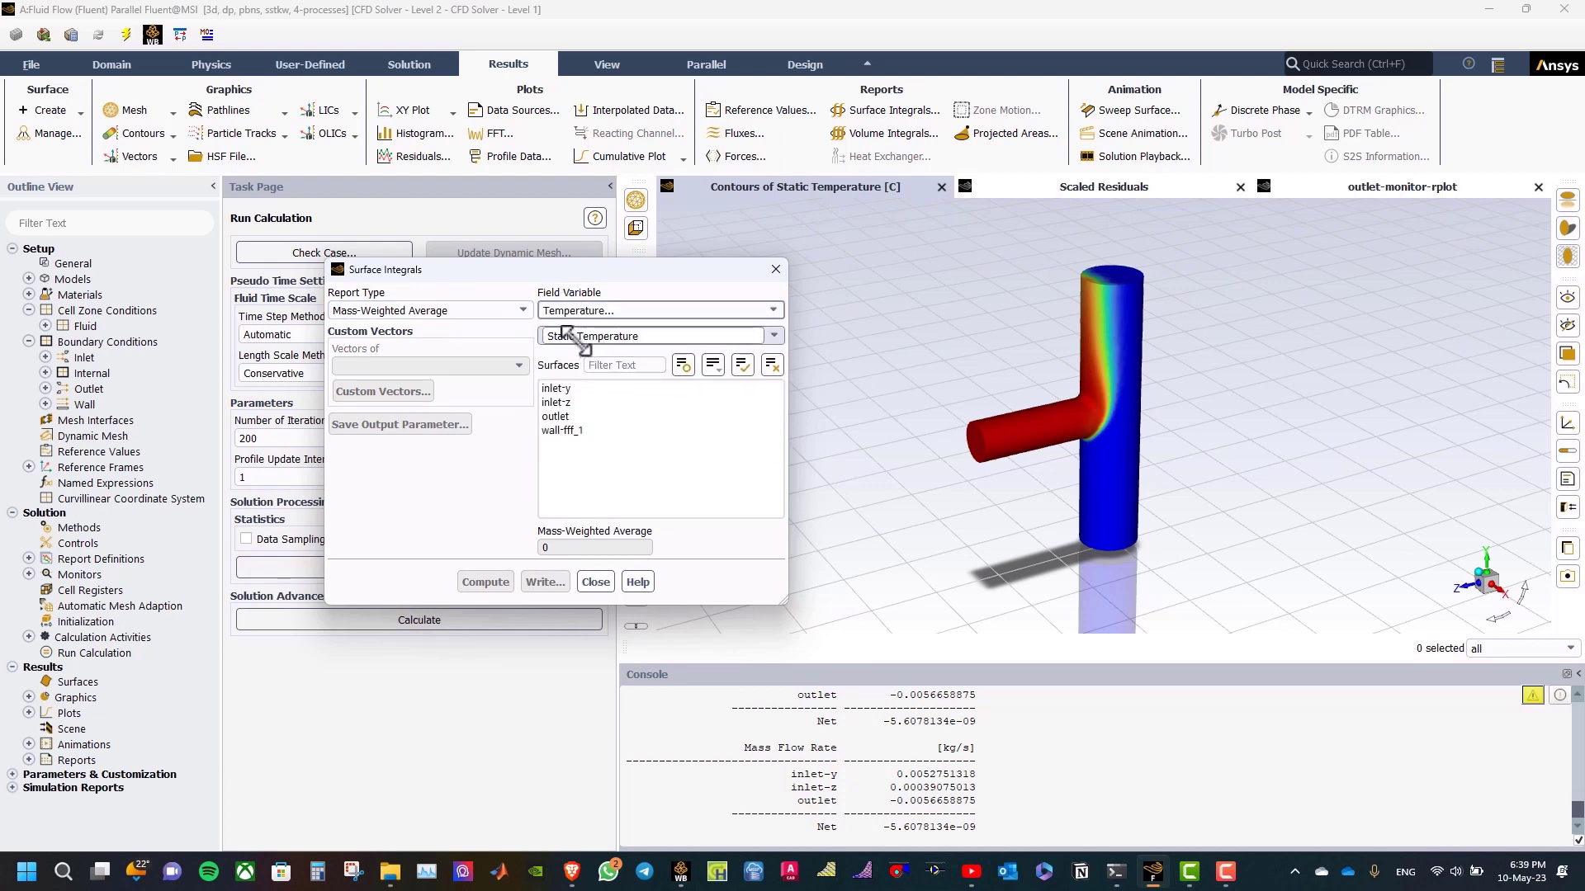
pyautogui.click(556, 417)
pyautogui.click(485, 581)
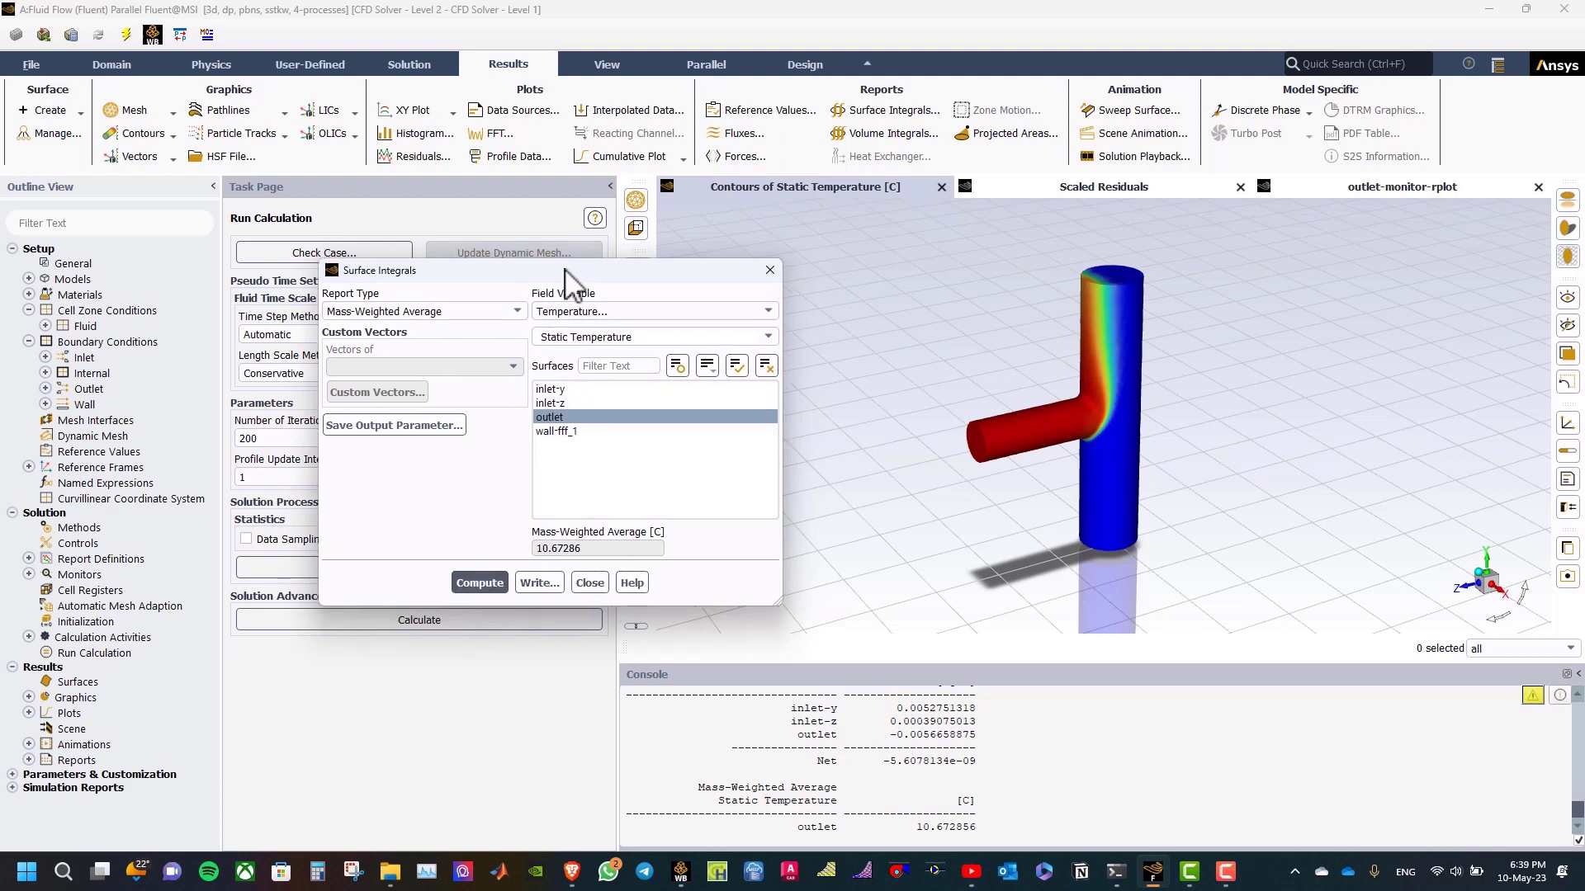
pyautogui.moveTo(573, 269); pyautogui.dragTo(364, 272)
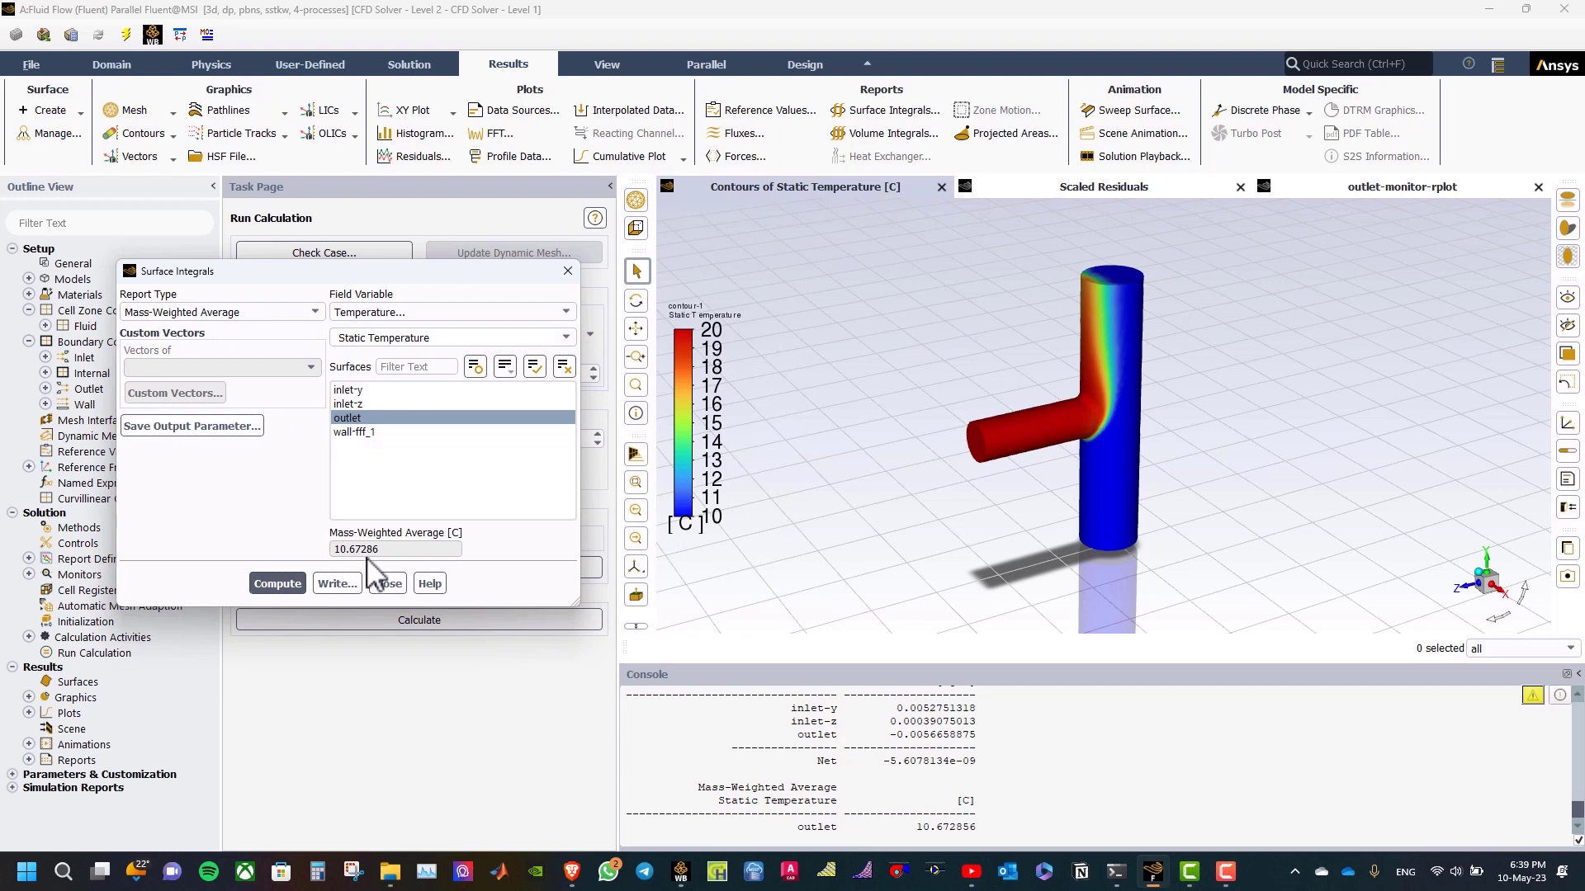
pyautogui.click(874, 822)
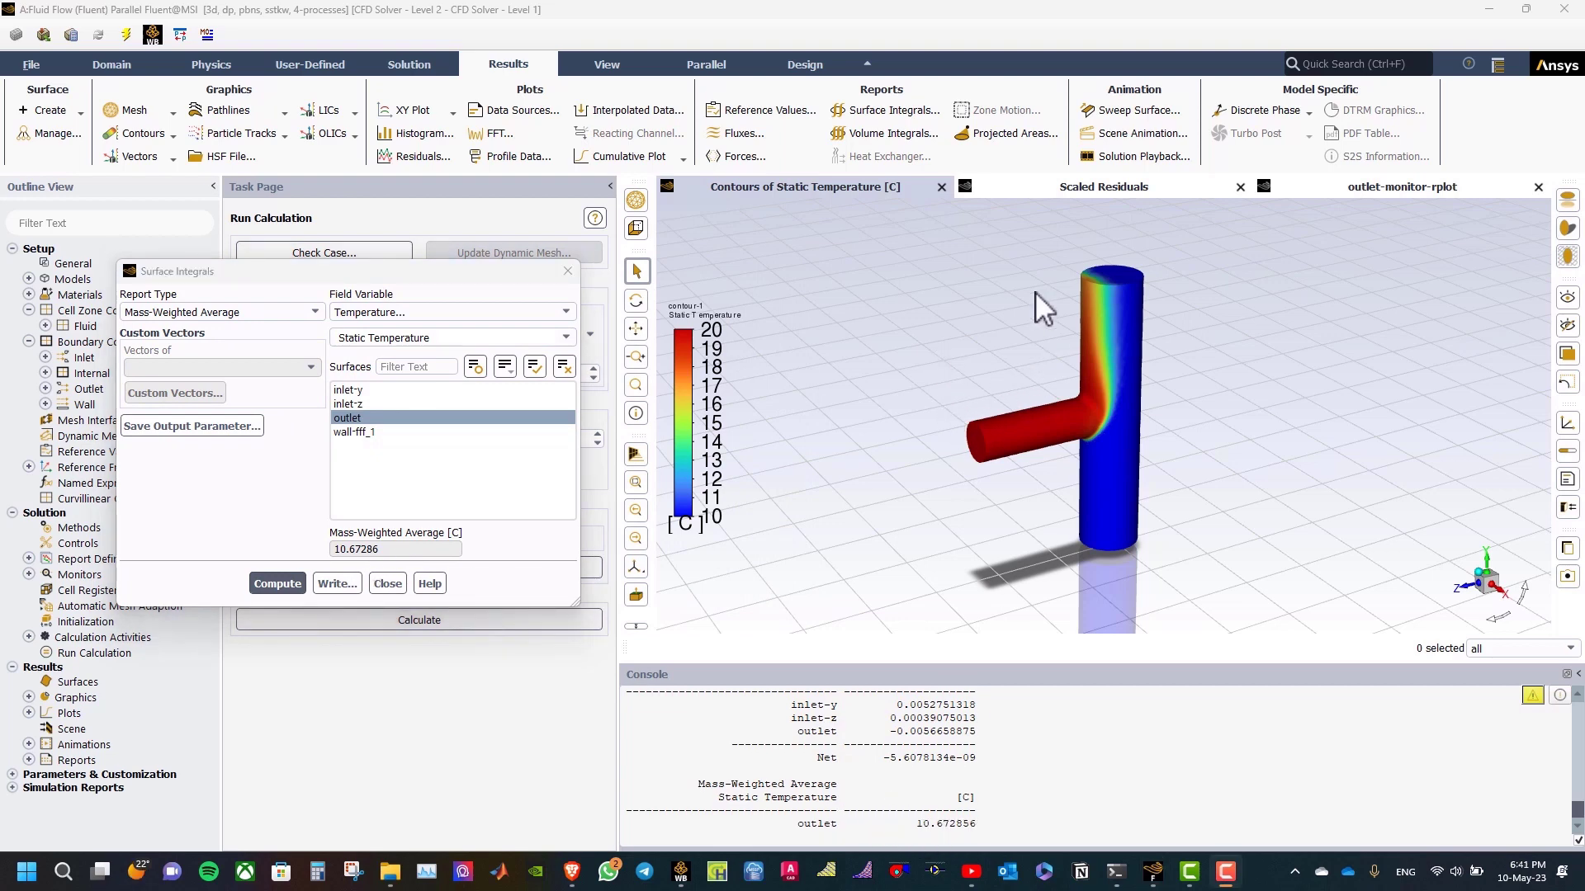
pyautogui.moveTo(935, 310); pyautogui.dragTo(882, 464)
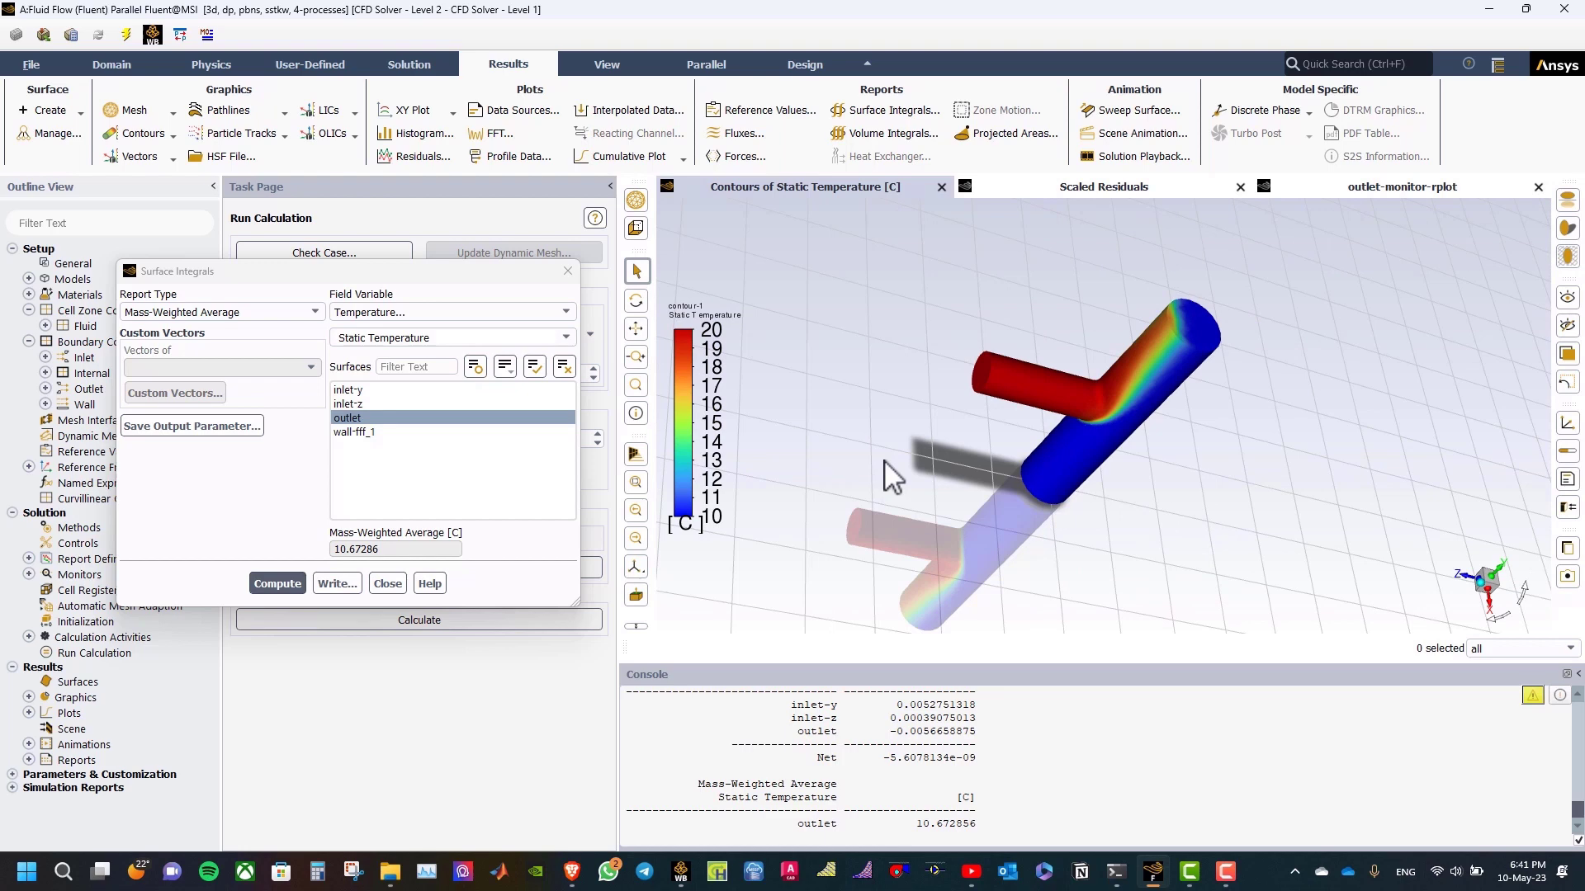
pyautogui.moveTo(891, 477); pyautogui.dragTo(821, 330)
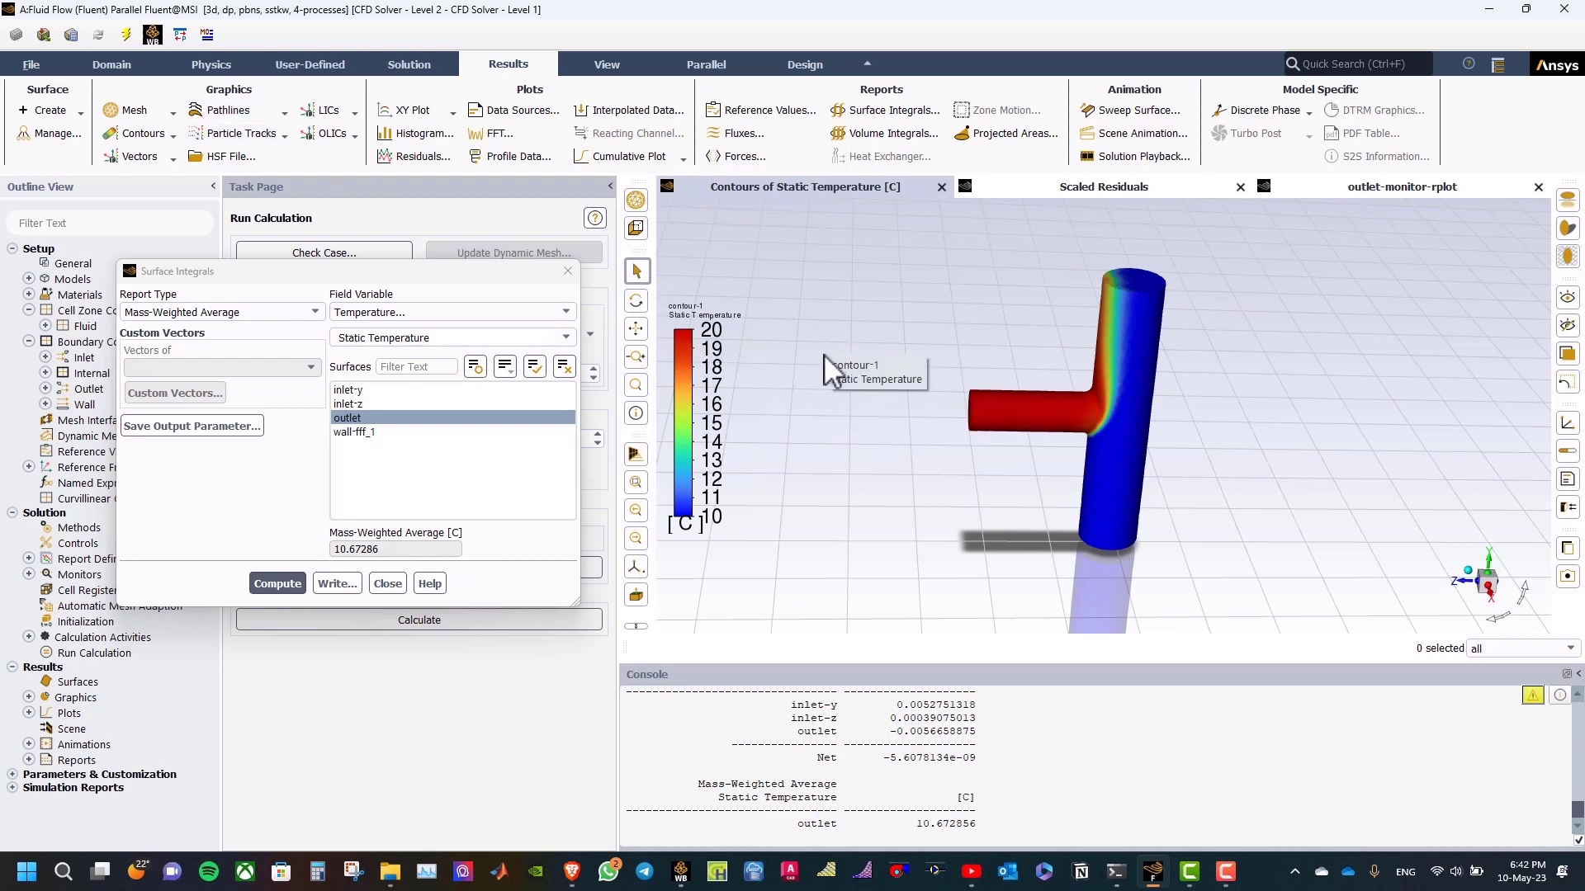
# Continue the project's solution calculation, using the settings changes for the current calculation only.
pyautogui.click(126, 38)
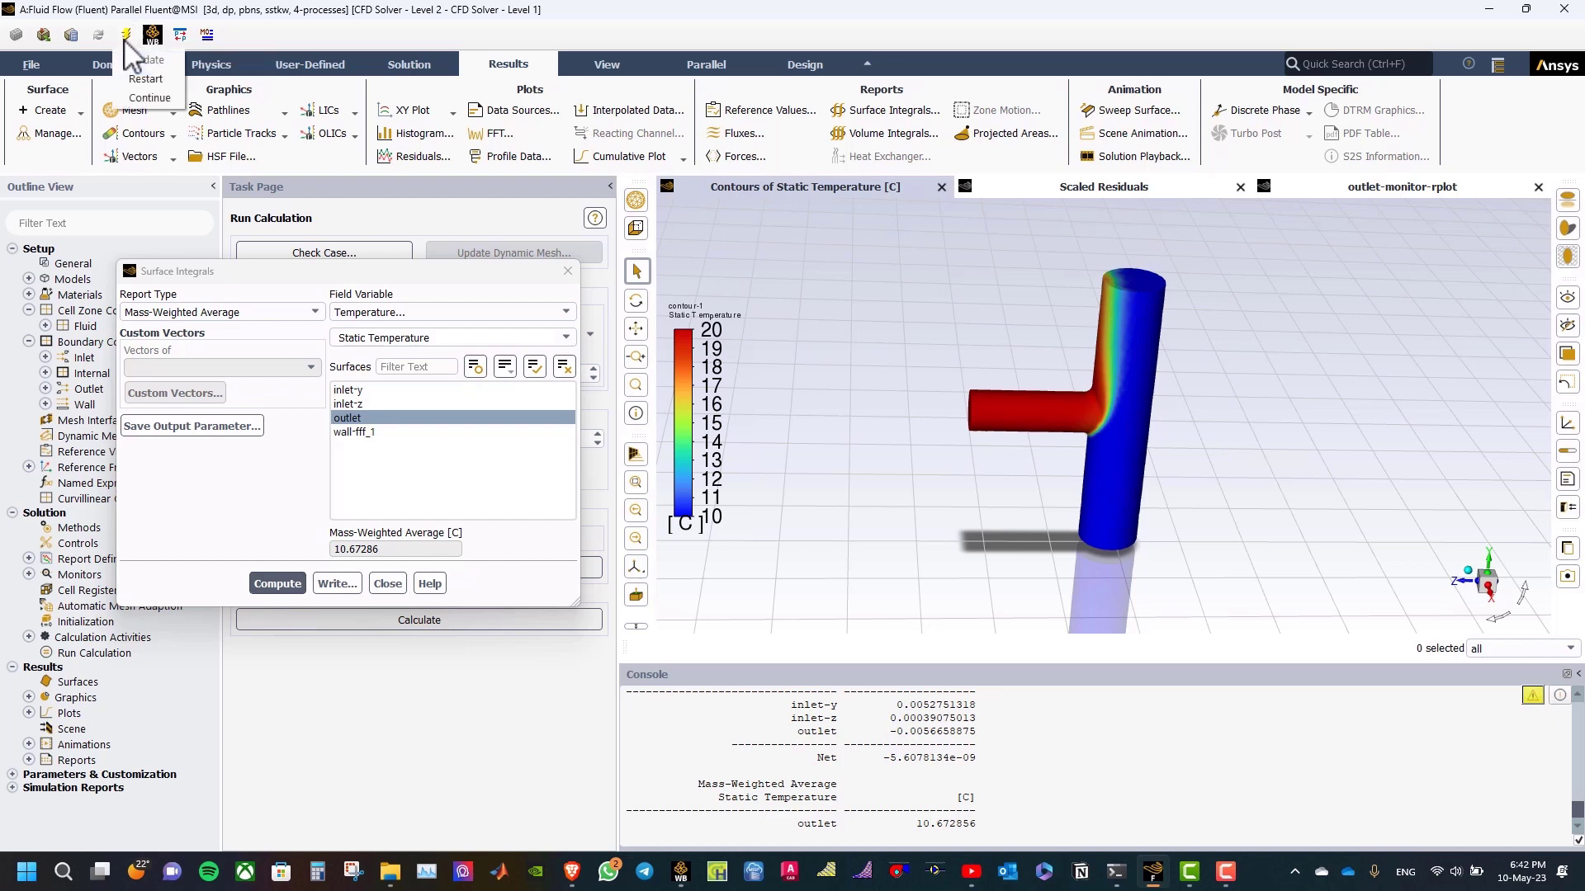
pyautogui.click(147, 97)
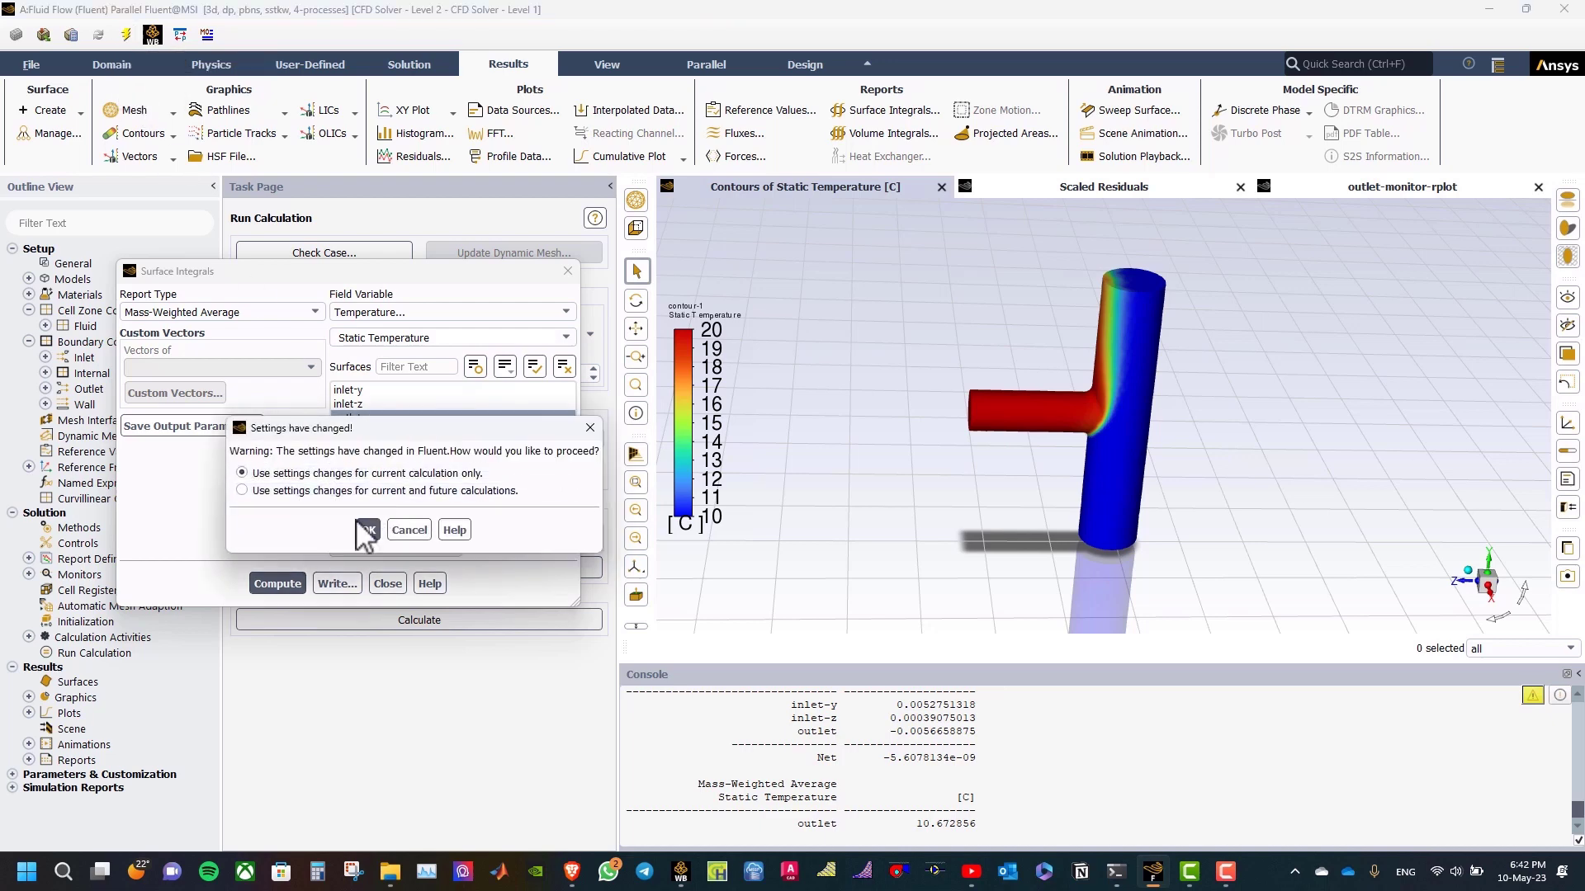
pyautogui.click(368, 530)
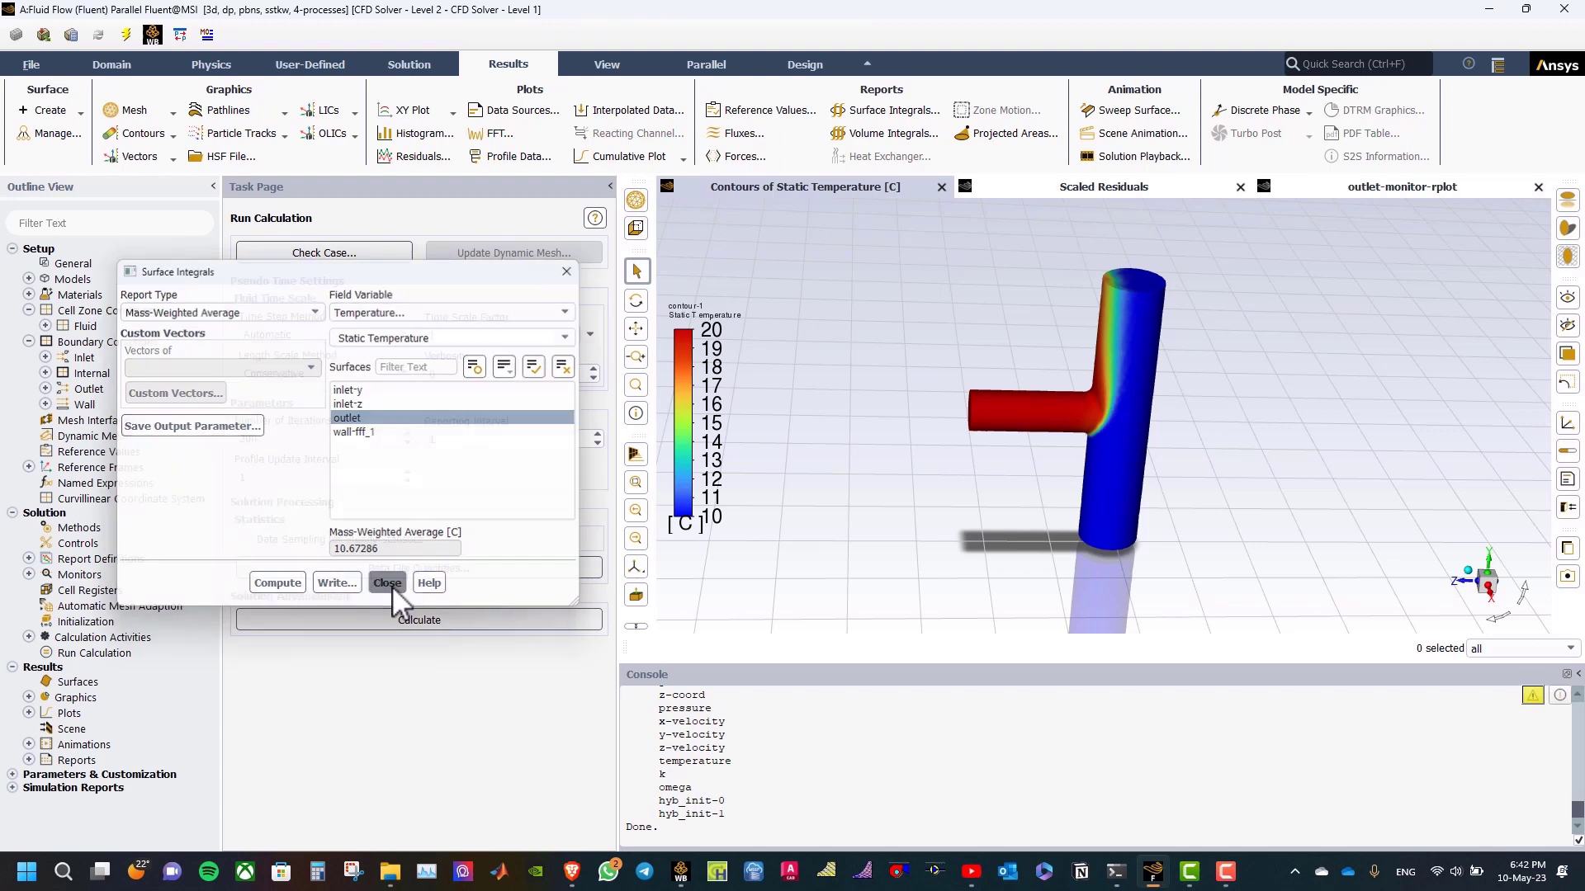
# Close the surface integral report and exit the solver session.
pyautogui.click(388, 584)
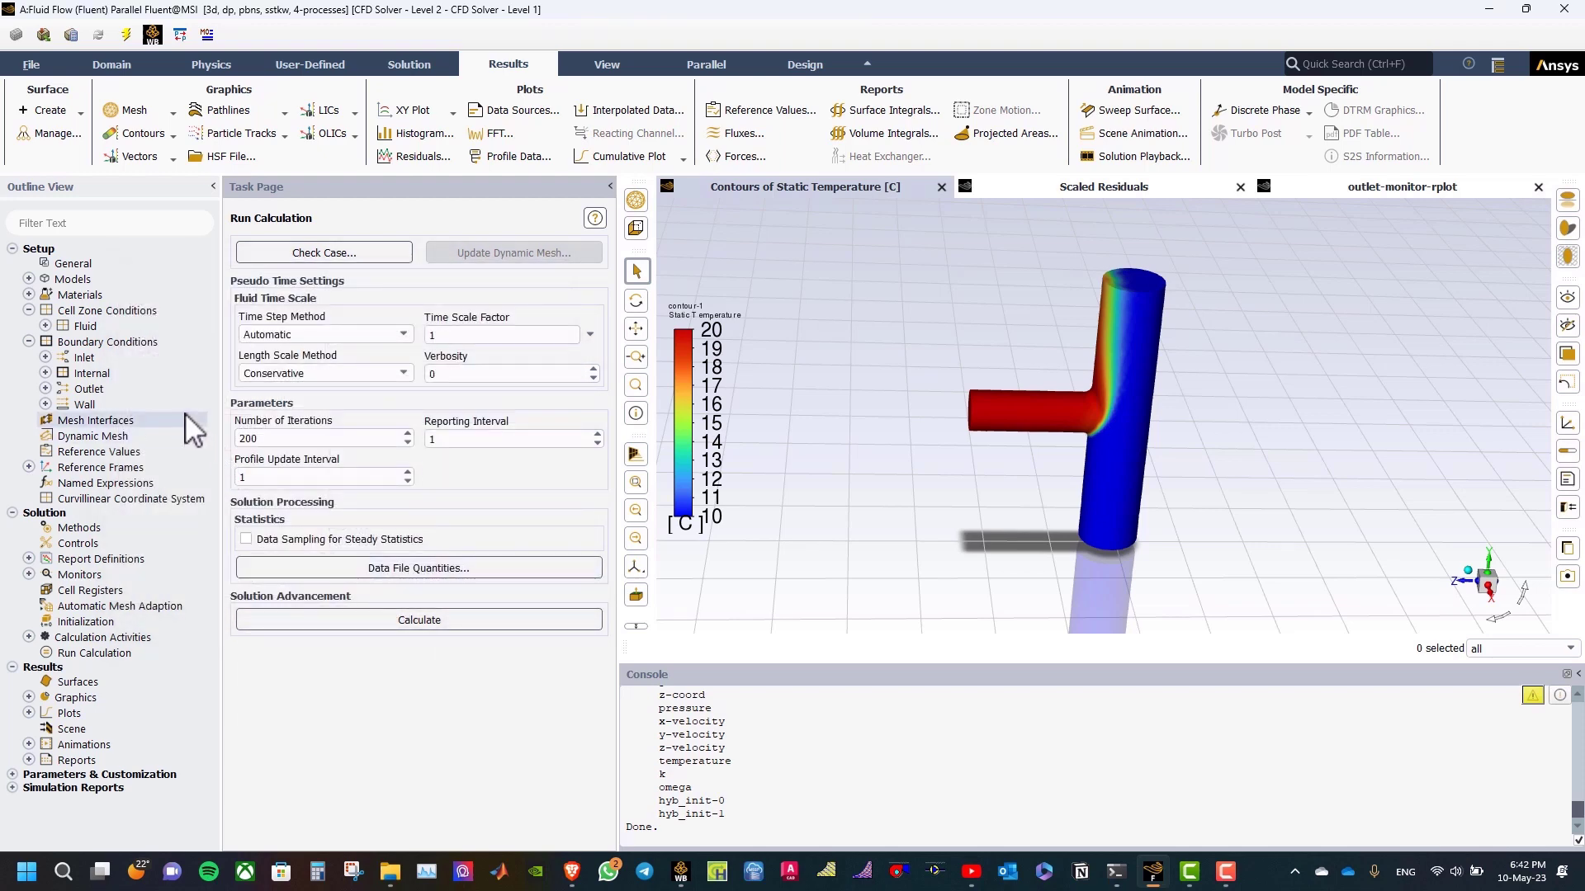
pyautogui.click(30, 65)
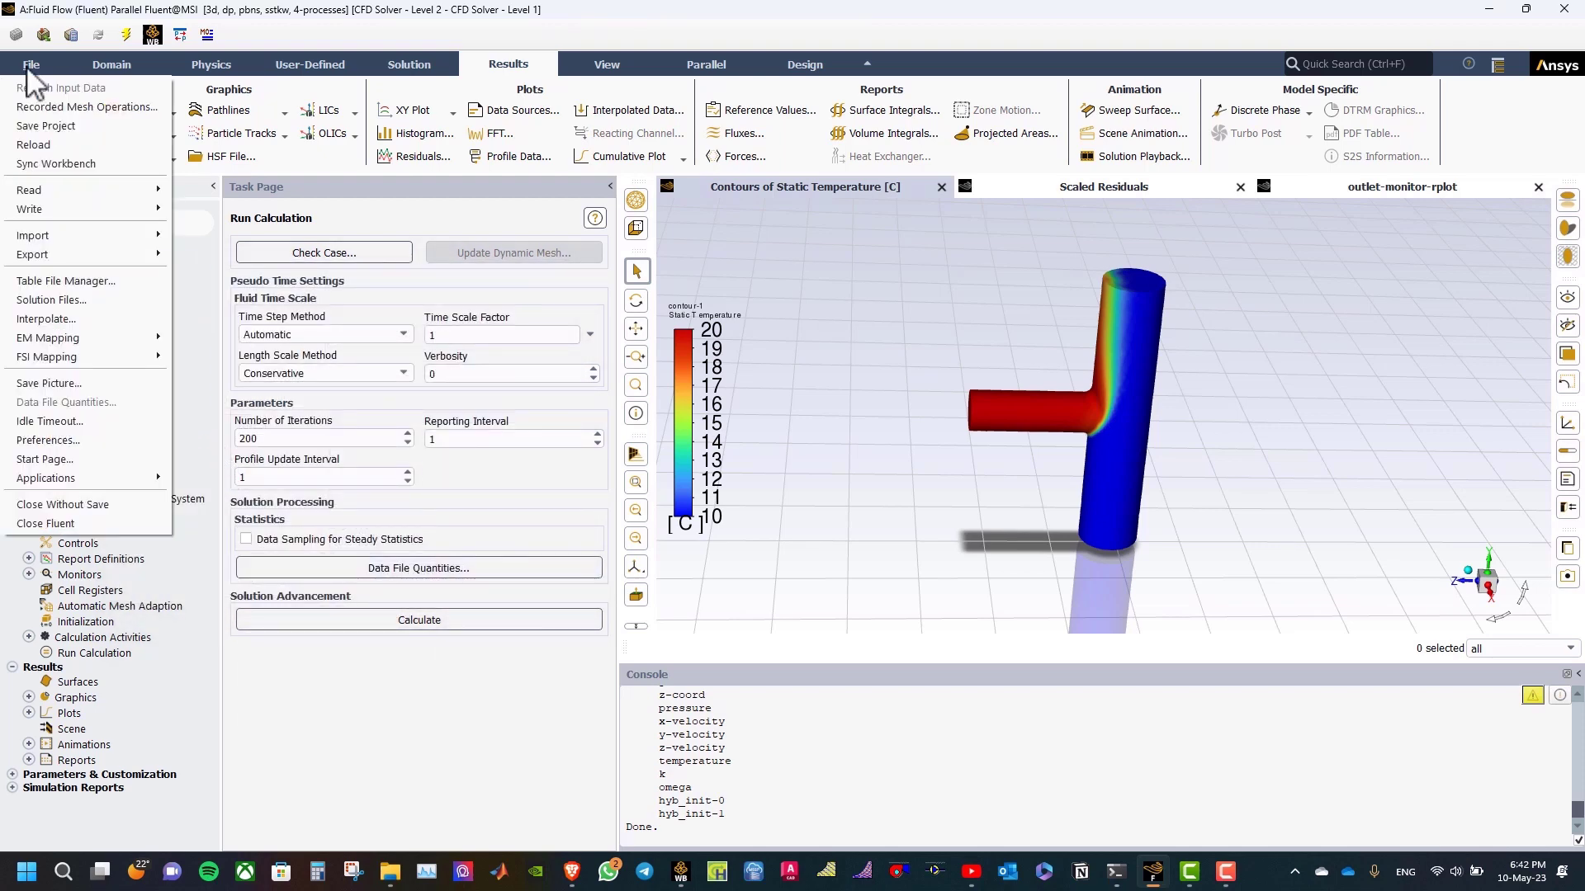
pyautogui.click(66, 530)
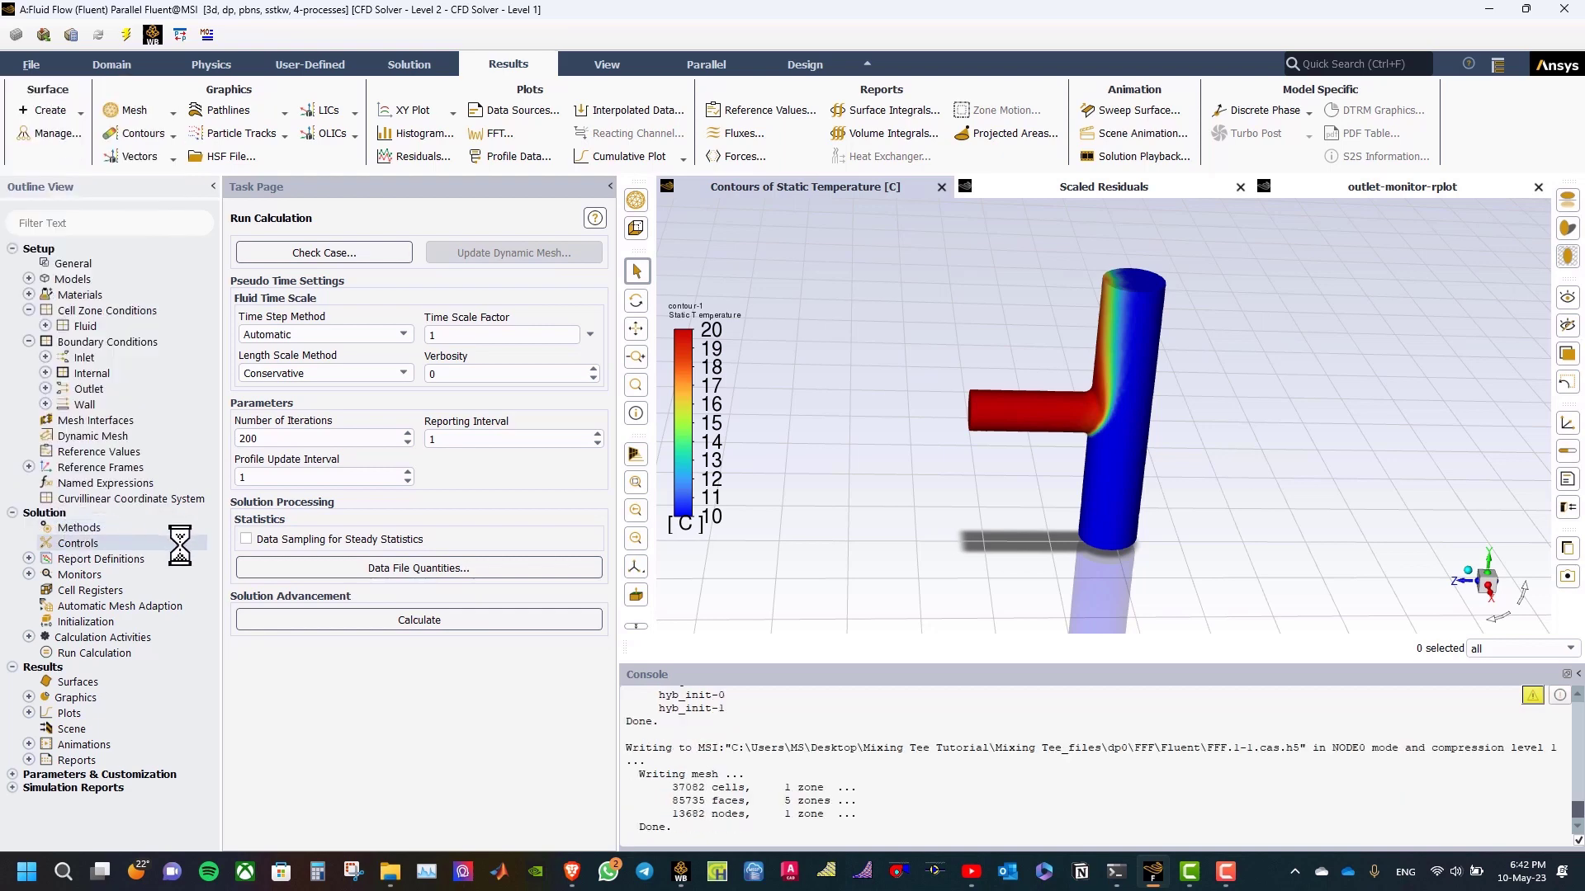